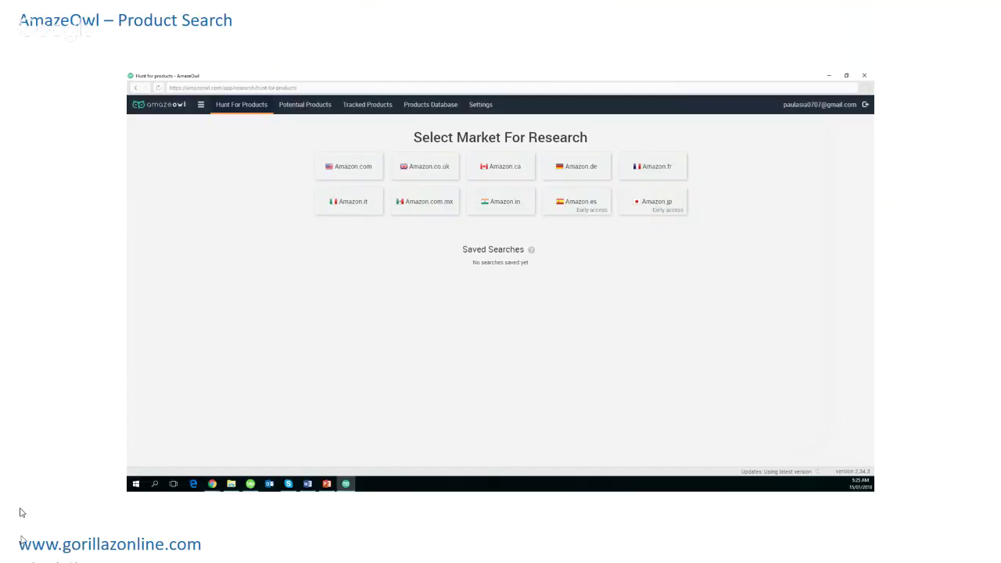
End the PowerPoint slideshow, bring up the web version of AmazeOwl in Chrome, and switch to the AmazeOwl desktop app.
left_click(44, 553)
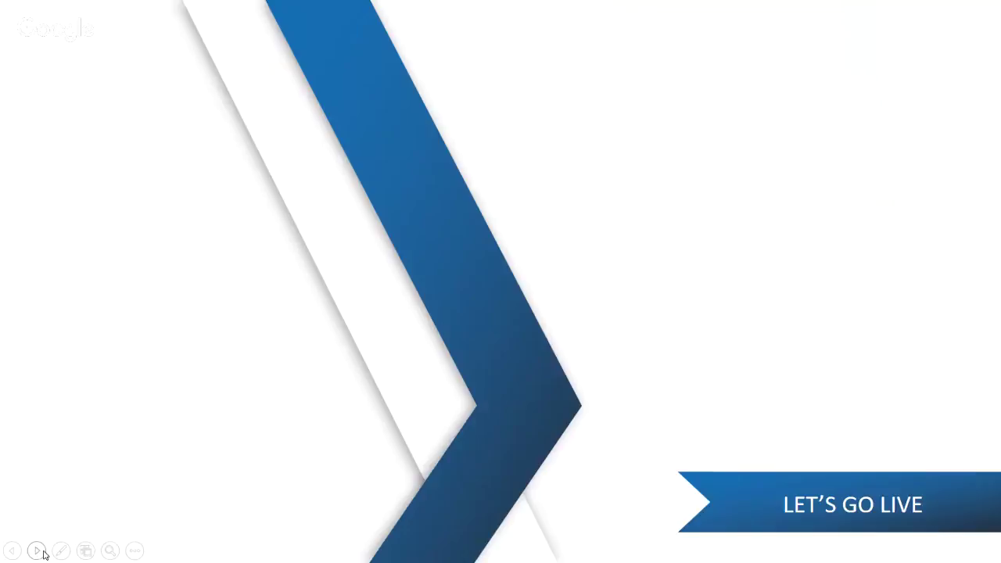
key("Escape")
mouse_move(117, 556)
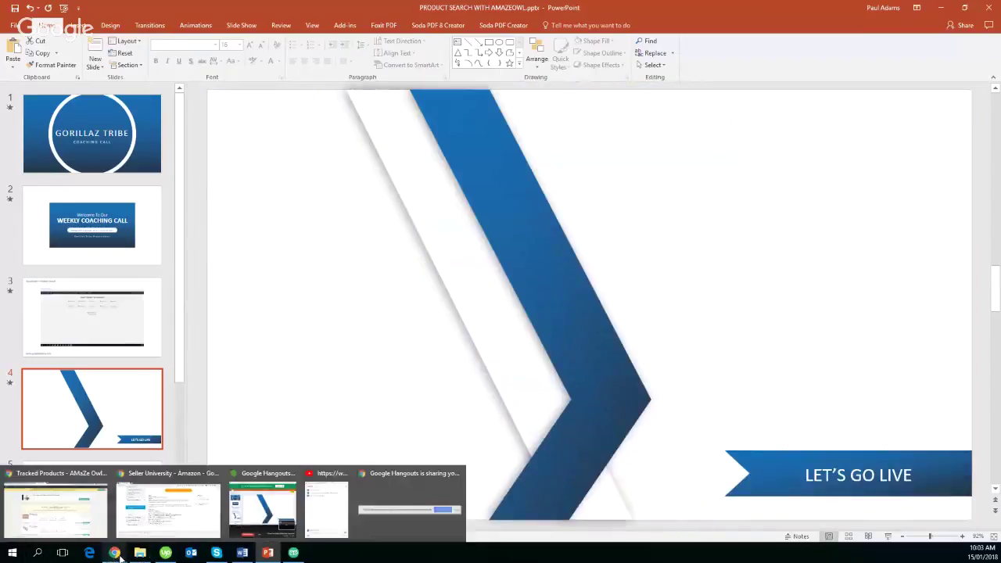
left_click(88, 519)
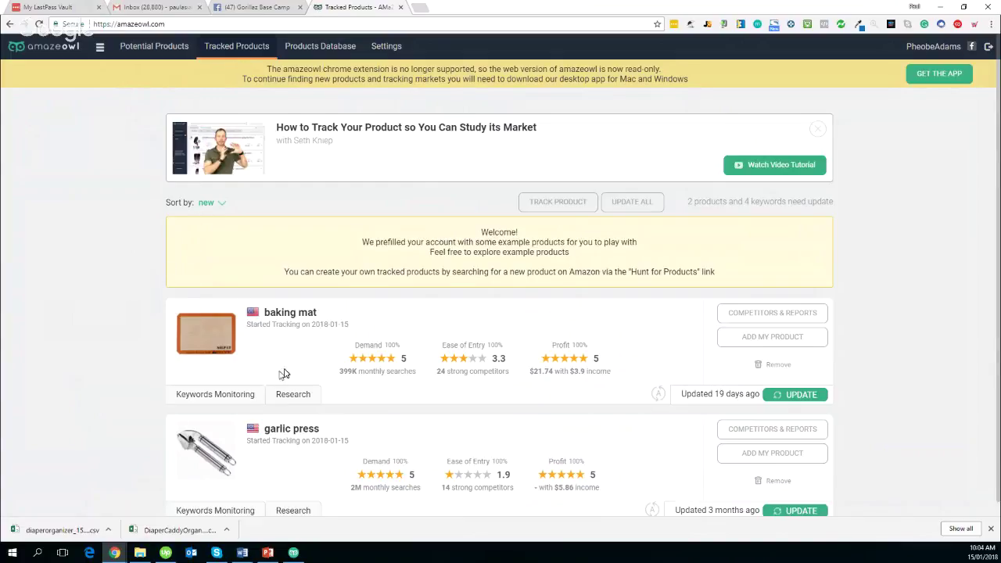
left_click(294, 555)
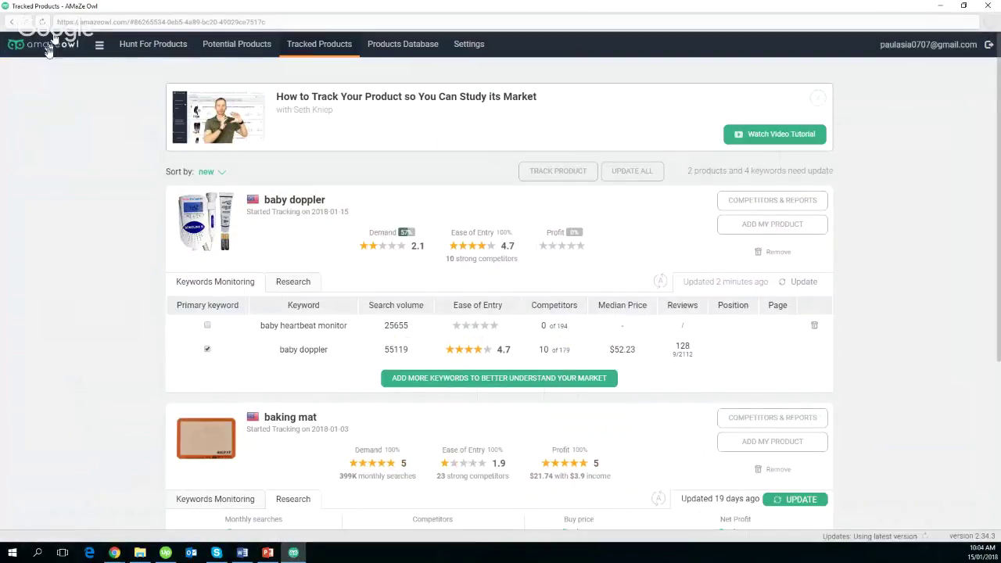
Open the Subscription page to view the available AmazeOwl plans.
left_click(48, 46)
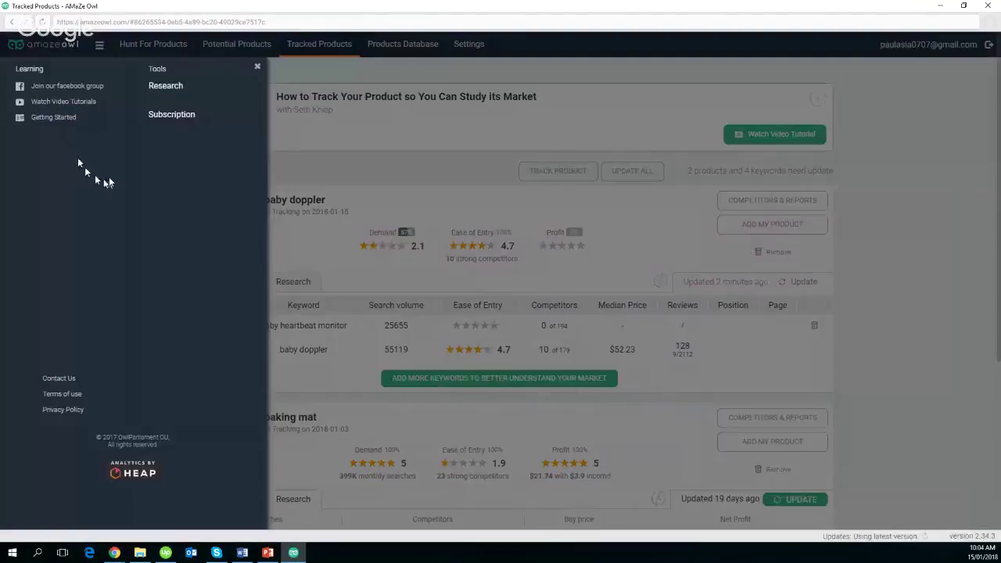
left_click(786, 178)
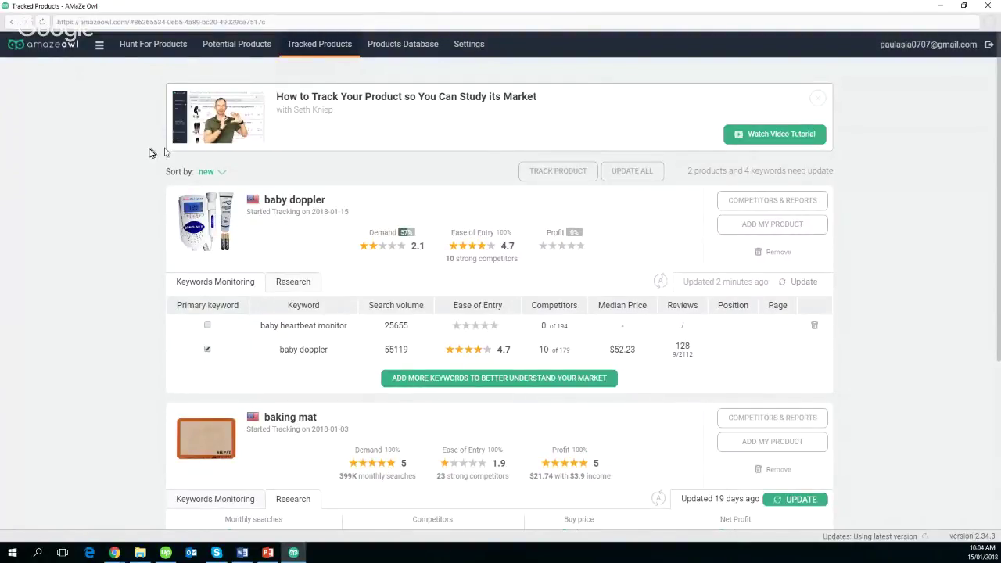
left_click(95, 88)
left_click(100, 47)
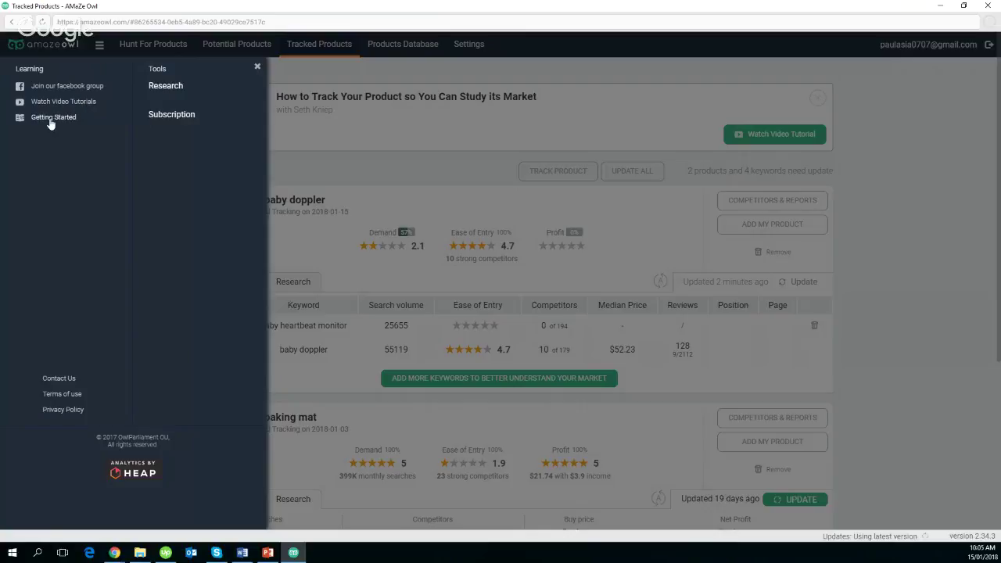
left_click(173, 121)
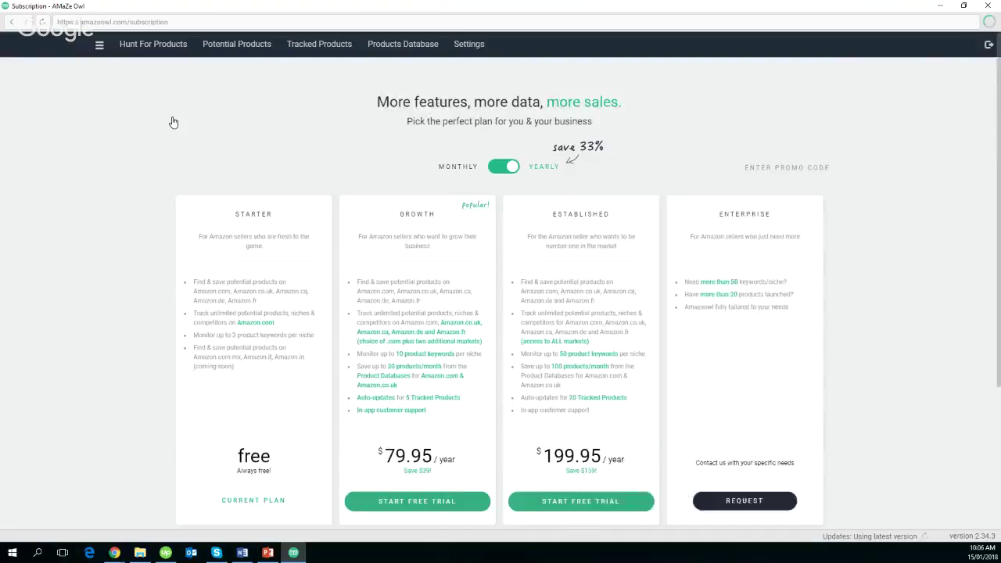
Compare the monthly and yearly prices of the Starter, Growth, Established and Enterprise plans.
scroll(173, 122, "down", 1)
left_click(506, 99)
left_click(506, 99)
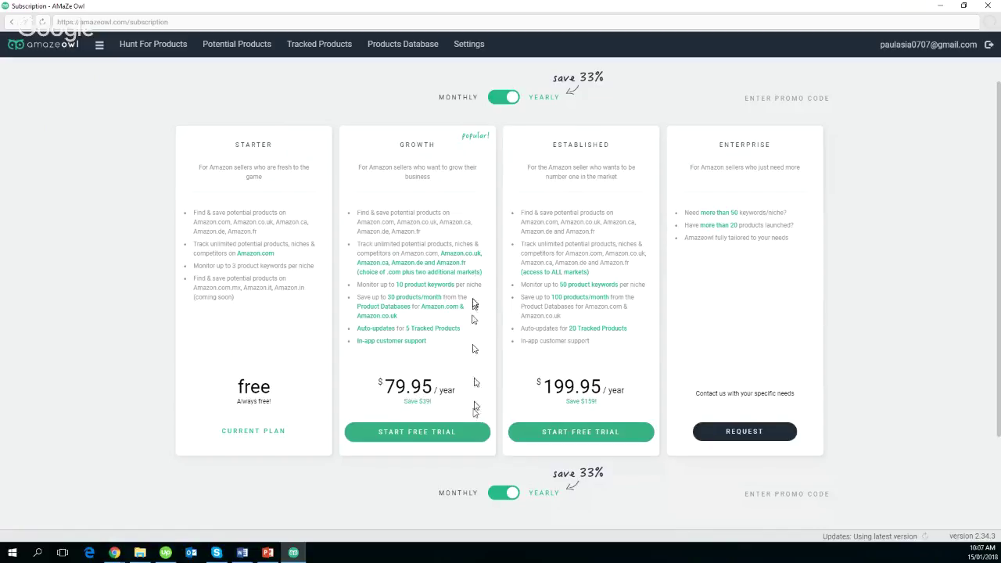
left_click(513, 101)
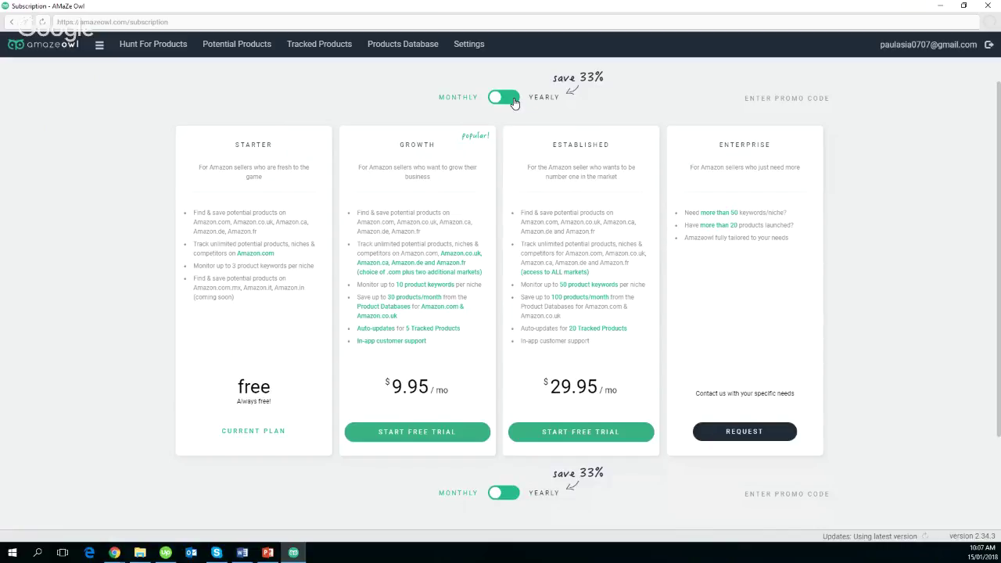
left_click(514, 103)
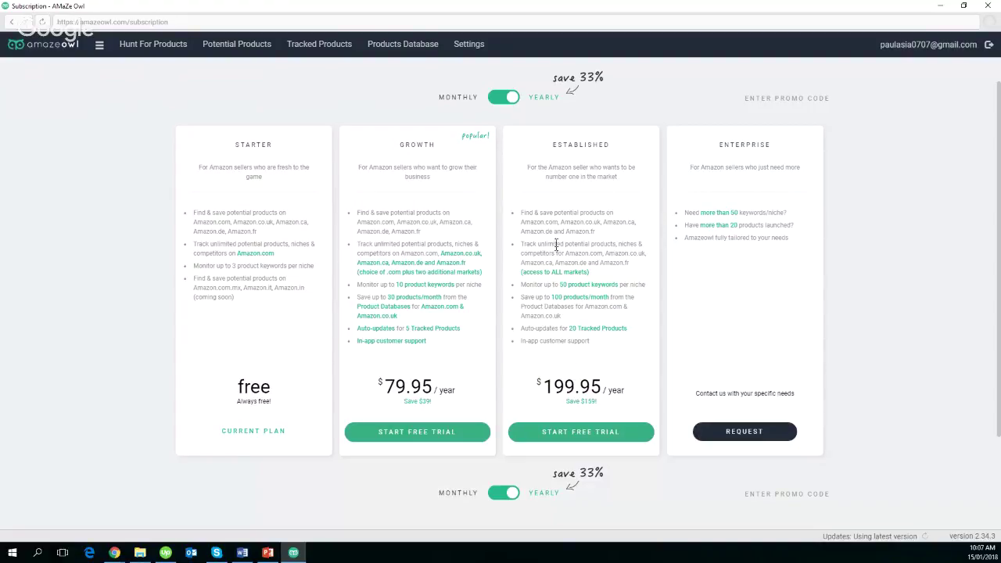
left_click(504, 97)
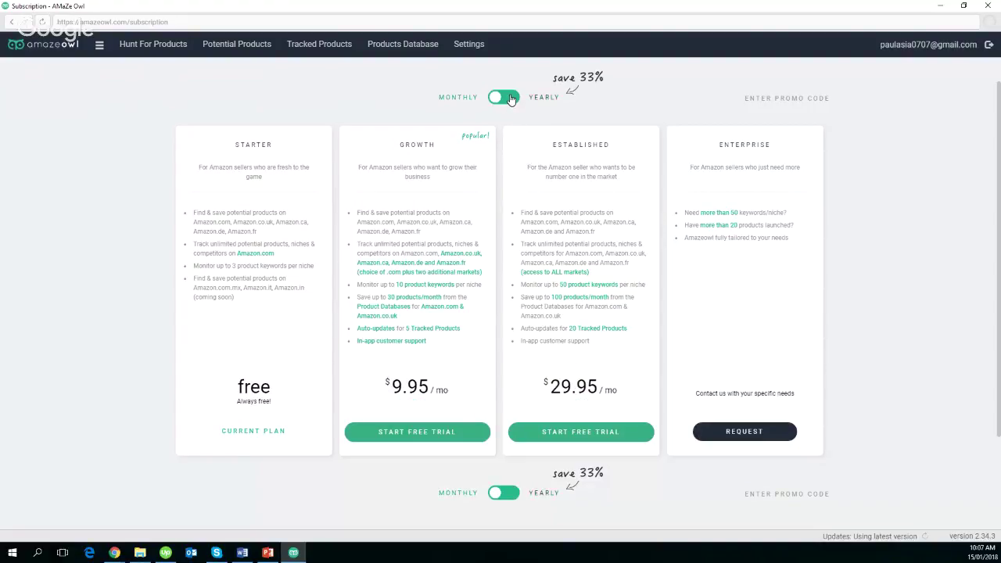
left_click(510, 98)
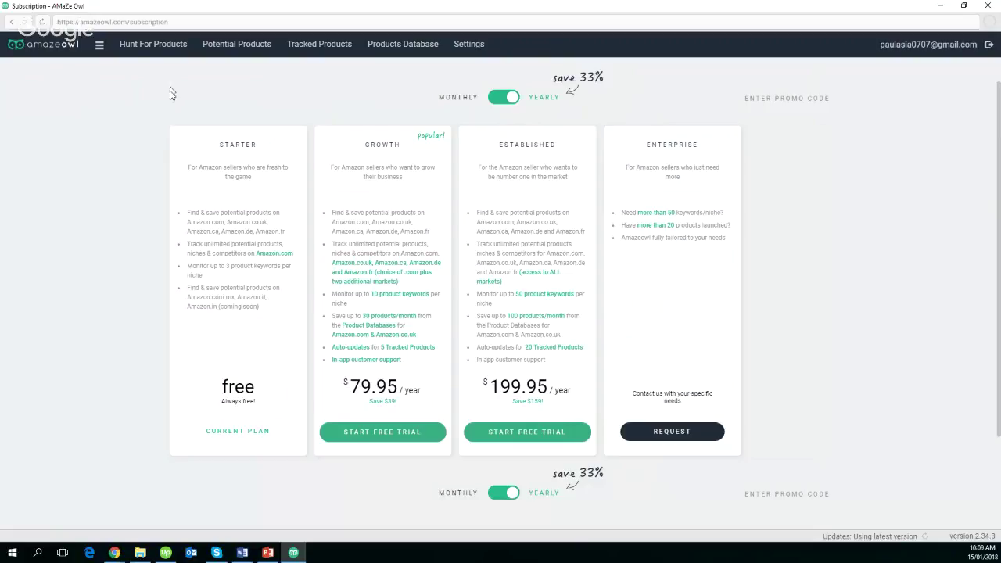
Start a product hunt in the Amazon.com market using the Hunt Best Sellers option.
left_click(101, 46)
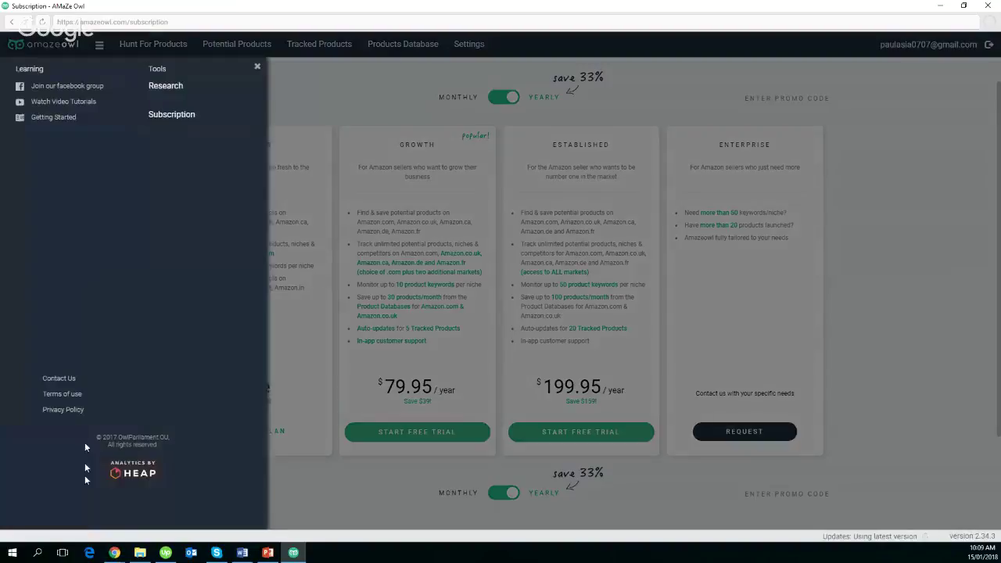
left_click(320, 481)
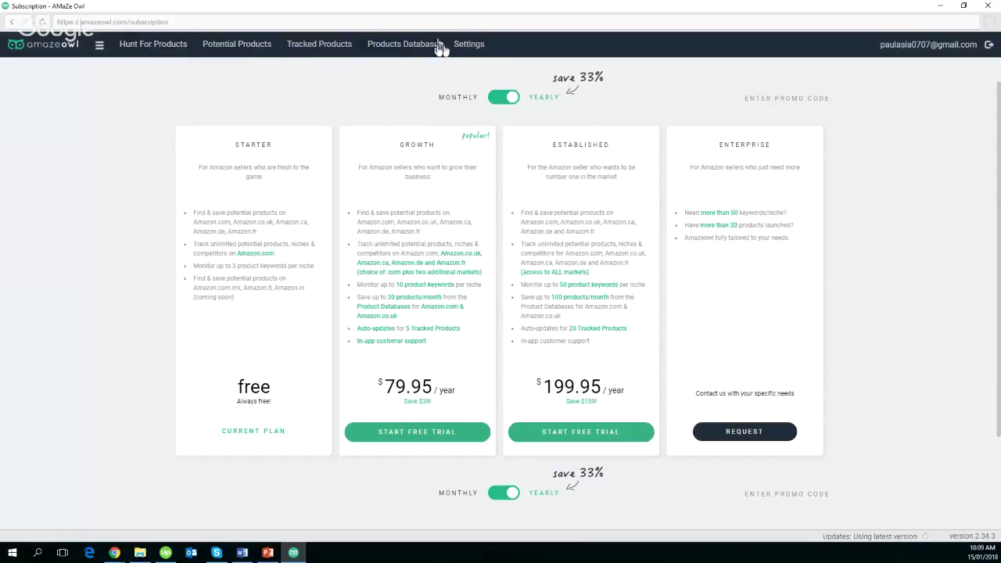
left_click(156, 45)
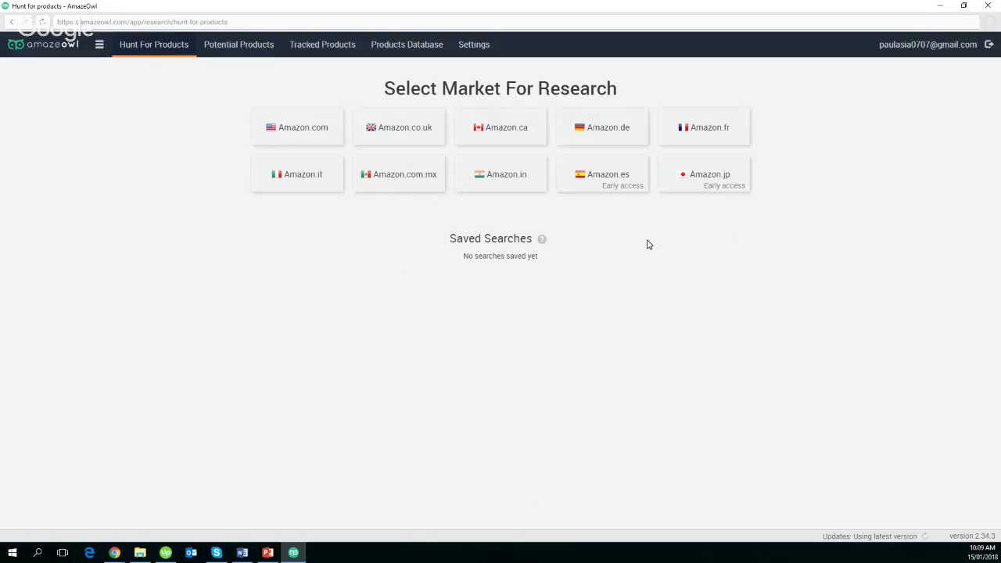
left_click(288, 135)
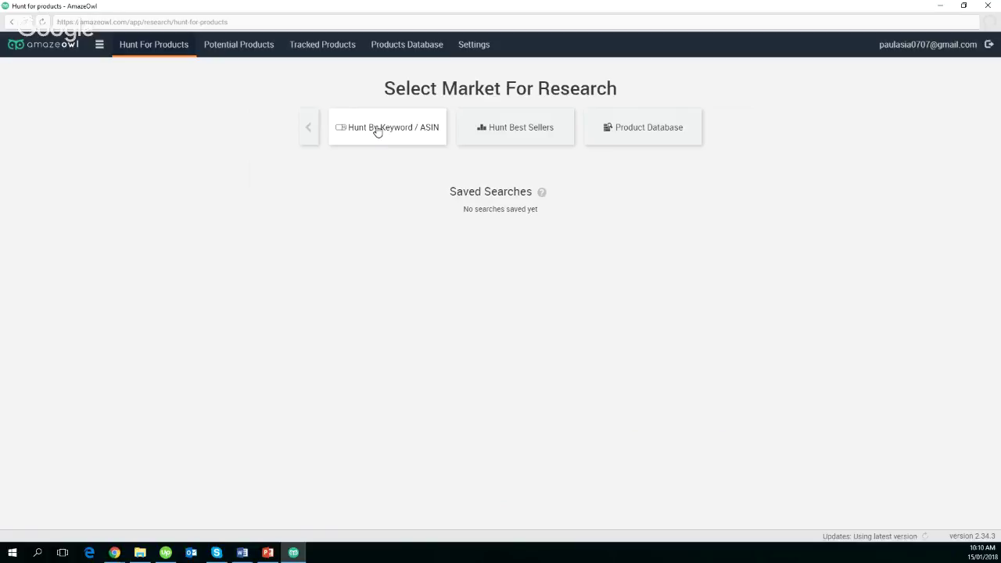
left_click(511, 128)
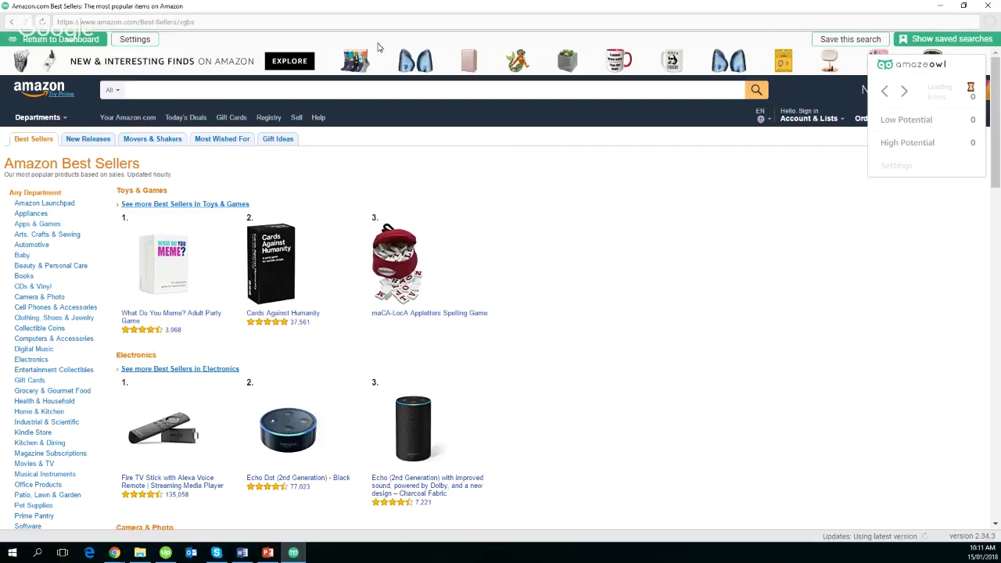
Reposition the AmazeOwl potential summary box on the page and open the Baby category of the best sellers.
left_click_drag(923, 97, 851, 217)
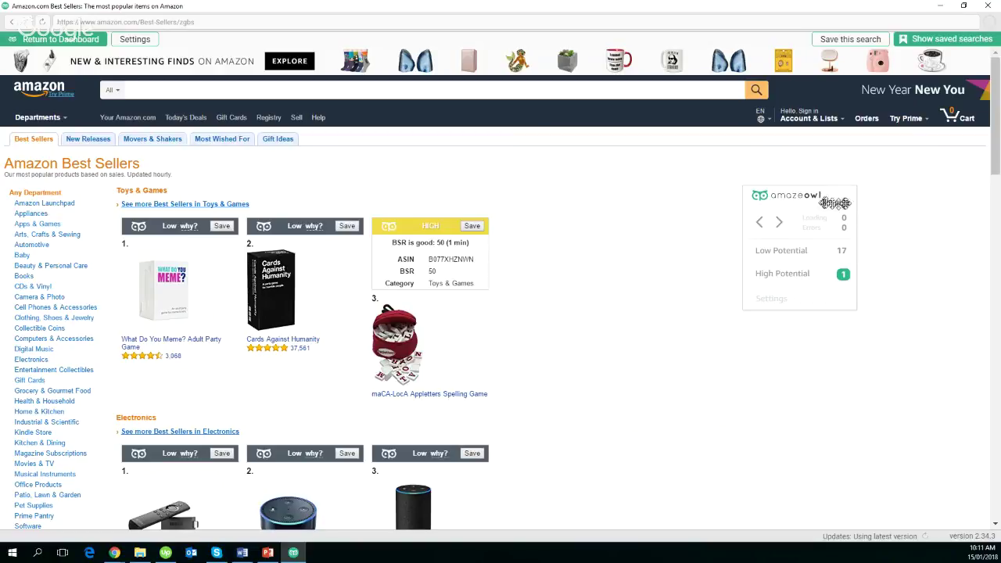
left_click_drag(831, 197, 947, 147)
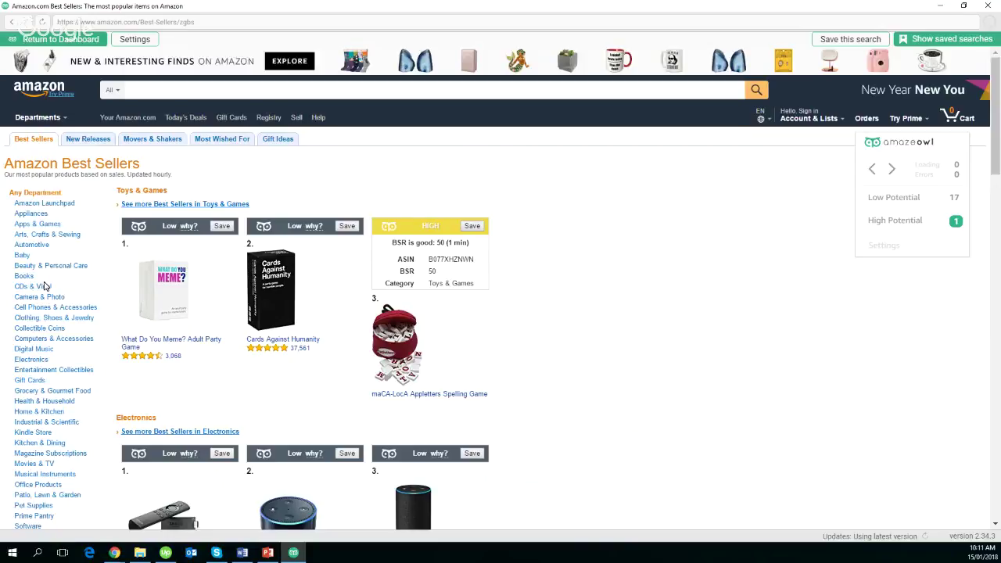
scroll(45, 286, "down", 1)
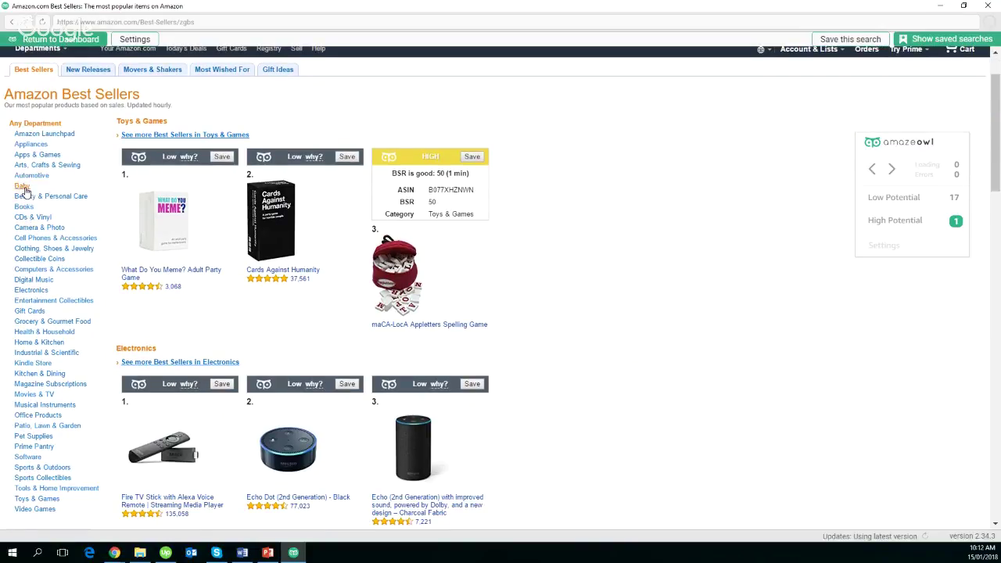
left_click(22, 186)
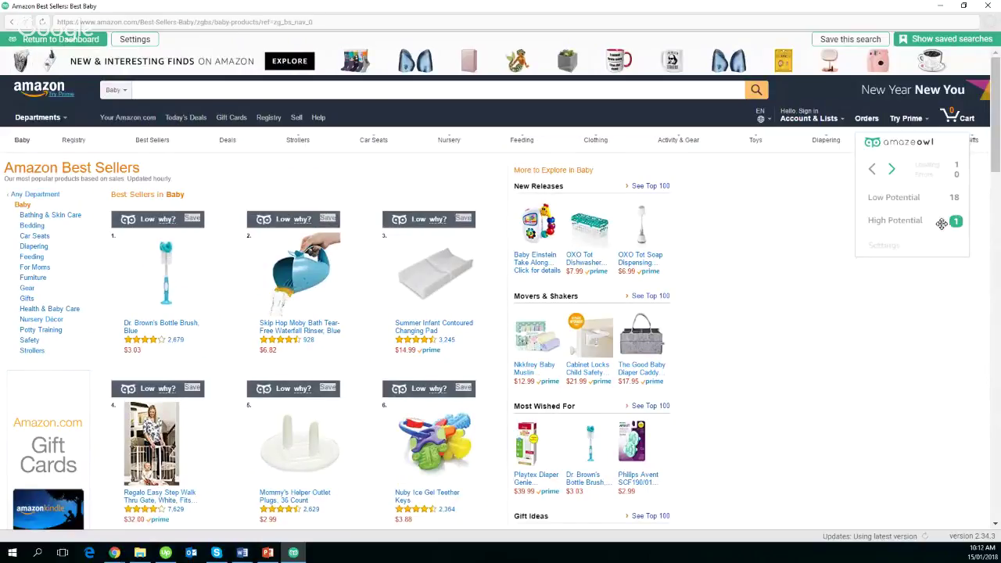
Move the AmazeOwl summary box clear of the Baby listings and narrow the best sellers to the For Moms subcategory.
left_click_drag(952, 149, 920, 186)
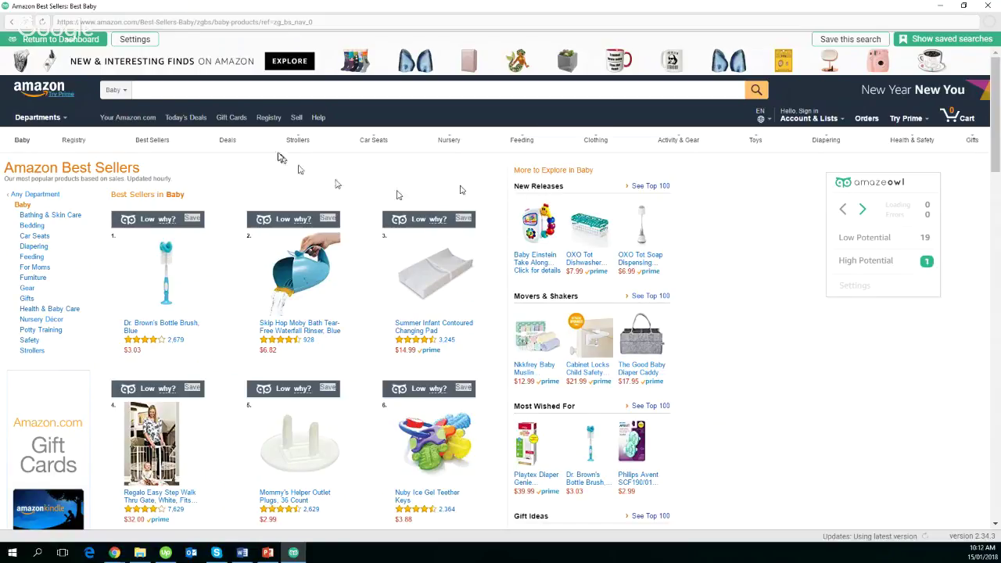
scroll(220, 251, "down", 1)
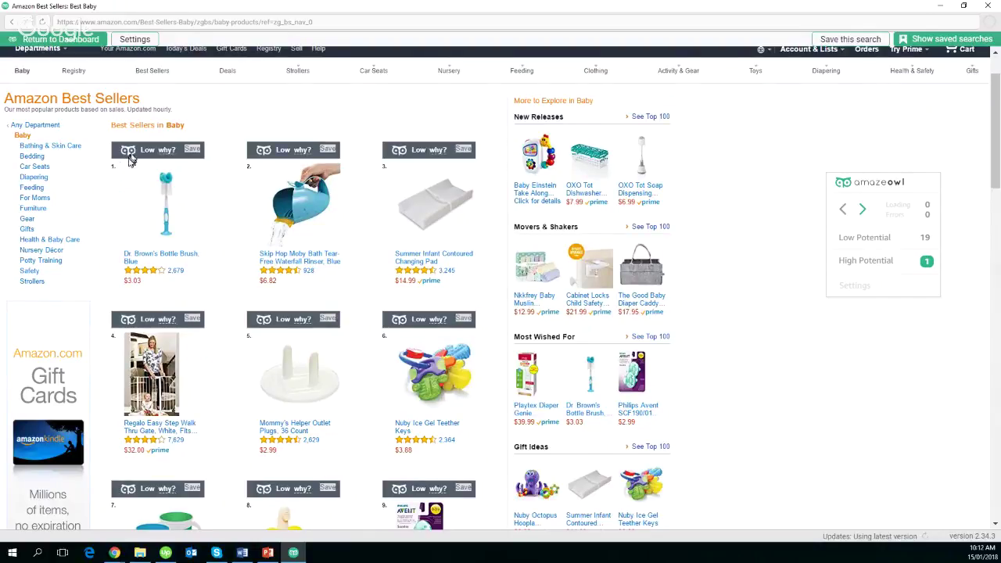
mouse_move(154, 151)
left_click(43, 200)
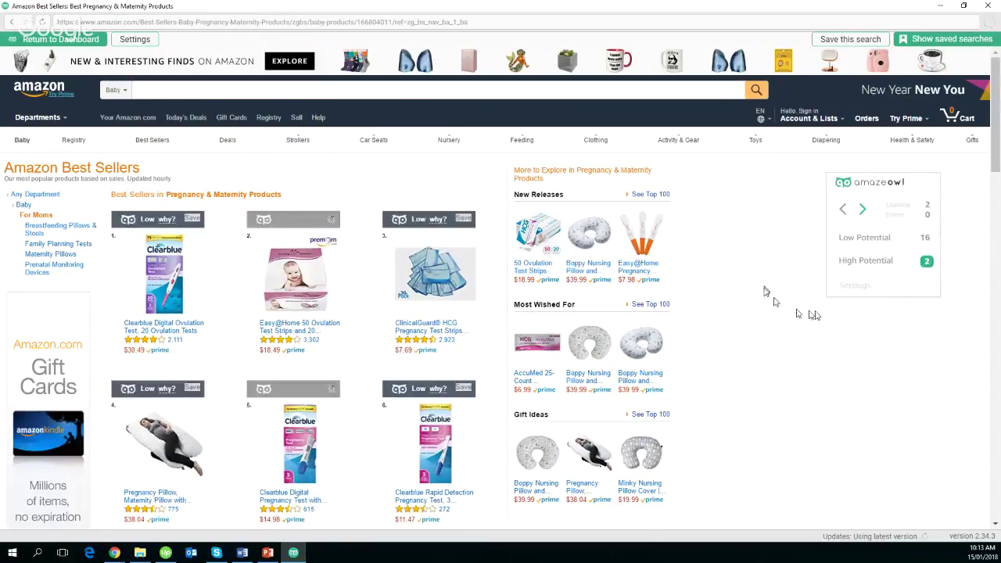
Save the high-potential baby doppler ranked 9 in the Pregnancy & Maternity best sellers, after nudging the summary box upward.
left_click_drag(927, 188, 927, 174)
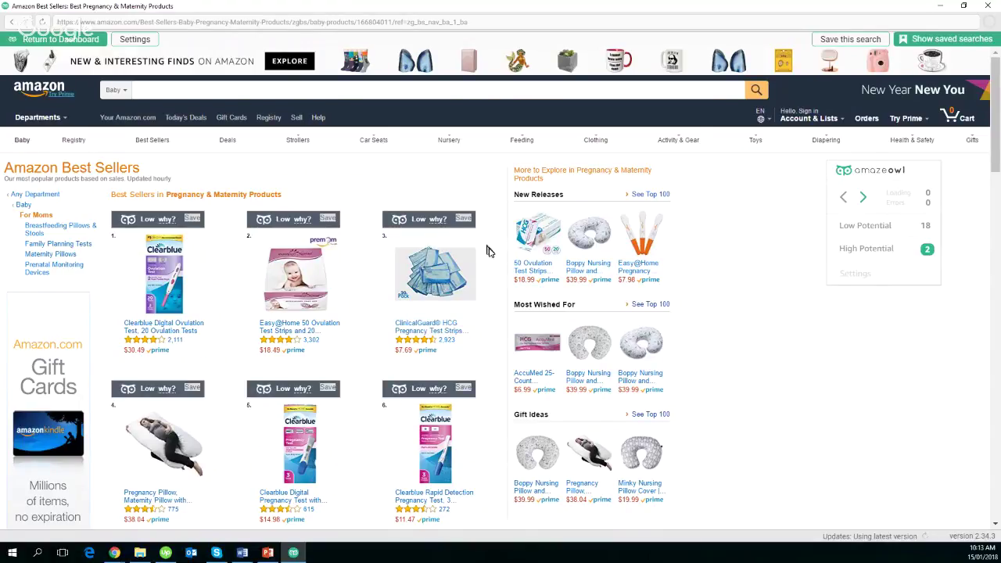
scroll(489, 249, "down", 2)
scroll(494, 255, "down", 3)
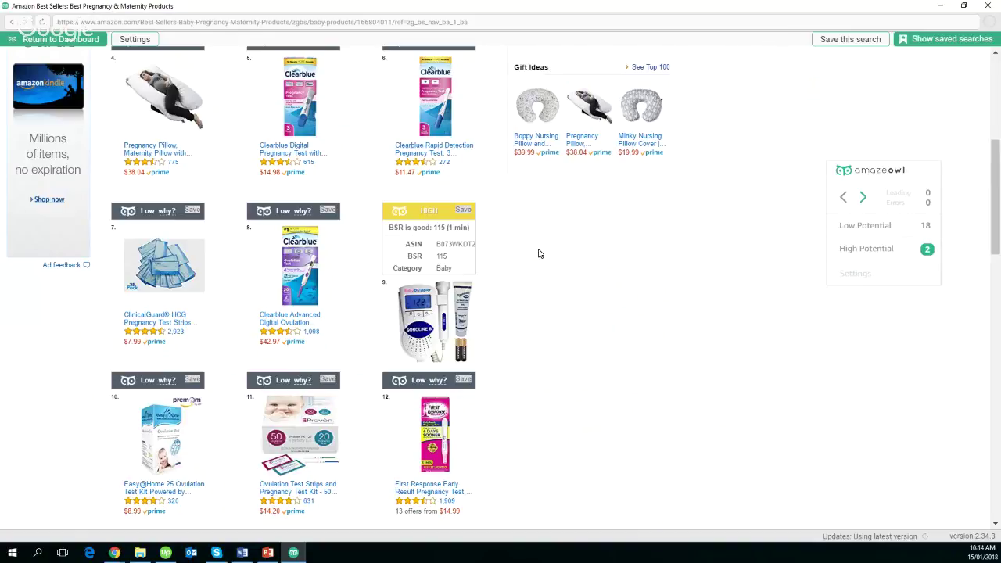
left_click(462, 212)
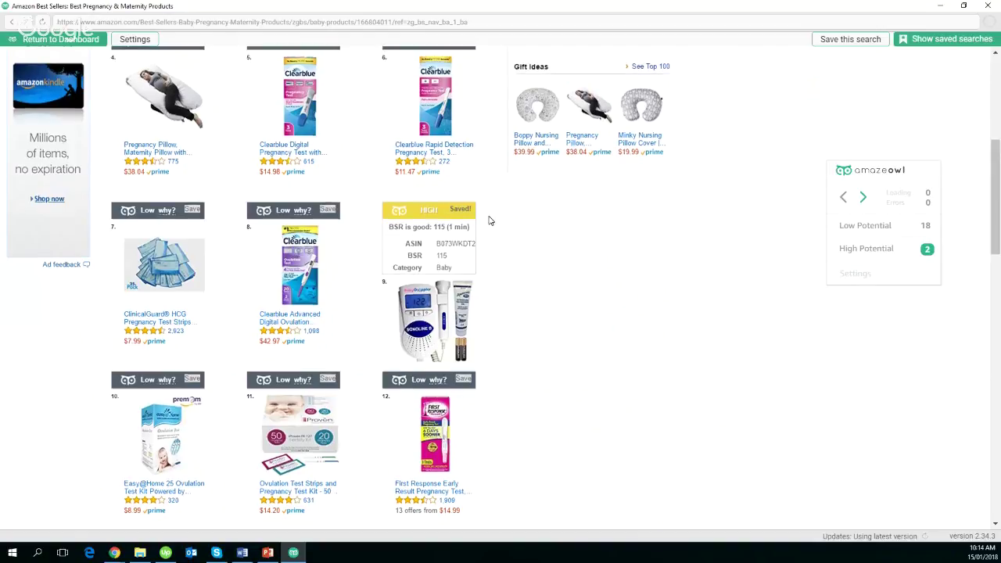
Review the rest of the top 20 Pregnancy & Maternity products and open the best sellers ranked 81-100.
scroll(490, 221, "down", 3)
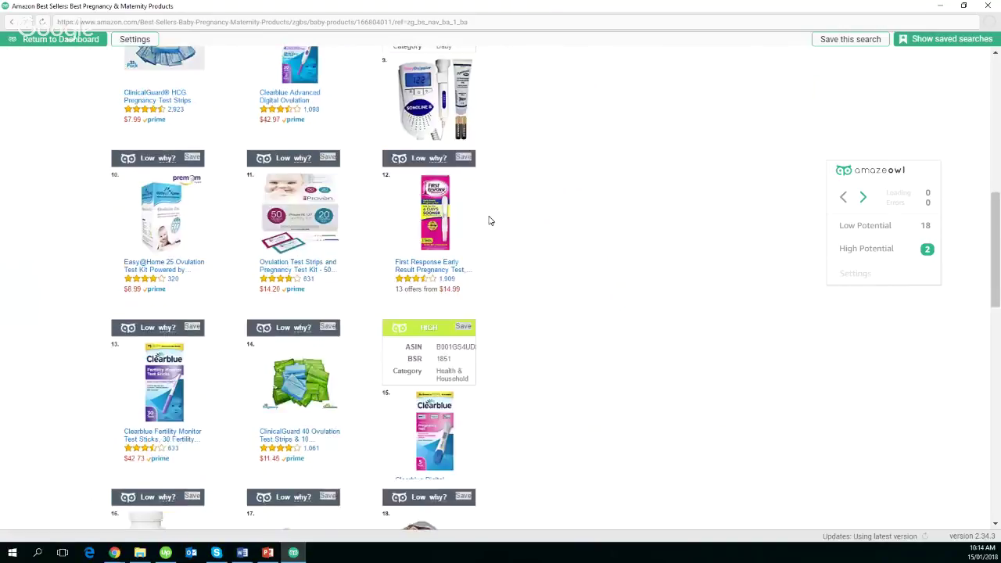
scroll(490, 221, "down", 3)
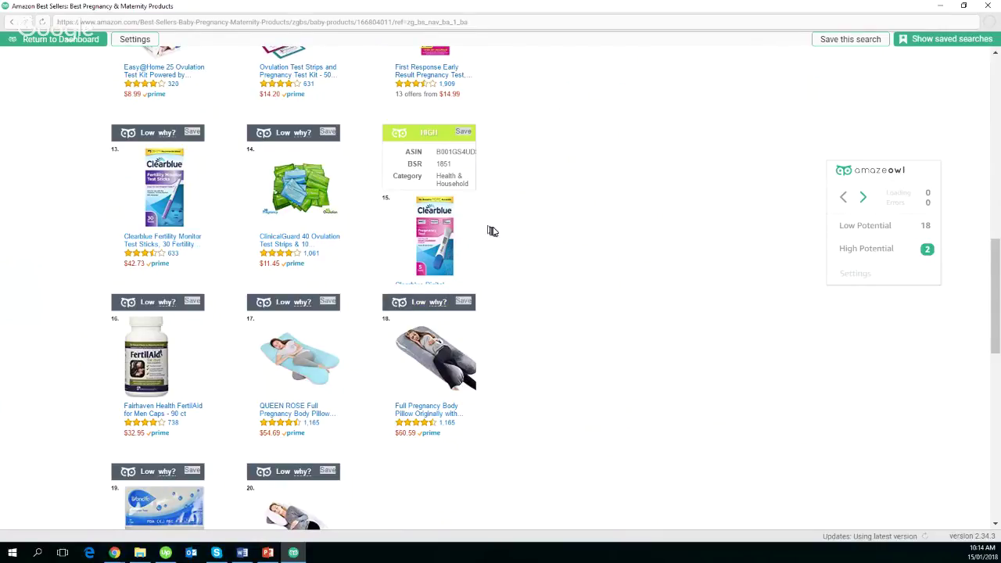
scroll(493, 231, "down", 1)
scroll(504, 232, "down", 3)
scroll(514, 233, "up", 1)
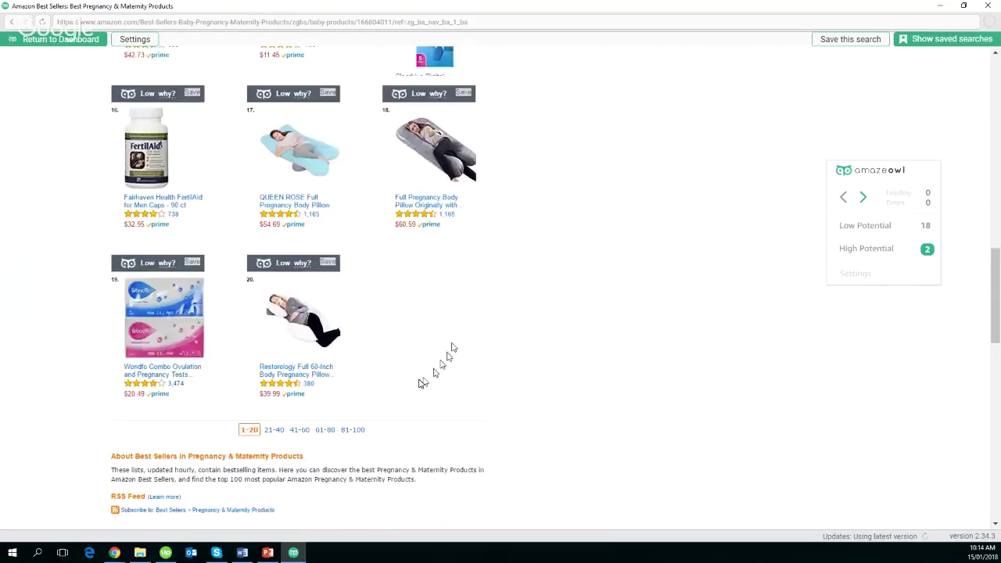
left_click(351, 431)
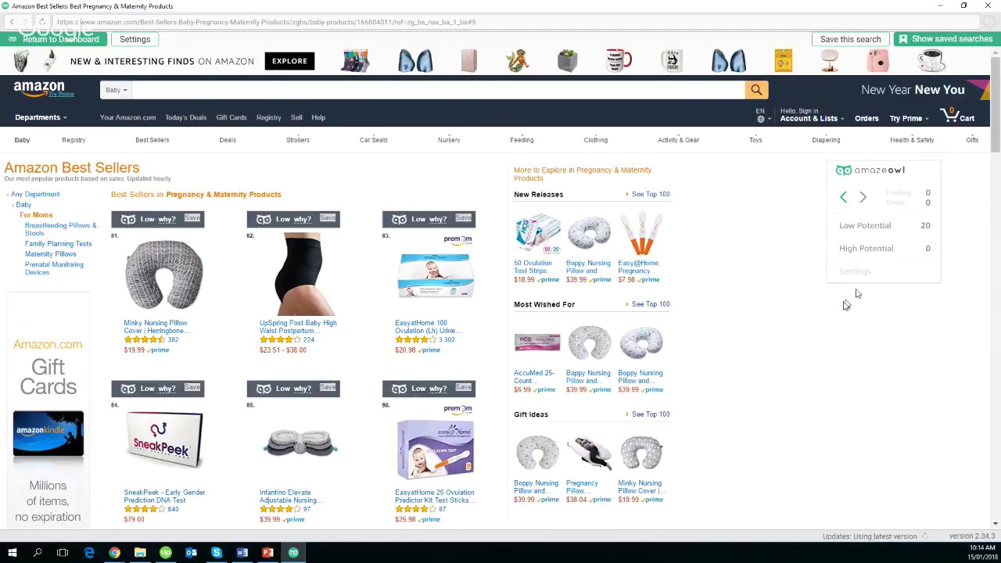
Check why AmazeOwl rates the Leachco Snoogle body pillow ranked 88 as low potential and continue through the list.
scroll(833, 330, "down", 4)
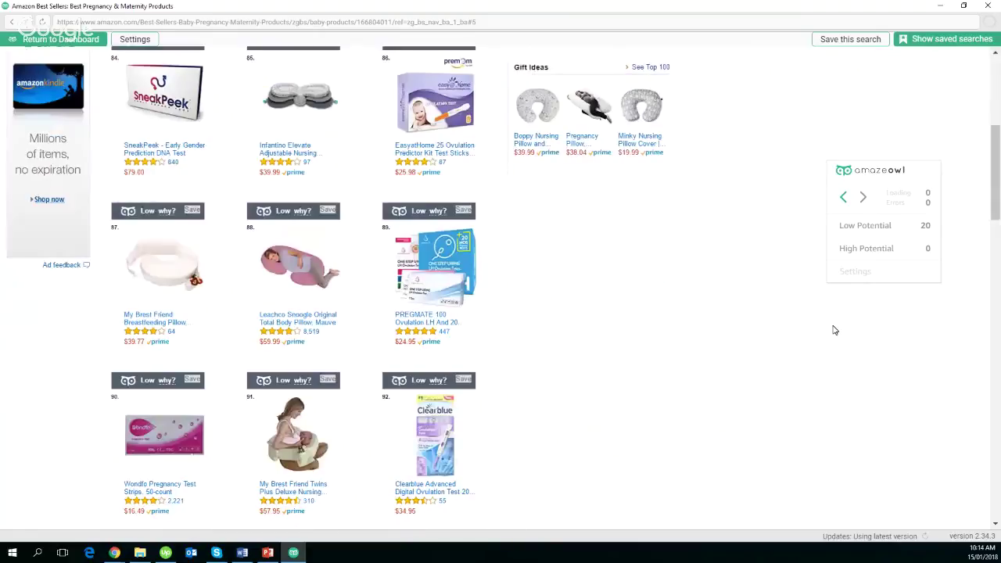
mouse_move(287, 212)
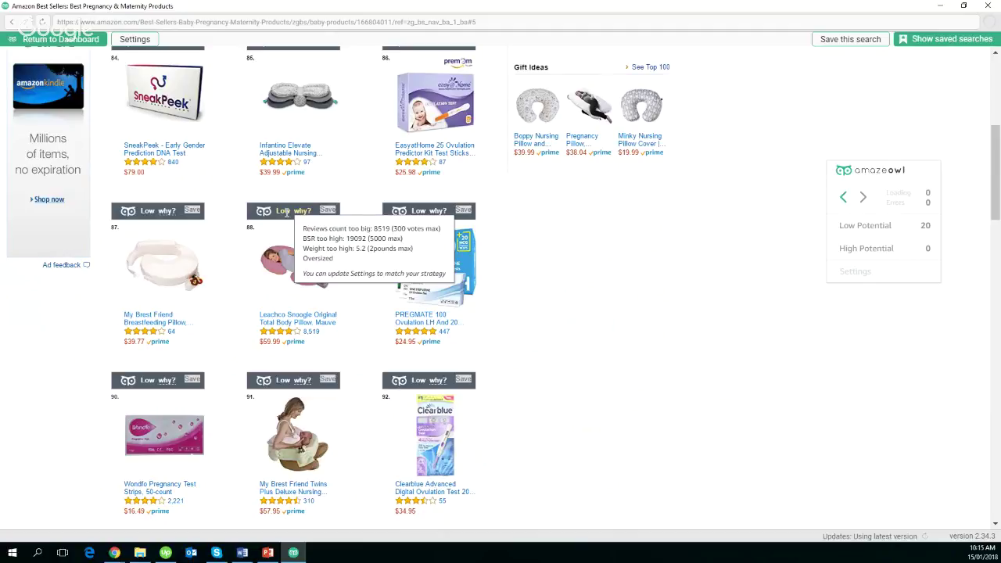
scroll(509, 246, "down", 1)
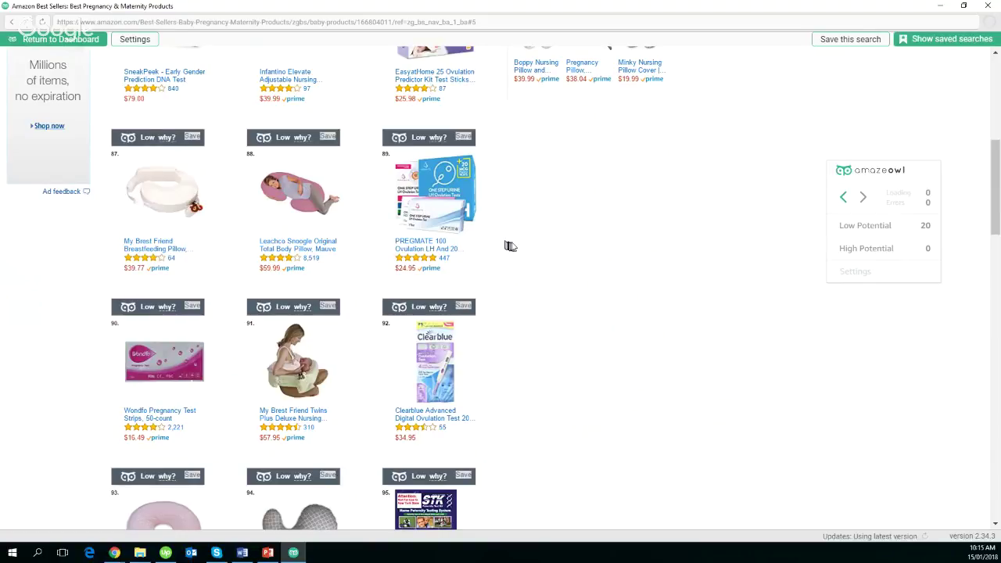
Check why the nursing pillow cover ranked 98 is rated low potential and finish reviewing the Pregnancy & Maternity best sellers ranked 81-100.
scroll(516, 247, "down", 7)
scroll(524, 250, "up", 1)
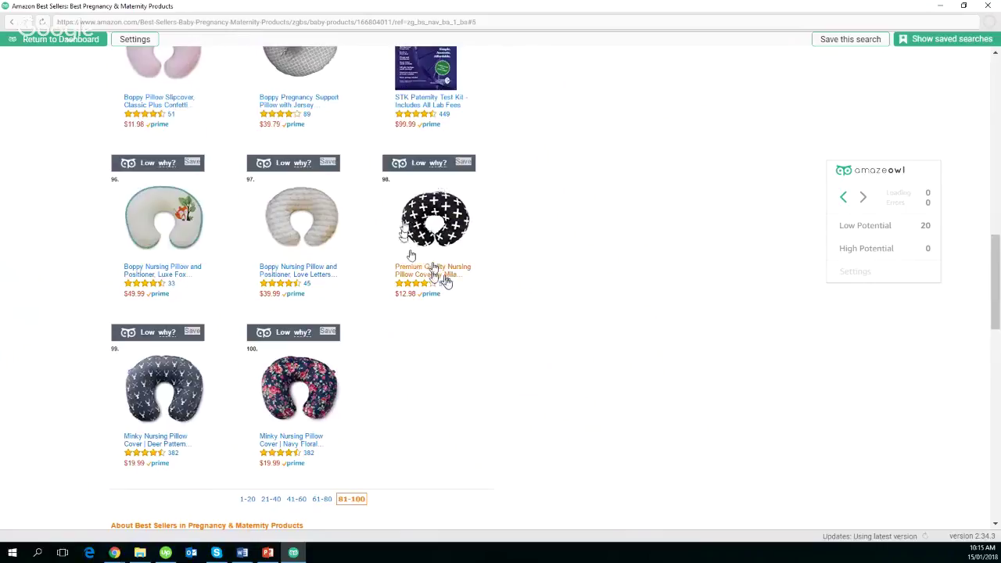
mouse_move(425, 160)
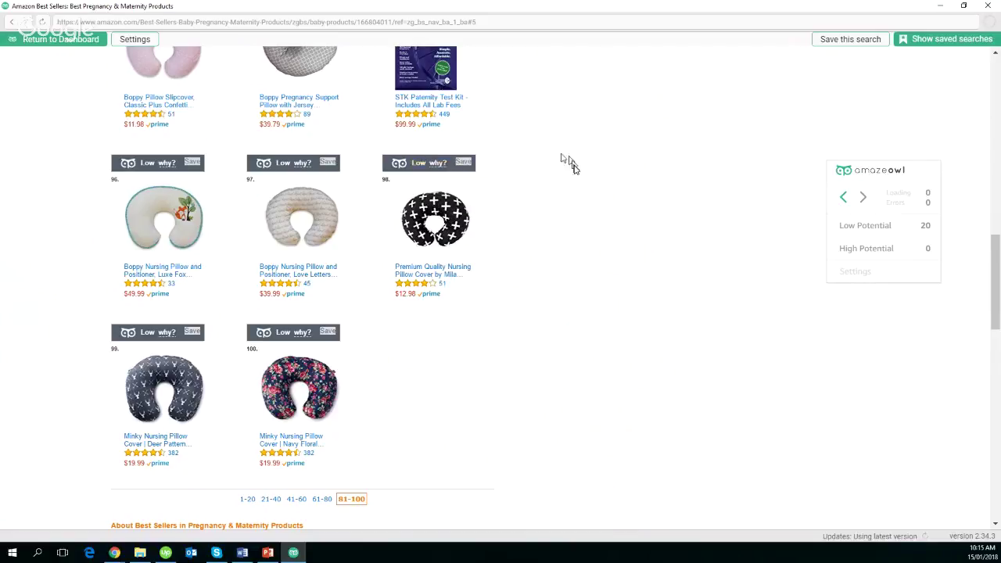
scroll(590, 178, "up", 1)
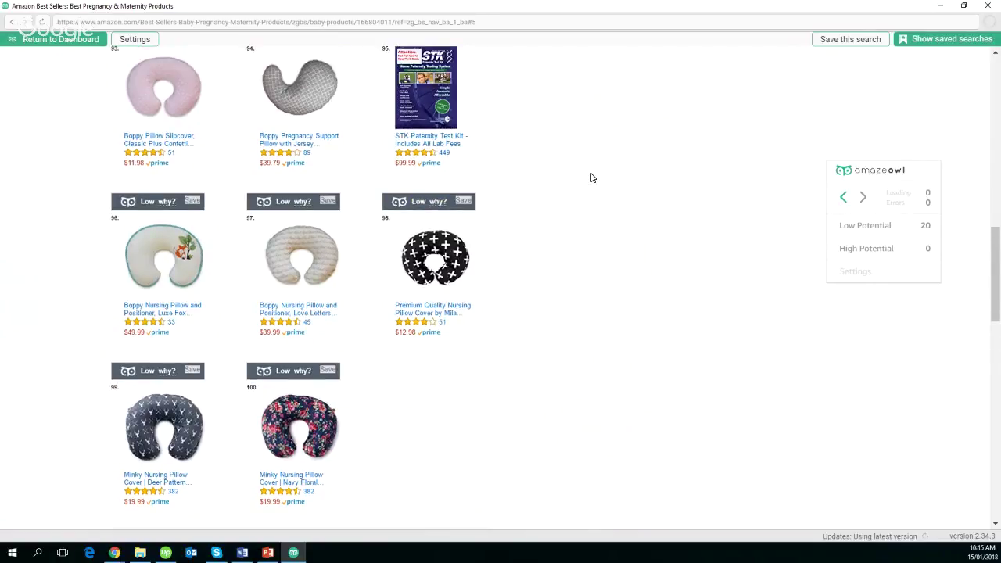
scroll(591, 178, "up", 8)
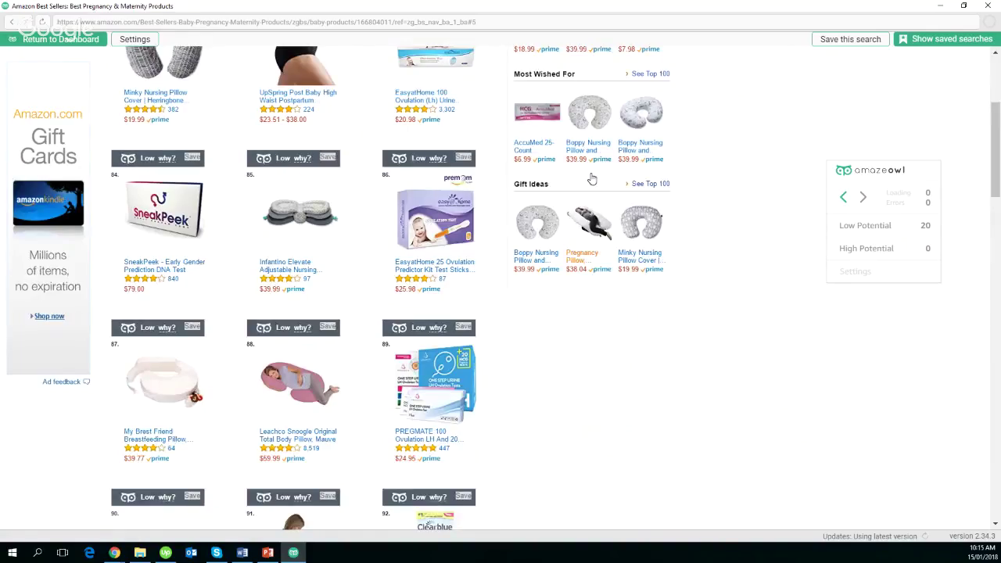
scroll(591, 177, "up", 3)
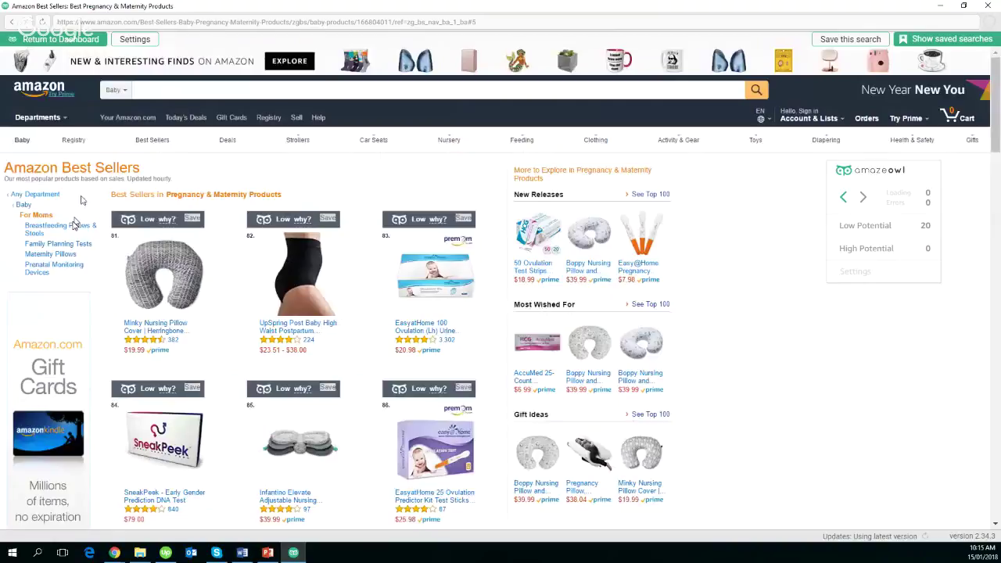
Switch the best sellers from Baby to Sports & Outdoors and narrow them through Sports & Fitness and Other Sports to Equestrian Sports.
left_click(27, 194)
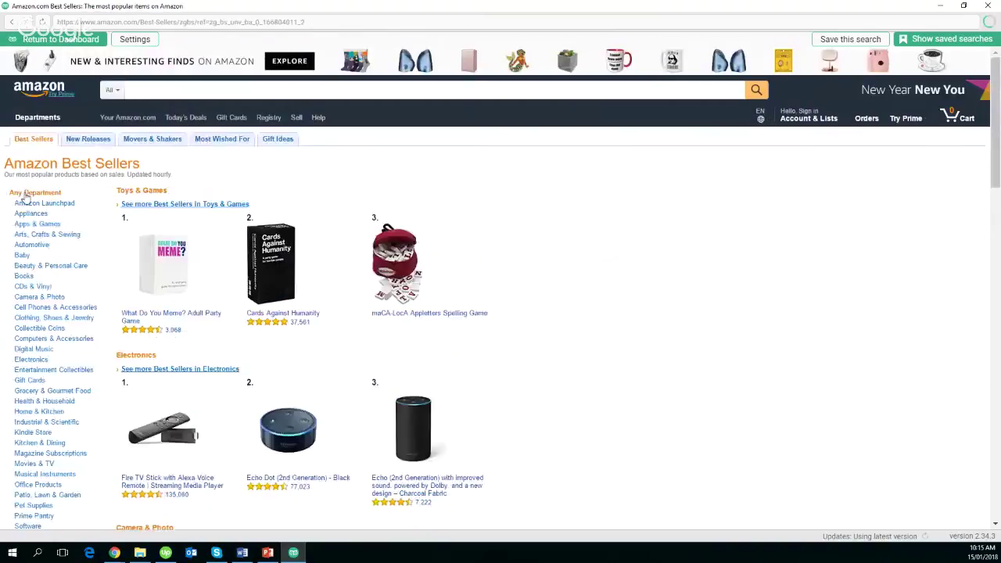
scroll(26, 197, "down", 2)
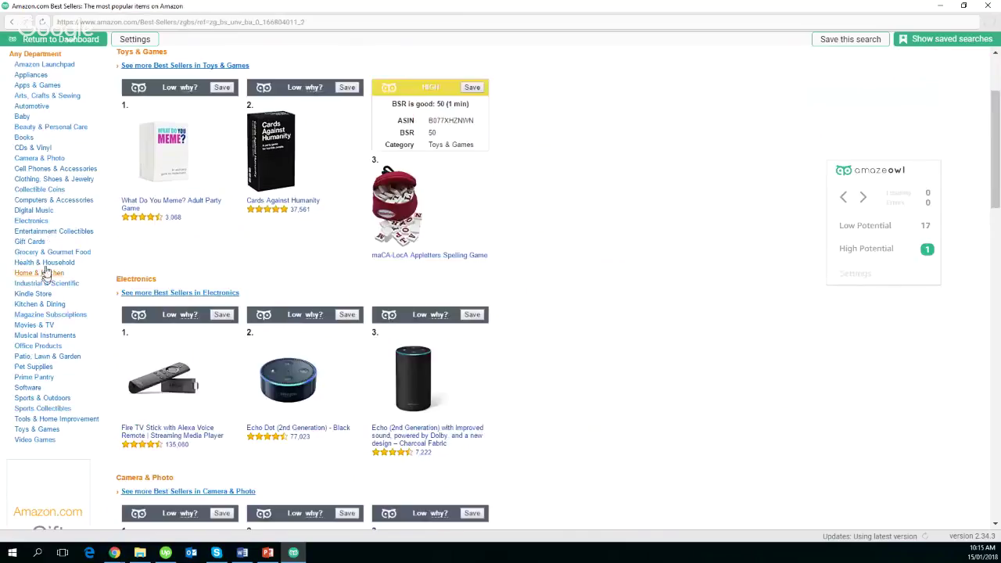
left_click(34, 399)
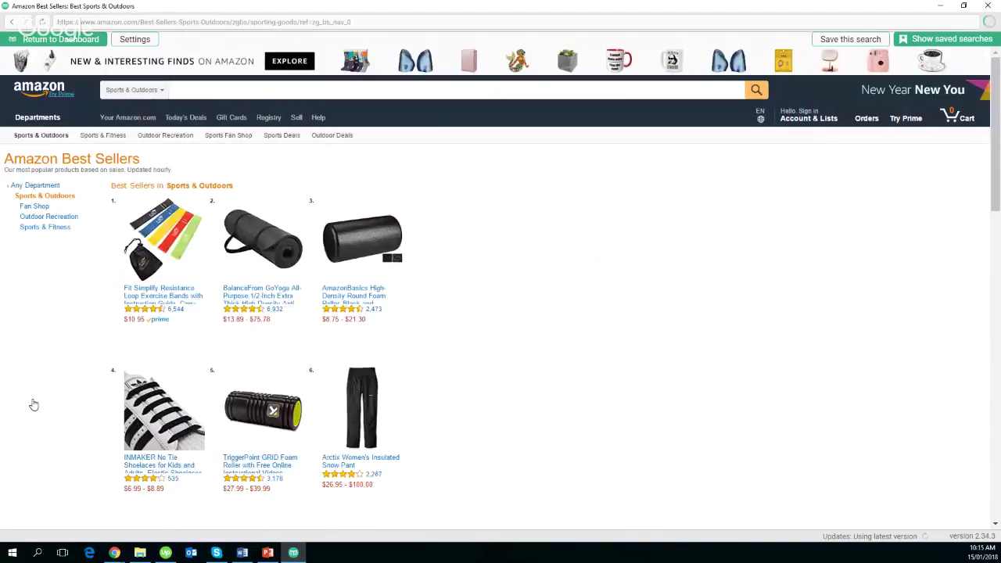
left_click(37, 232)
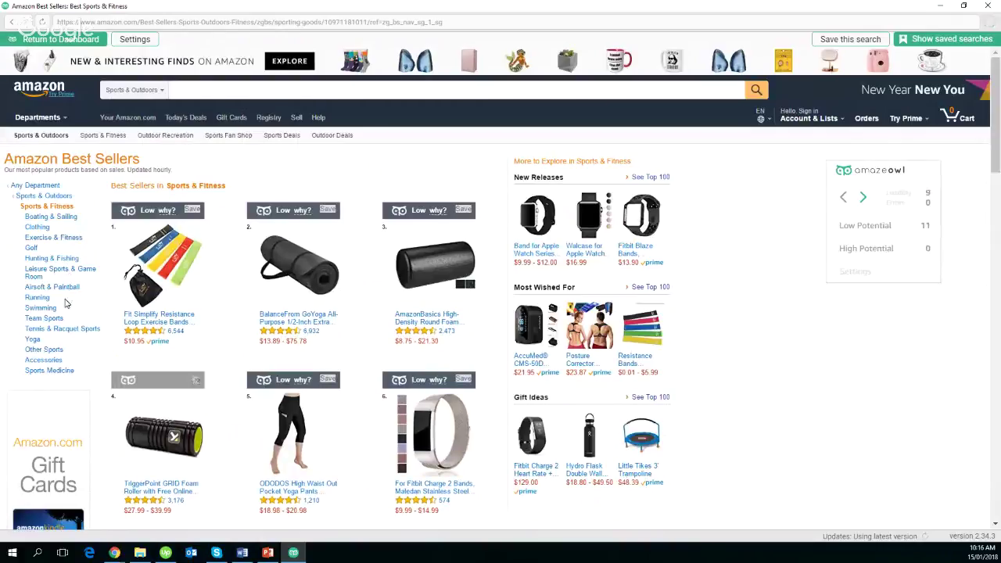
left_click(46, 352)
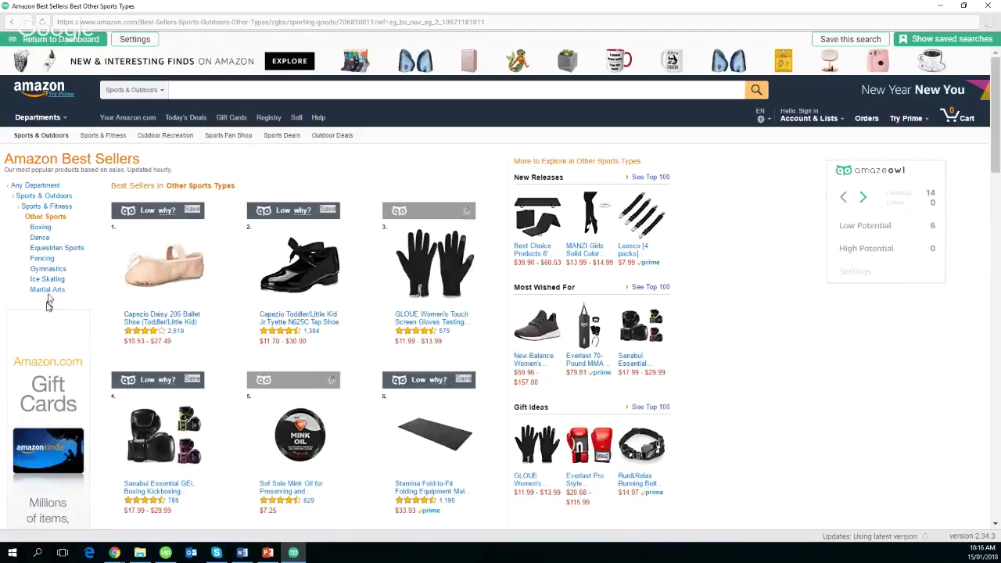
left_click(50, 248)
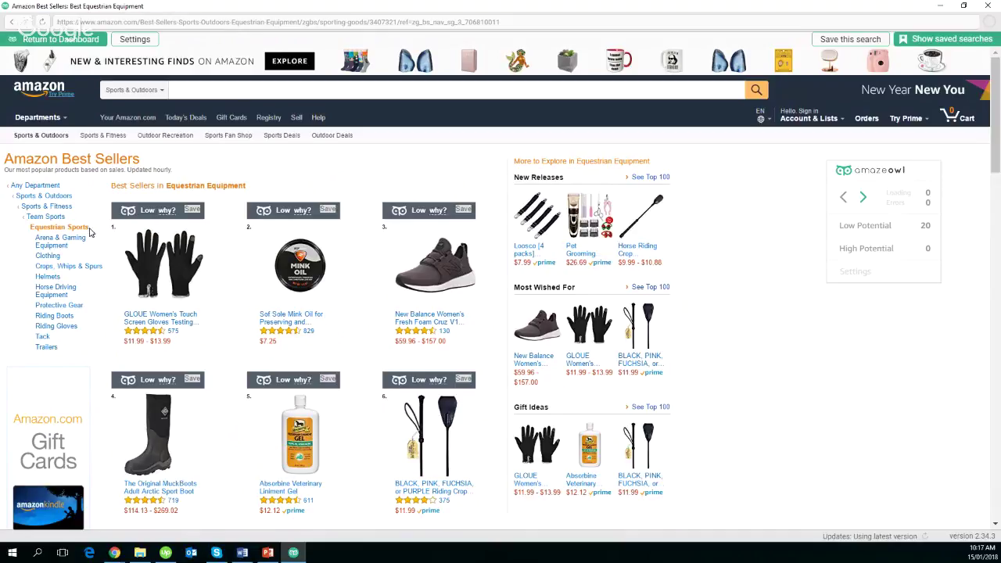
Move the AmazeOwl summary box slightly, review the top 20 Equestrian Equipment products and open the best sellers ranked 21-40.
mouse_move(922, 170)
left_mouse_down()
mouse_move(900, 174)
mouse_move(871, 217)
mouse_move(911, 182)
left_mouse_up()
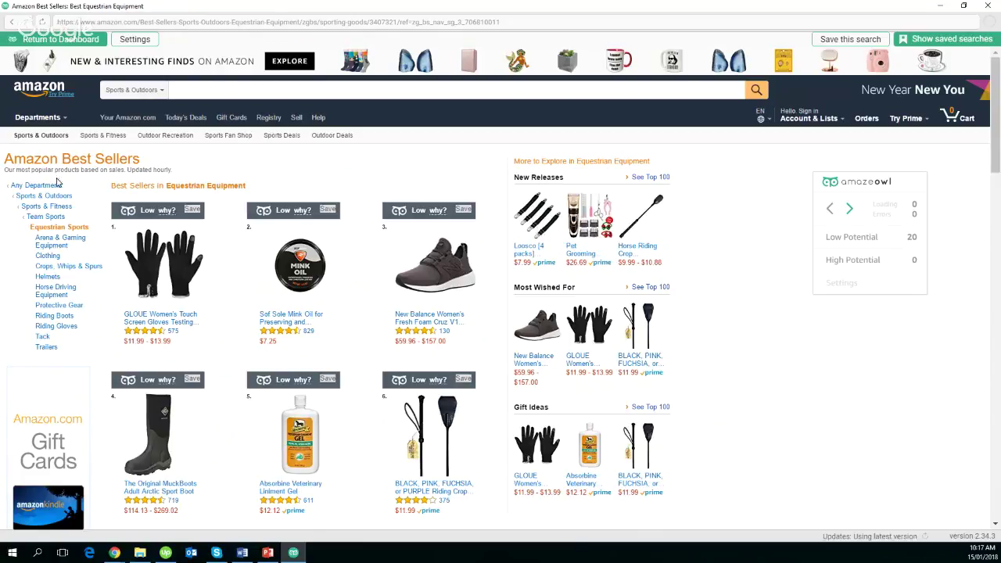
scroll(194, 330, "down", 7)
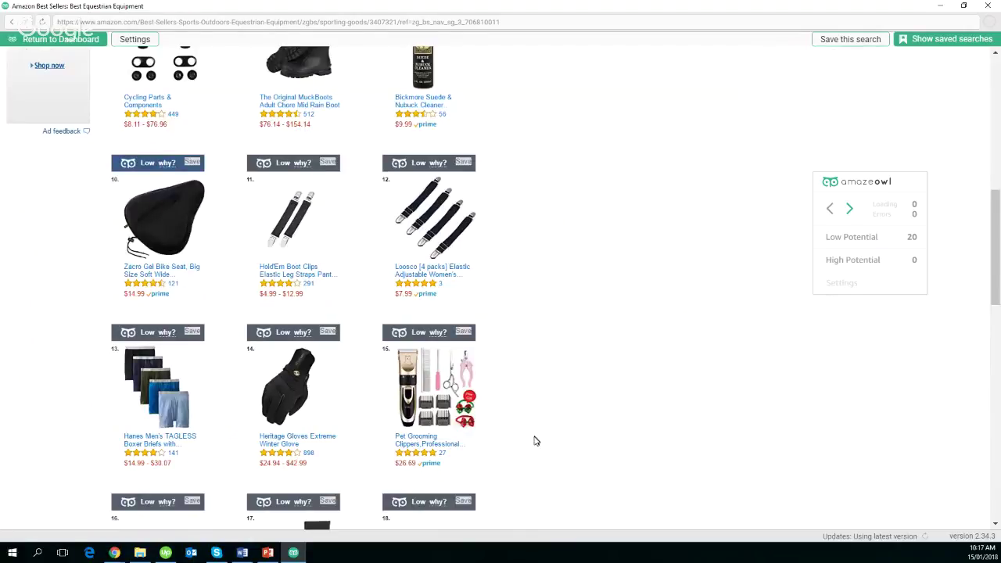
scroll(531, 439, "down", 10)
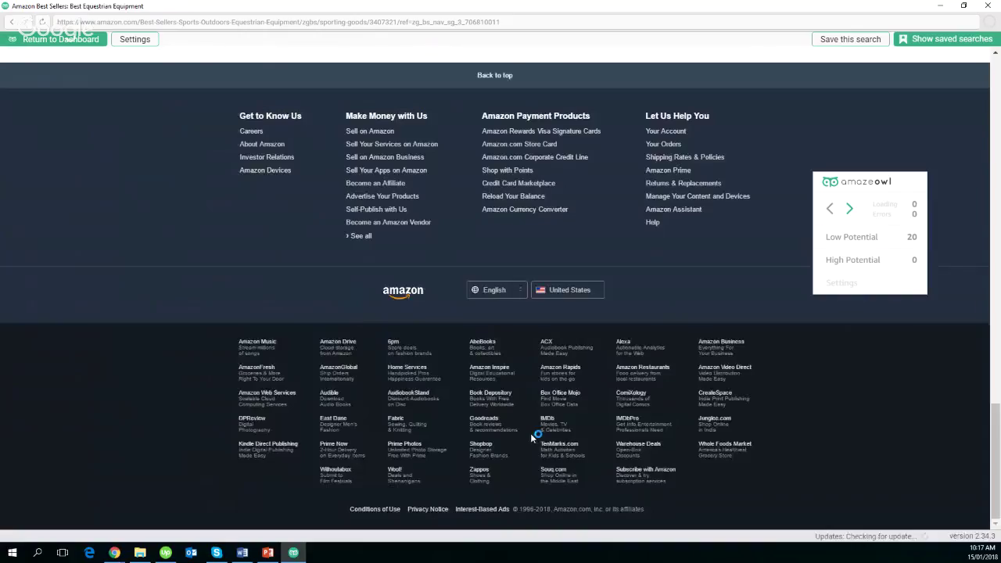
scroll(493, 398, "up", 5)
scroll(259, 302, "up", 1)
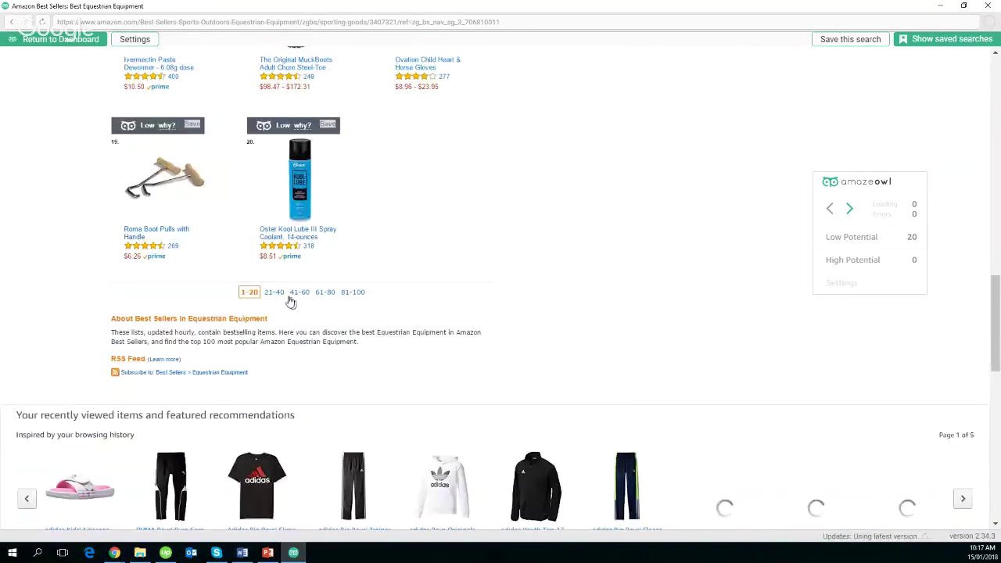
left_click(276, 293)
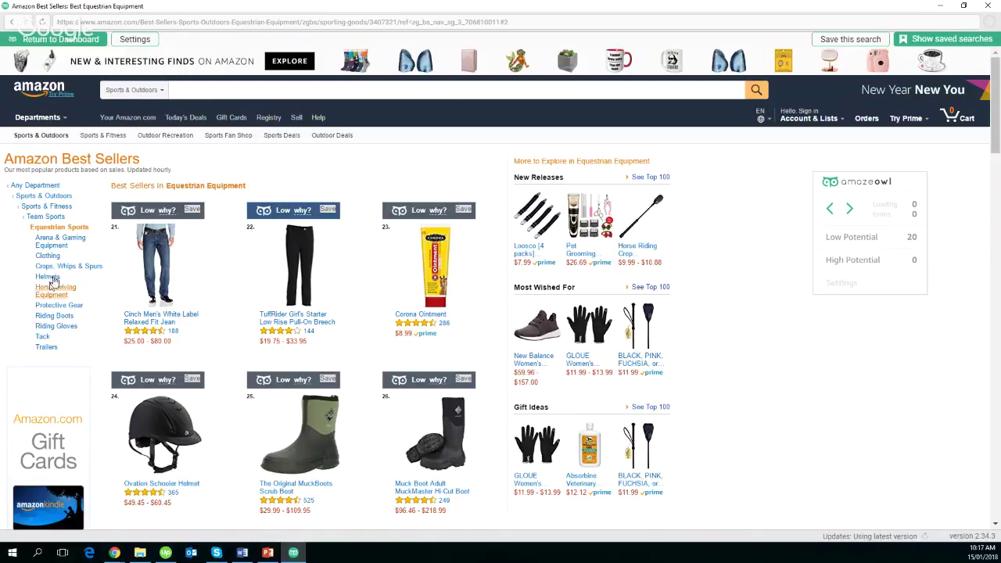
Open the Accessories best sellers under Sports & Fitness and check why the Fitbit Charge 2 ranked 2 is rated low potential.
left_click(56, 207)
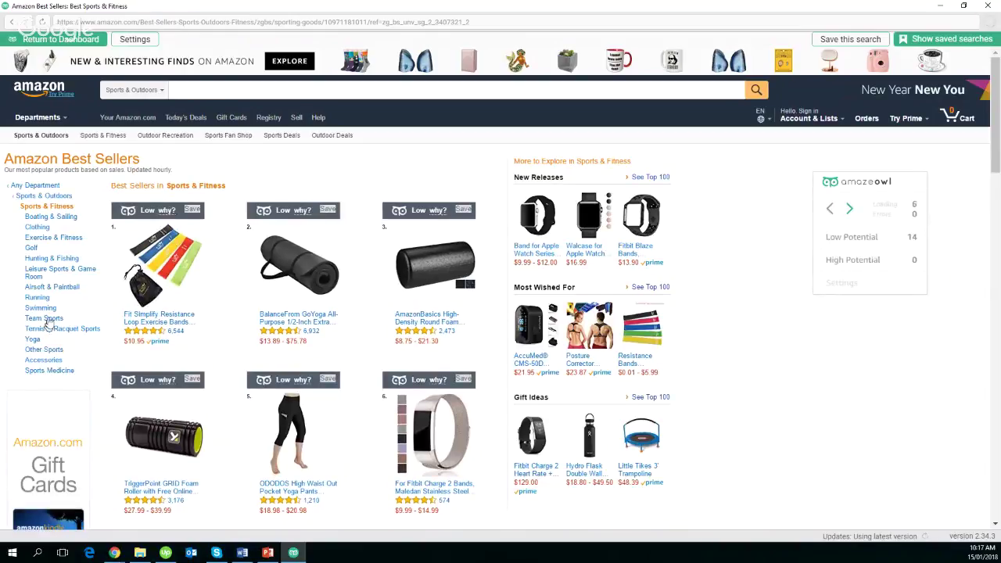
left_click(41, 363)
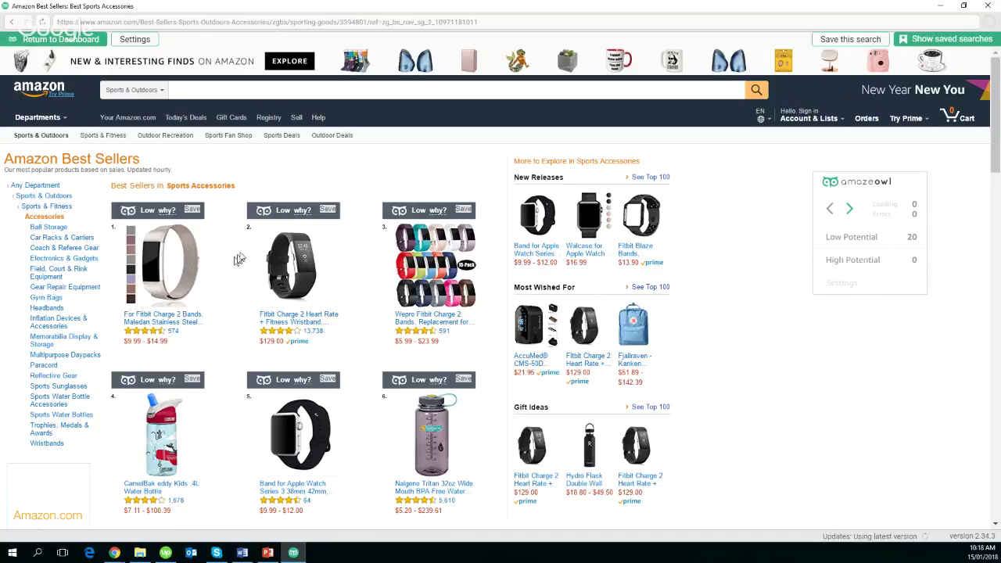
mouse_move(285, 211)
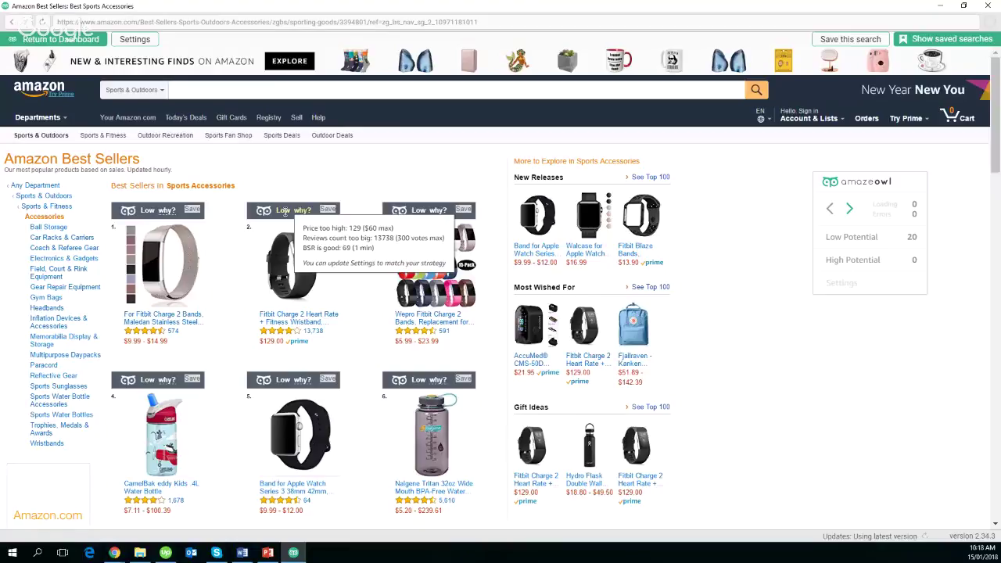
Open the AmazeOwl settings and set the minimum optimal price for Amazon.com to 17 USD.
left_click(139, 41)
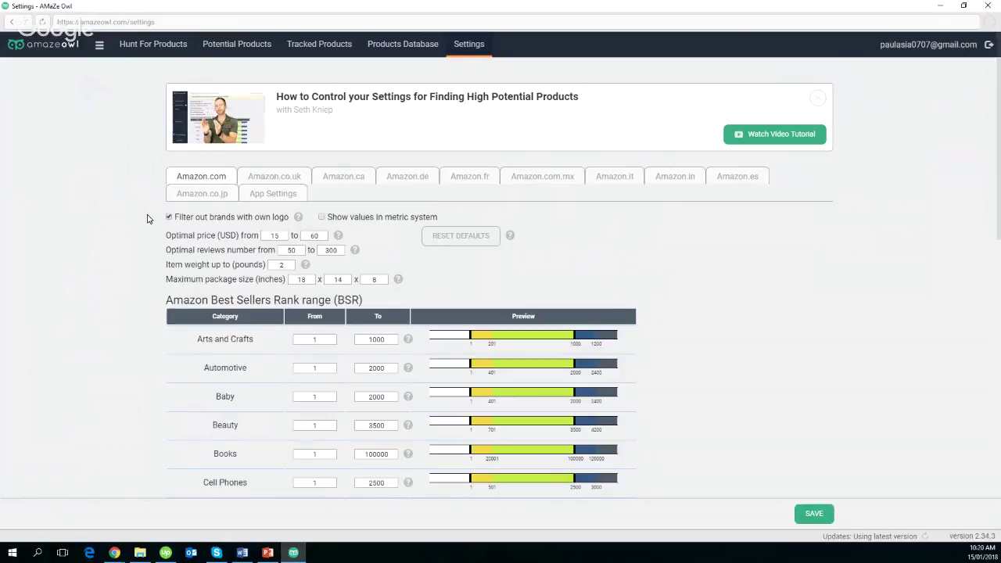
scroll(150, 219, "down", 1)
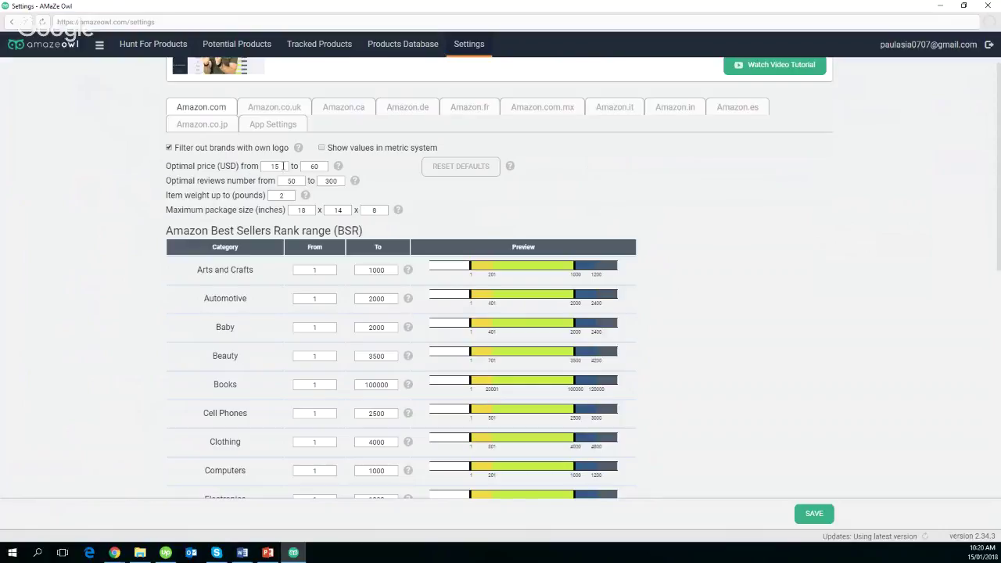
left_click_drag(284, 166, 272, 166)
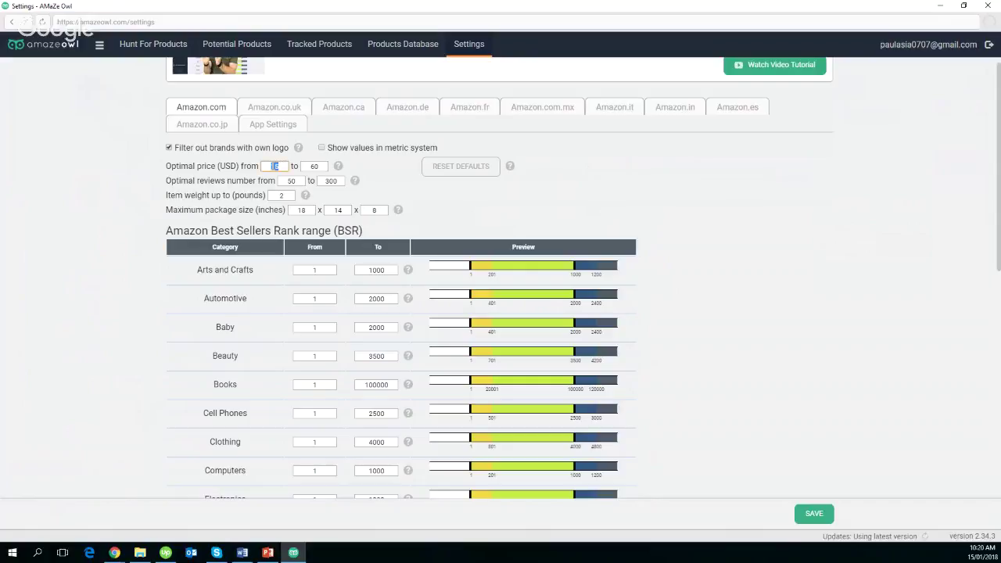
type("17")
Examine the Amazon.com filters for optimal price, brands with own logo, optimal reviews number and maximum package size.
mouse_move(339, 168)
mouse_move(300, 149)
double_click(297, 180)
left_click(335, 181)
mouse_move(399, 213)
Examine the Best Sellers Rank ranges for every product category, from Arts and Crafts to Watches, and compare them with the general filters.
scroll(616, 233, "down", 6)
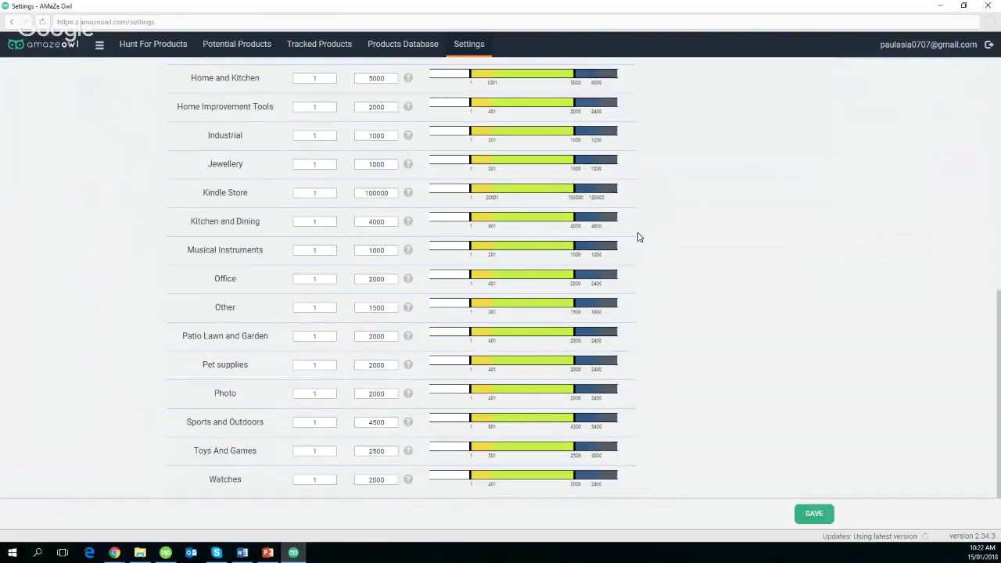
scroll(638, 238, "up", 6)
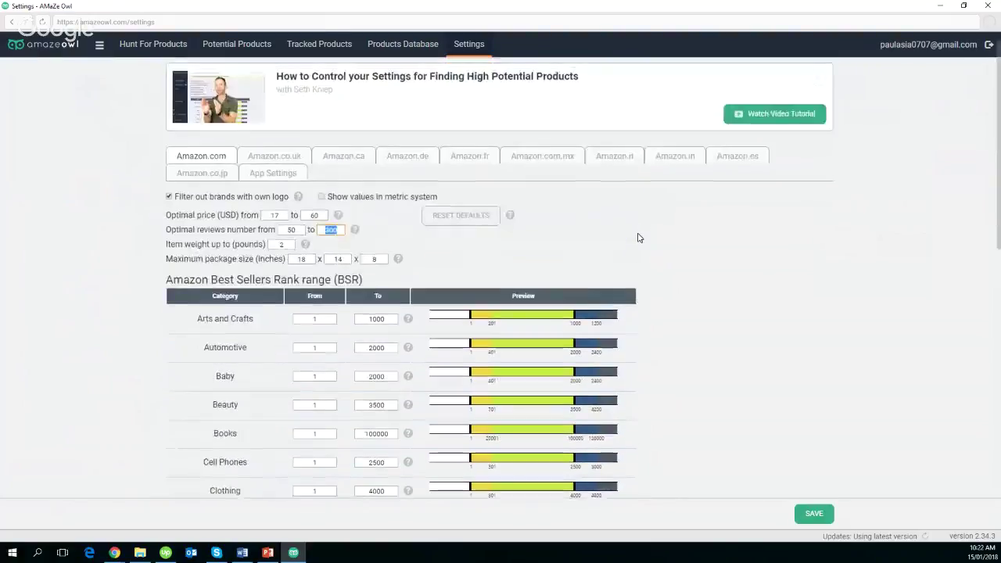
scroll(638, 238, "down", 1)
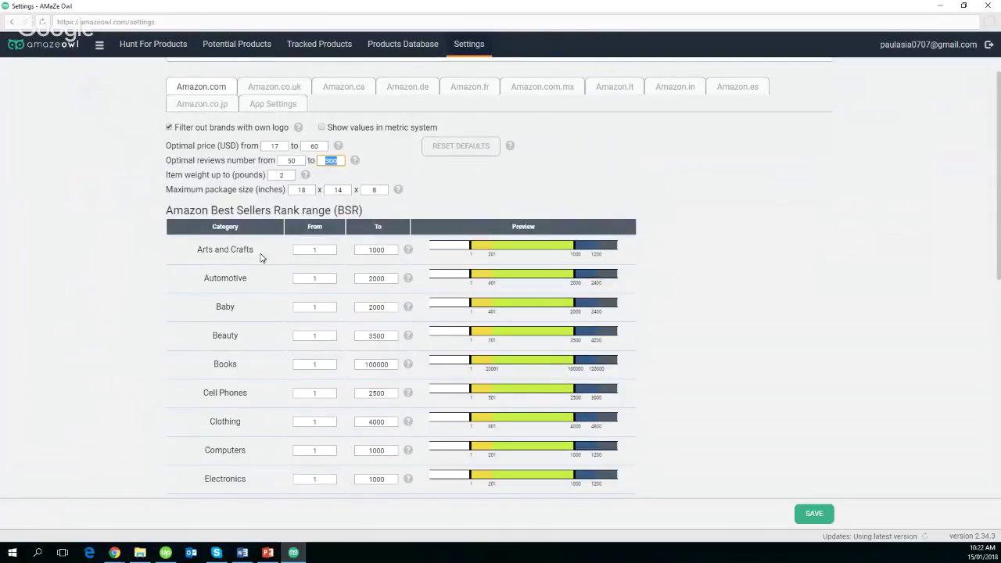
scroll(258, 254, "down", 2)
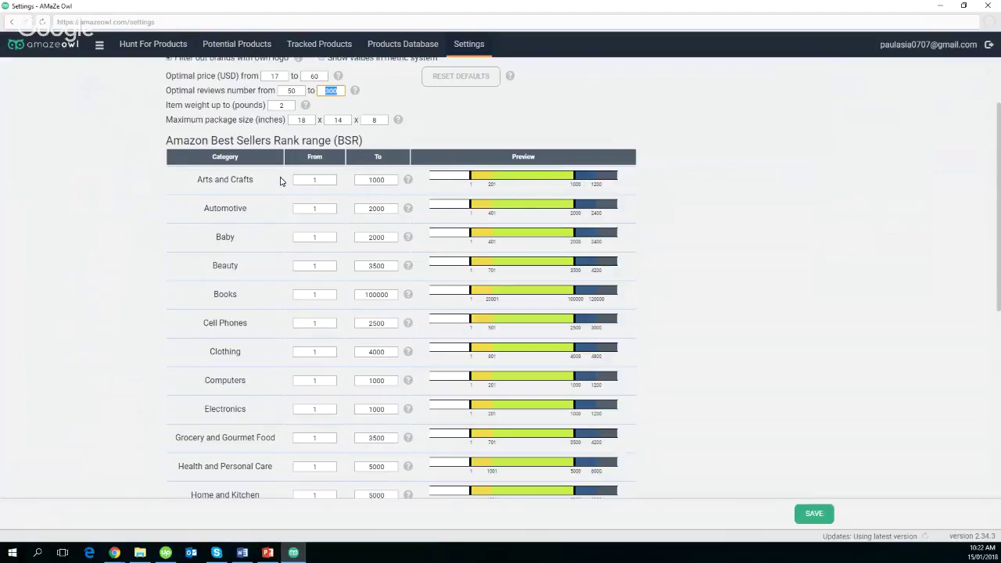
scroll(280, 183, "down", 1)
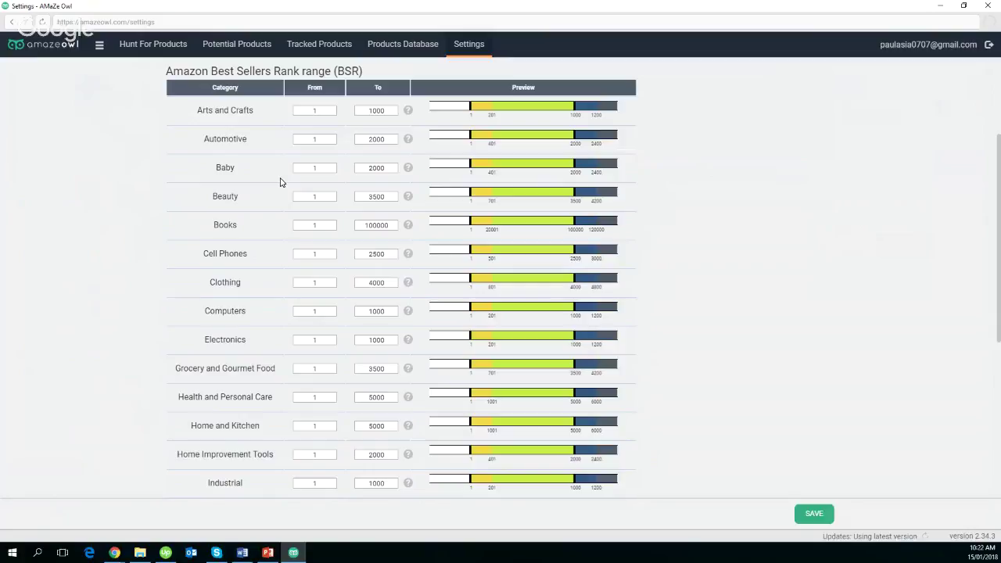
scroll(280, 182, "down", 1)
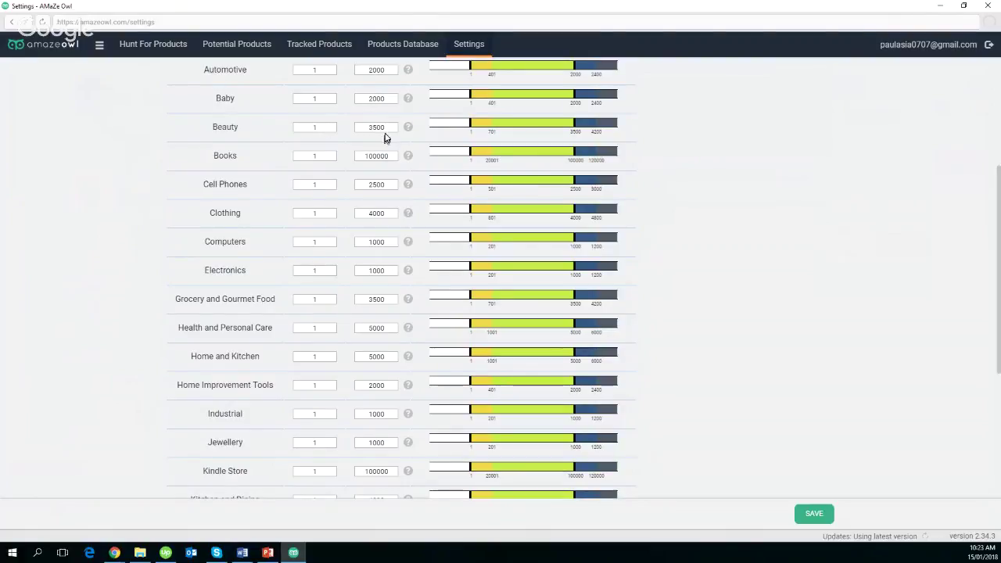
scroll(381, 139, "up", 2)
scroll(384, 140, "down", 1)
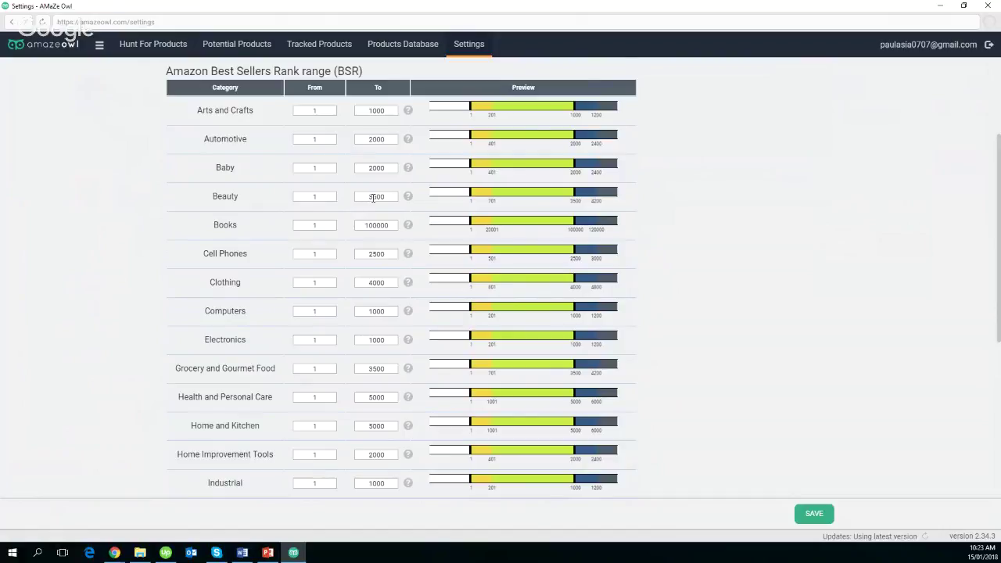
scroll(360, 221, "down", 1)
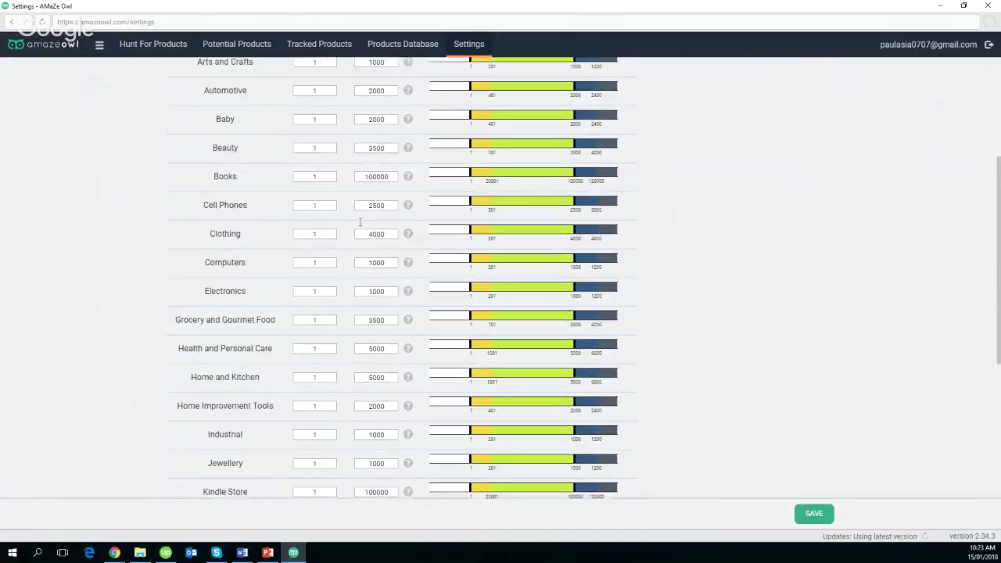
scroll(359, 223, "down", 1)
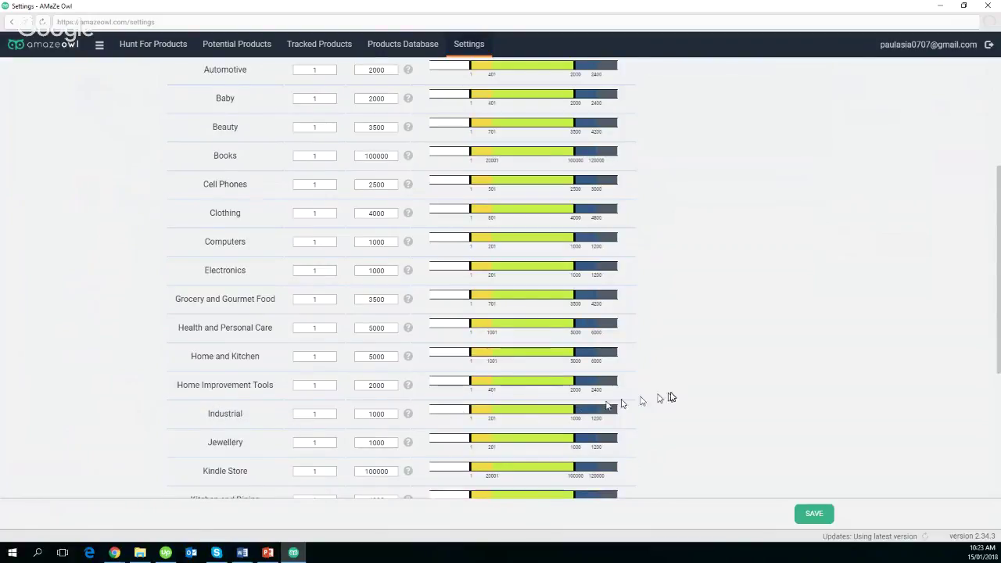
scroll(671, 398, "up", 5)
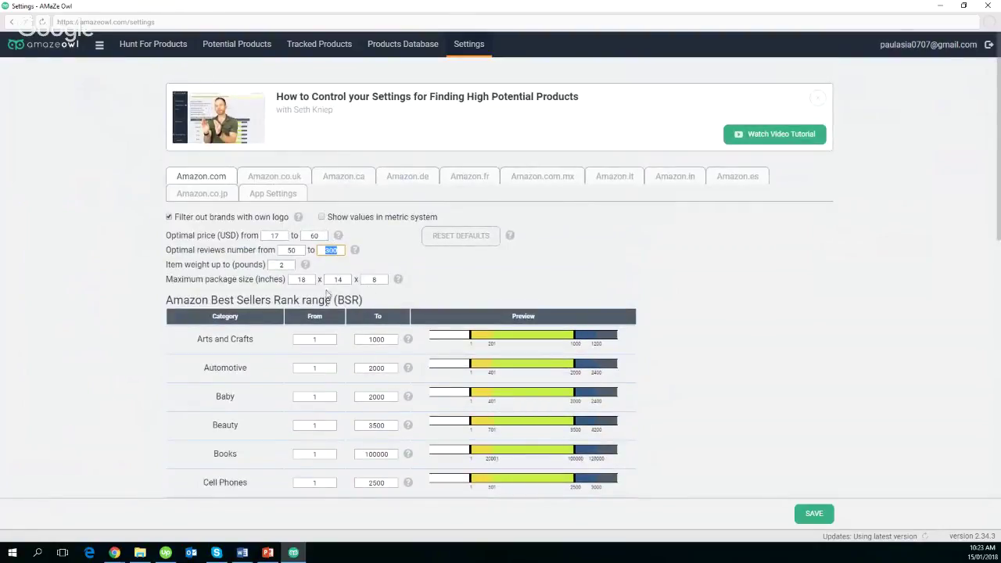
scroll(248, 336, "down", 1)
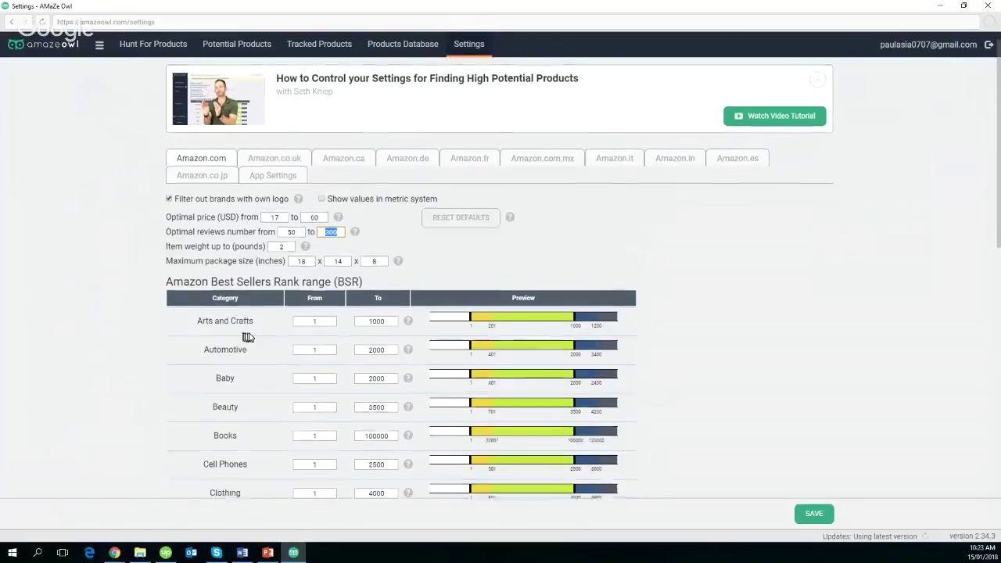
scroll(247, 337, "down", 10)
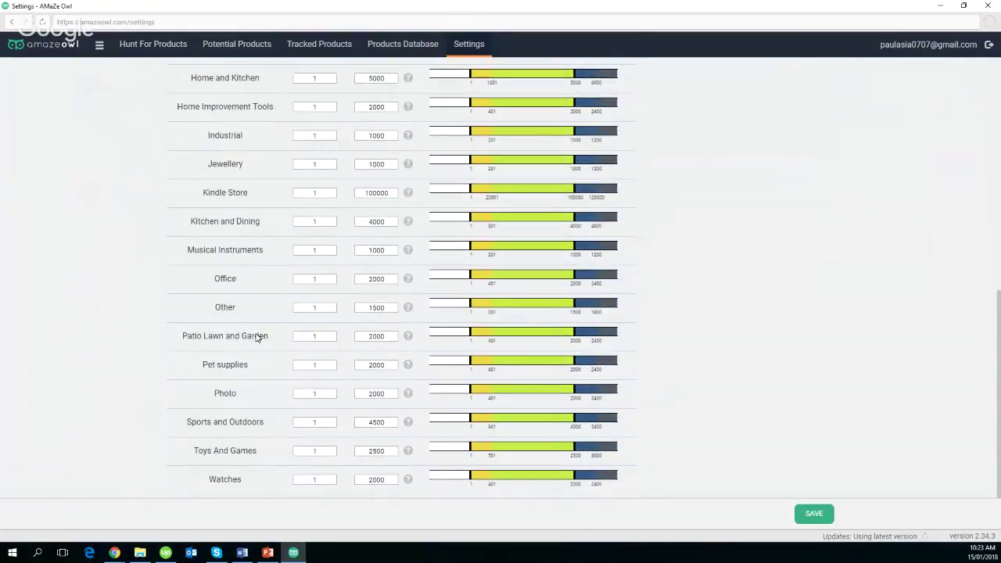
scroll(257, 335, "up", 11)
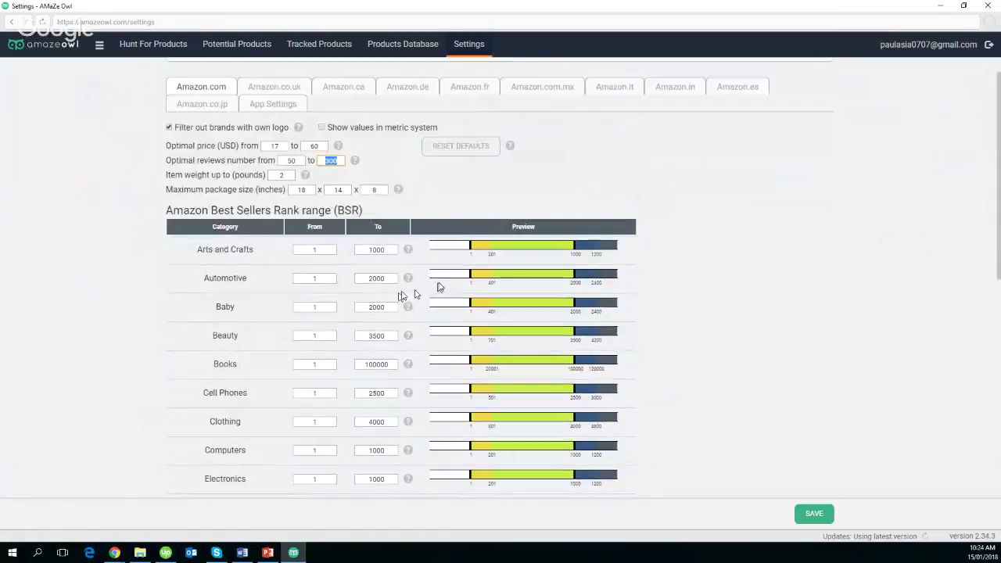
Hunt the Amazon.com best sellers and open Prenatal Monitoring Devices under Baby, For Moms.
mouse_move(408, 250)
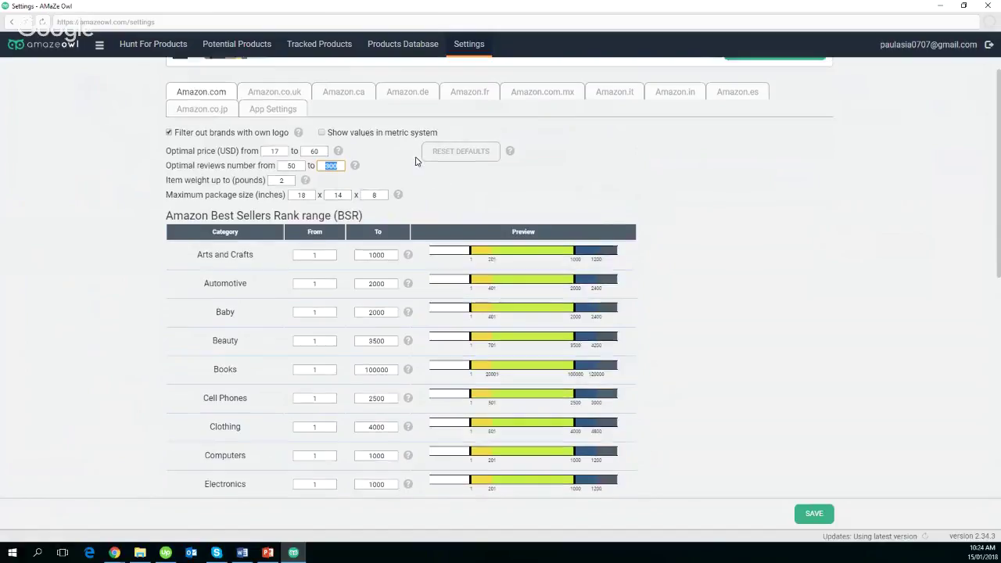
left_click(143, 45)
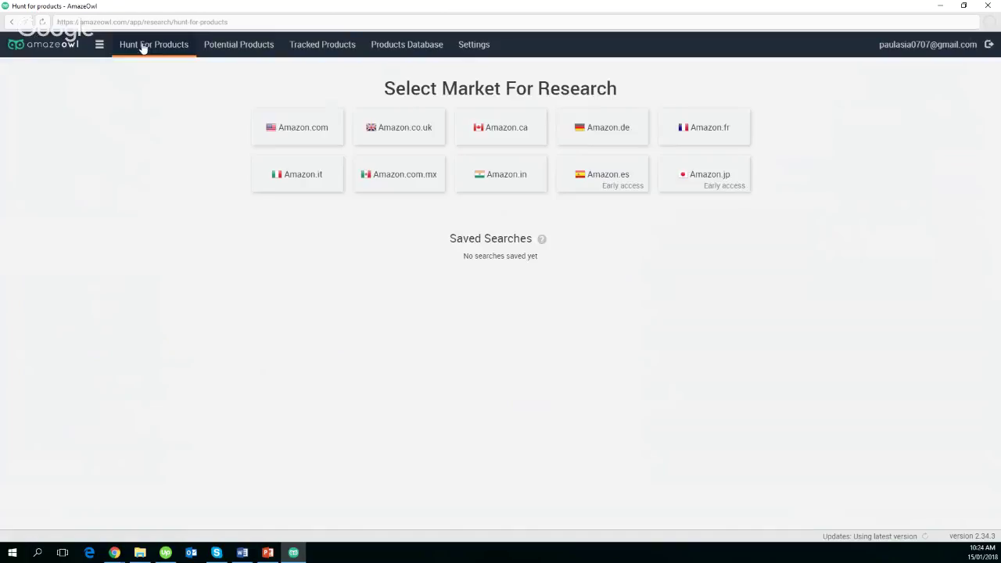
left_click(301, 126)
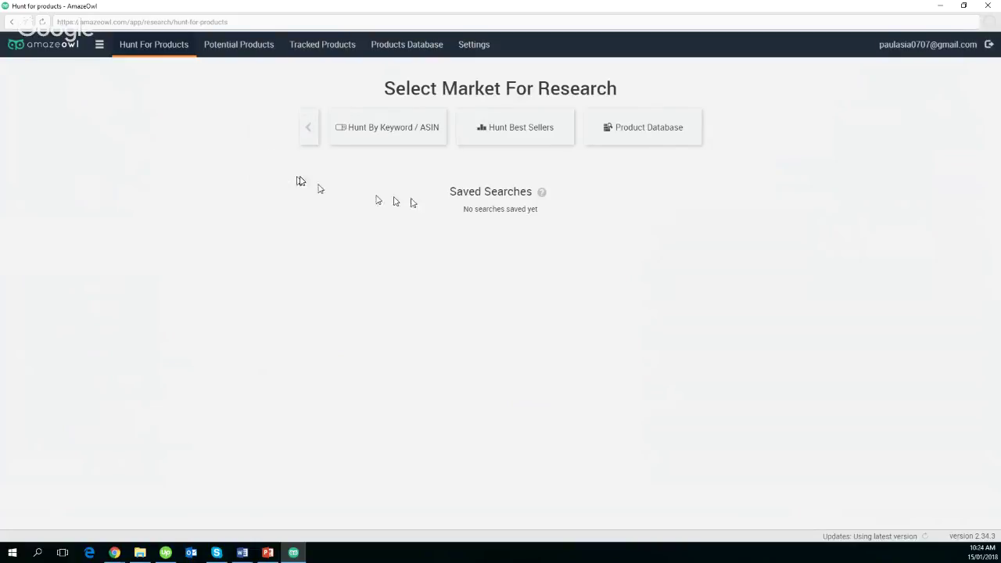
left_click(526, 133)
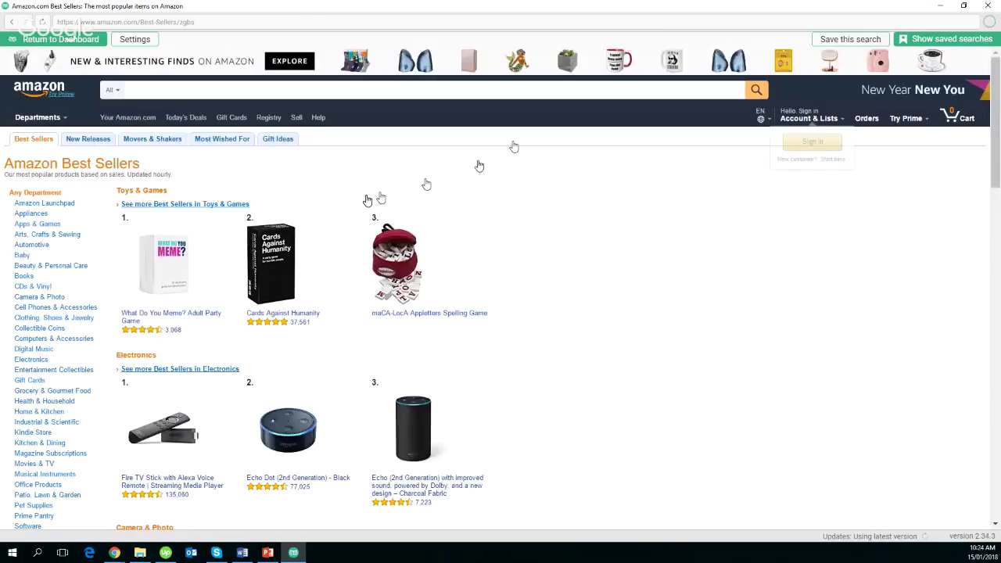
left_click(22, 256)
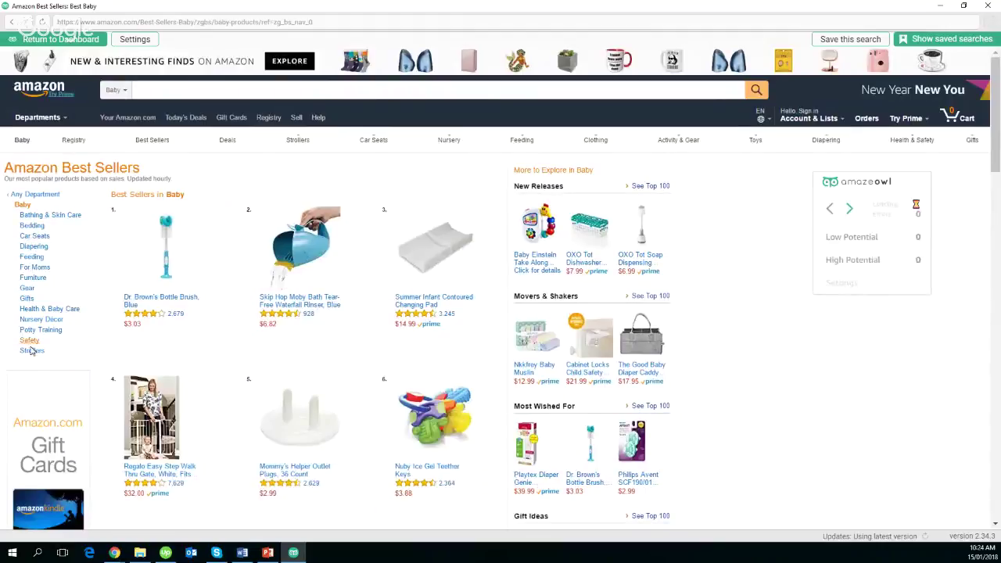
left_click(35, 268)
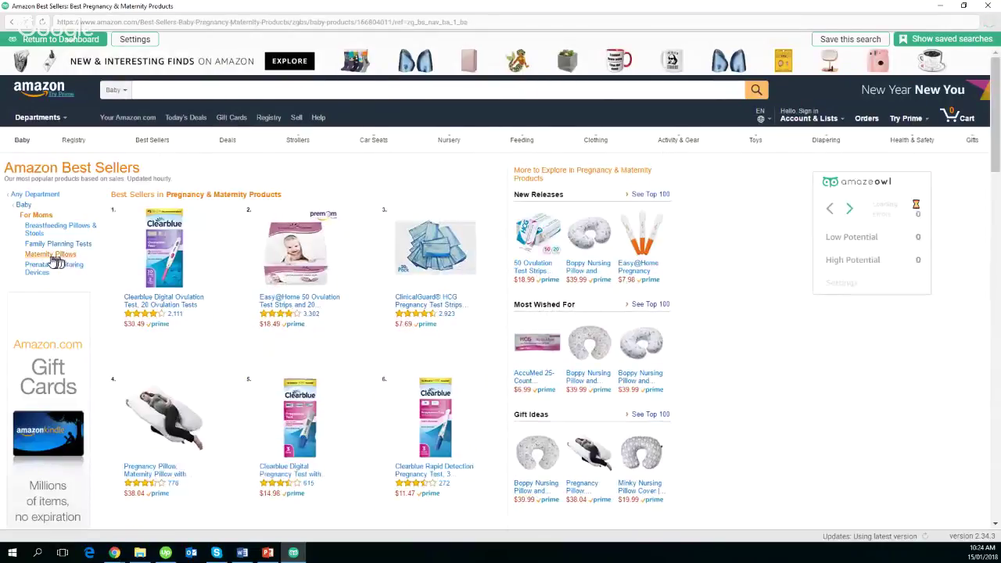
left_click(53, 266)
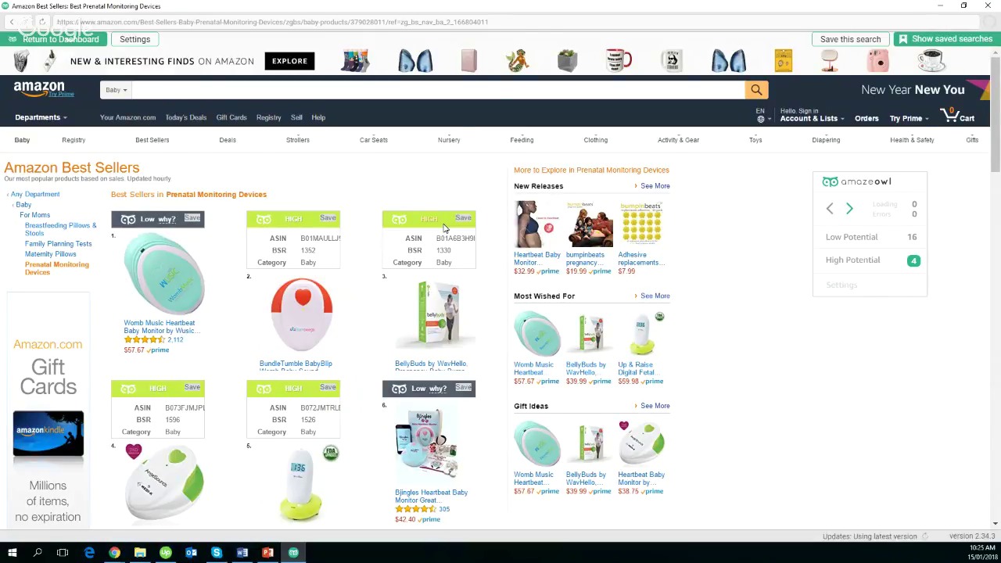
Review the potential ratings of the prenatal monitoring best sellers ranked 1-20, and load and check those ranked 21-40.
scroll(444, 228, "down", 7)
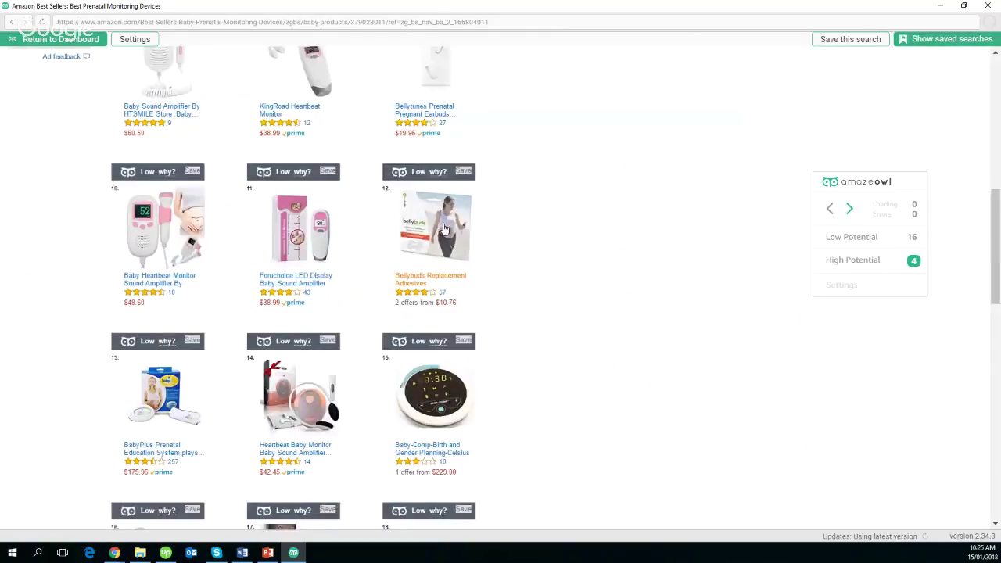
scroll(444, 228, "down", 5)
scroll(444, 228, "up", 10)
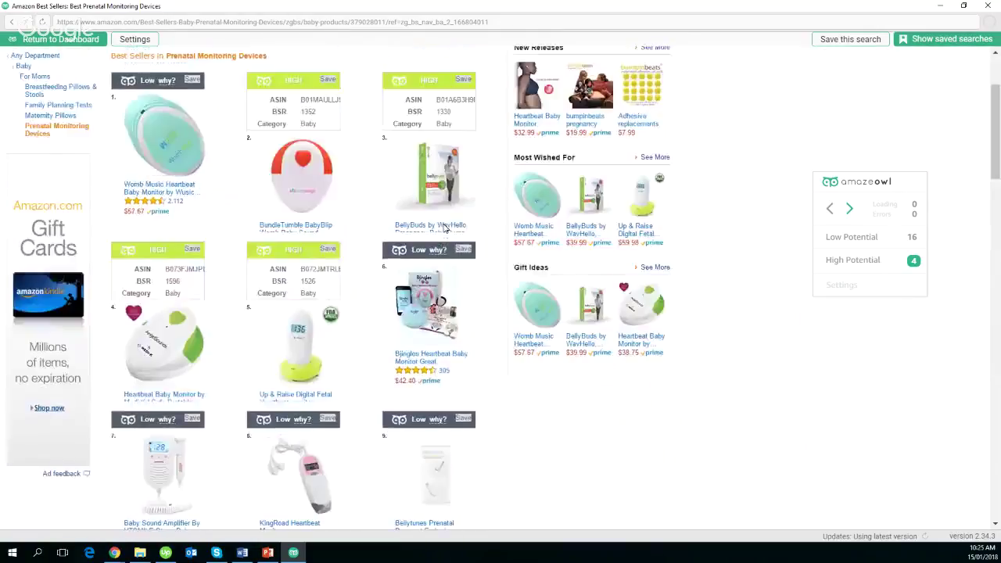
scroll(443, 228, "down", 12)
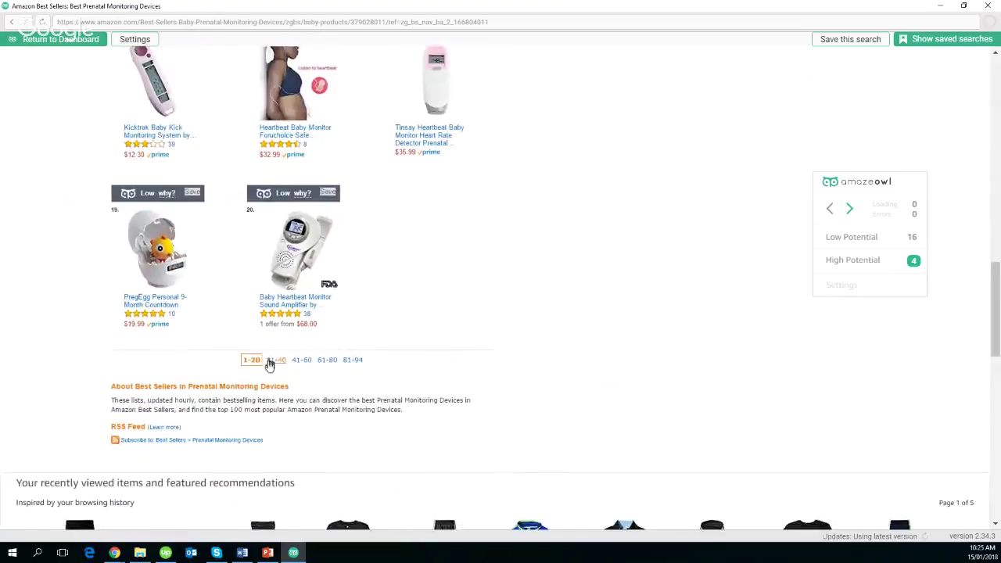
left_click(273, 361)
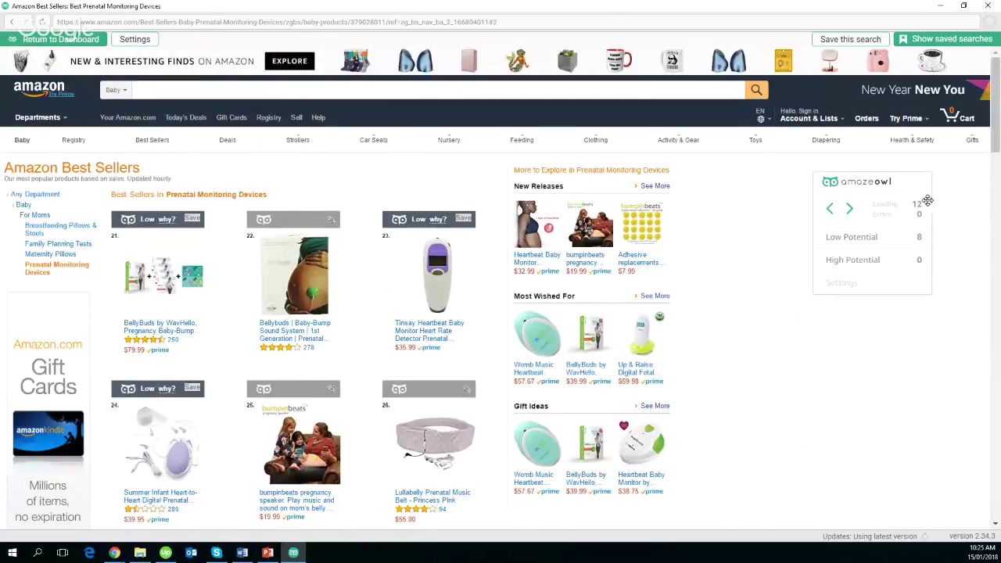
mouse_move(904, 184)
left_mouse_down()
mouse_move(843, 221)
mouse_move(886, 202)
mouse_move(905, 176)
left_mouse_up()
key("ctrl")
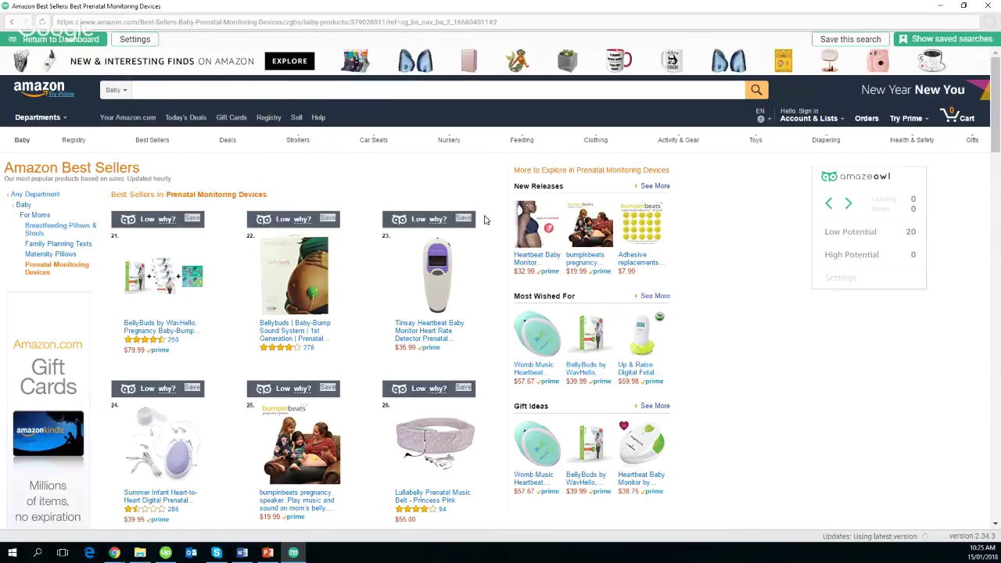
Return to the dashboard and look through the saved potential products, from the SonoLine B Heartbeat Monitor to the adidas Tiro 17 pants.
left_click(78, 40)
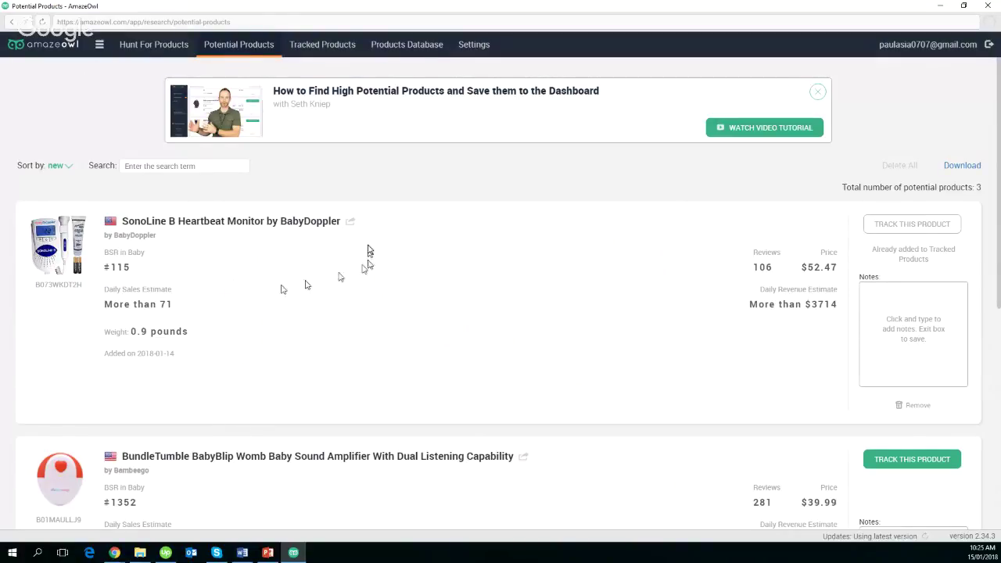
scroll(450, 245, "down", 2)
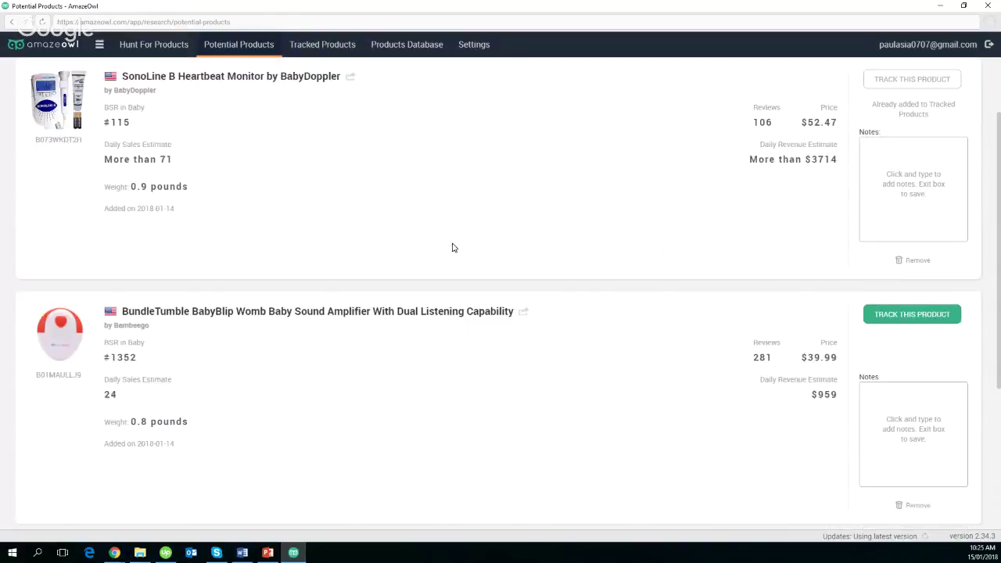
scroll(454, 246, "down", 4)
scroll(463, 240, "up", 6)
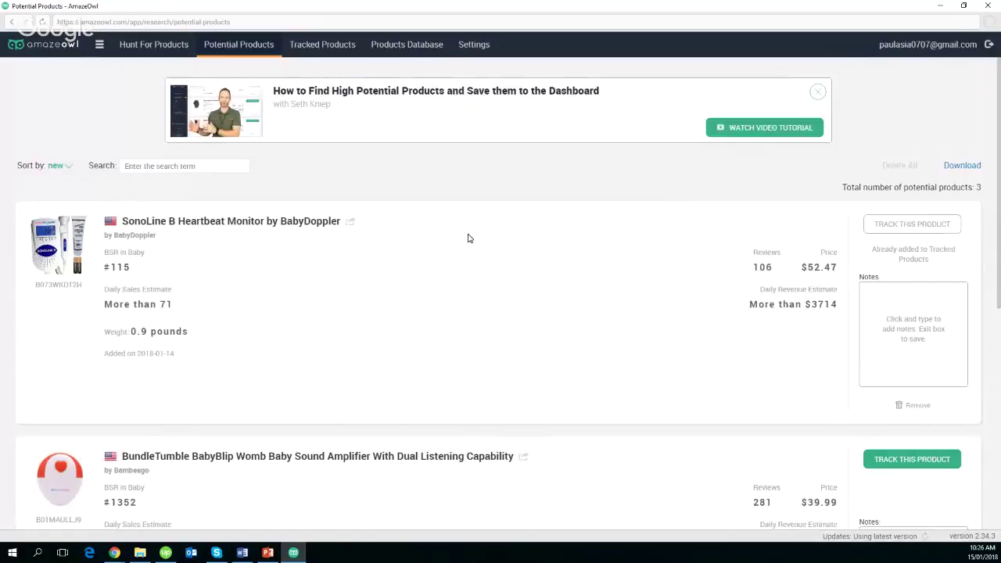
scroll(454, 237, "down", 2)
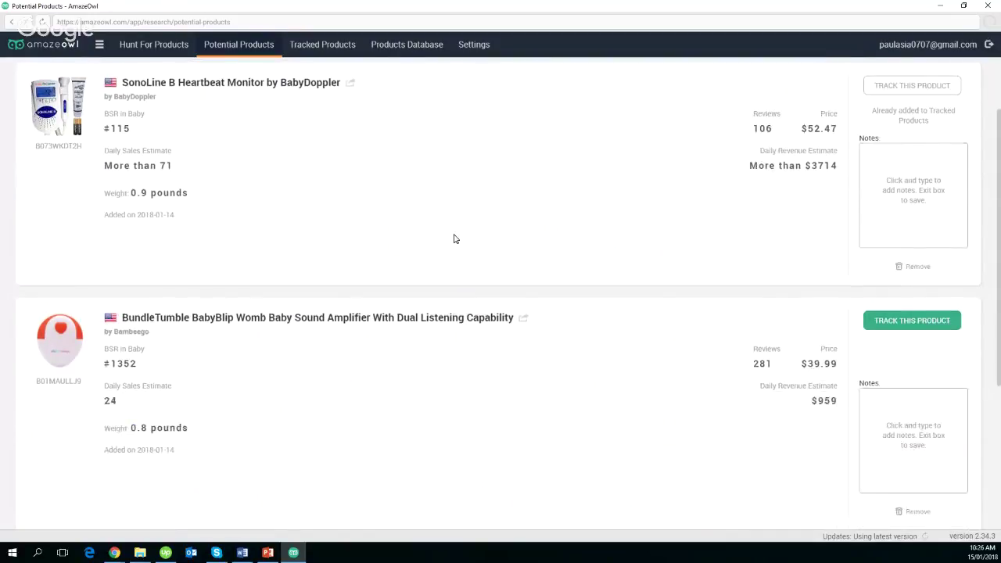
scroll(449, 239, "up", 2)
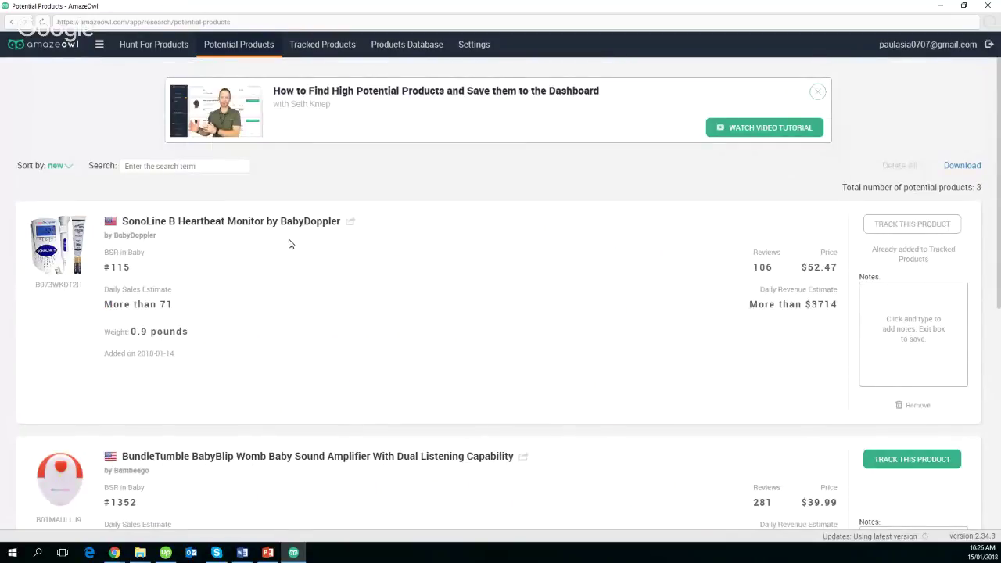
scroll(290, 244, "down", 3)
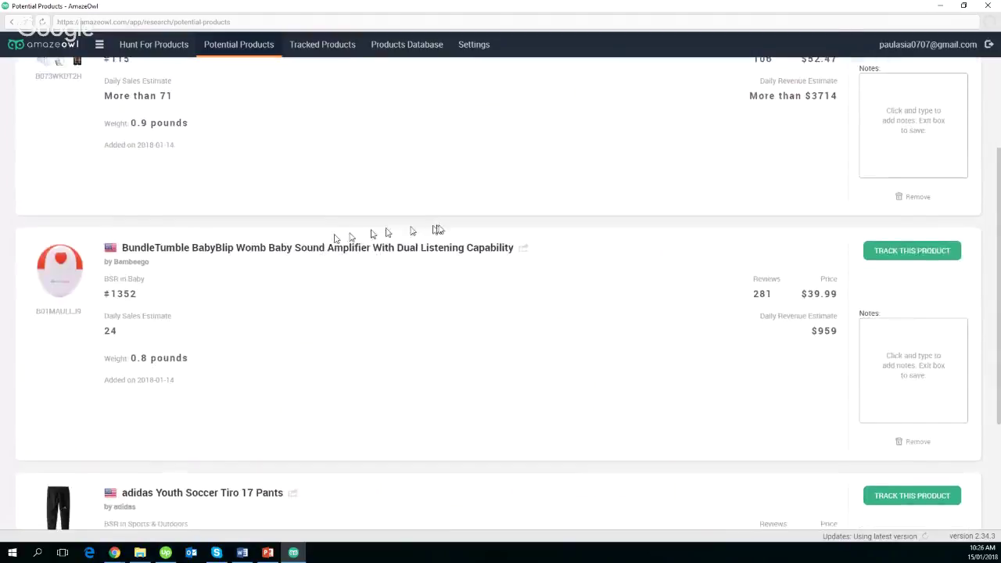
scroll(442, 229, "down", 2)
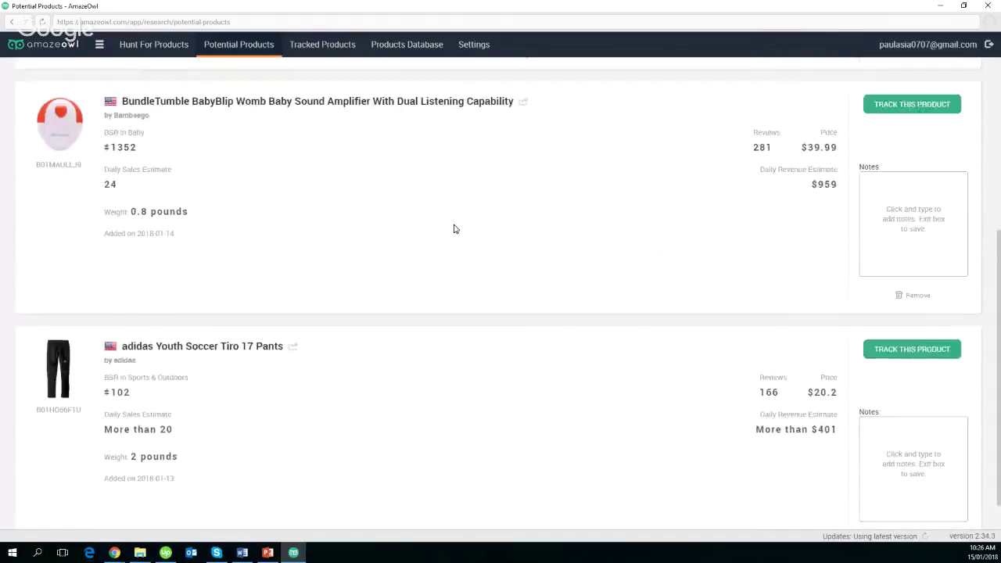
scroll(453, 229, "up", 2)
scroll(454, 228, "up", 2)
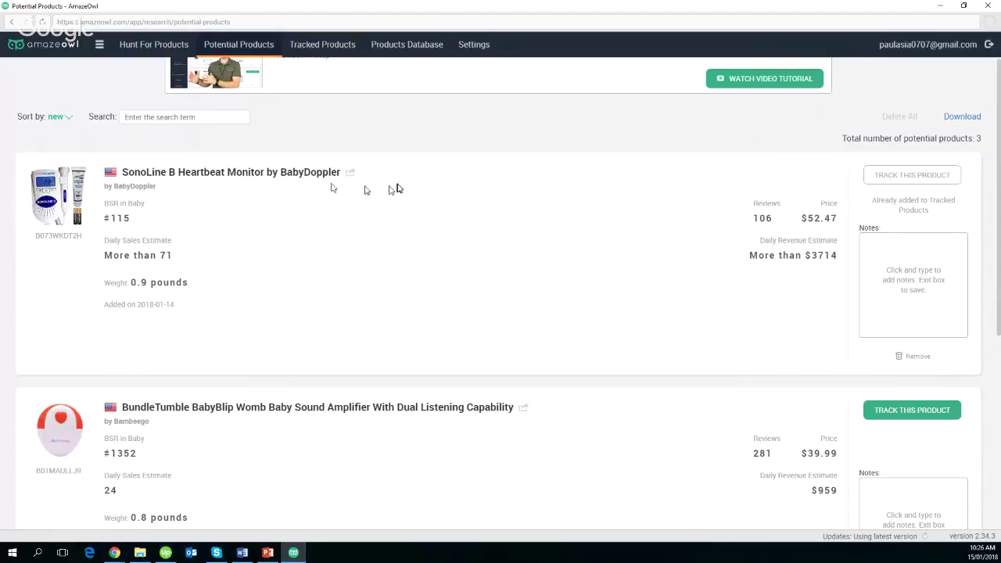
View the SonoLine B Heartbeat Monitor's Amazon listing in the browser, and examine its rank, daily sales, reviews, price and notes in AmazeOwl.
left_click(351, 174)
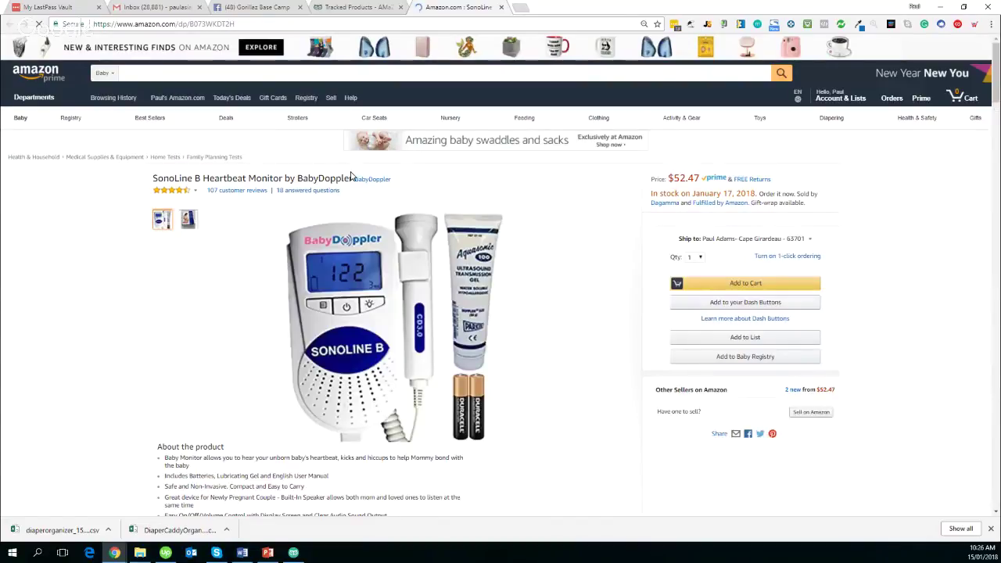
left_click(291, 553)
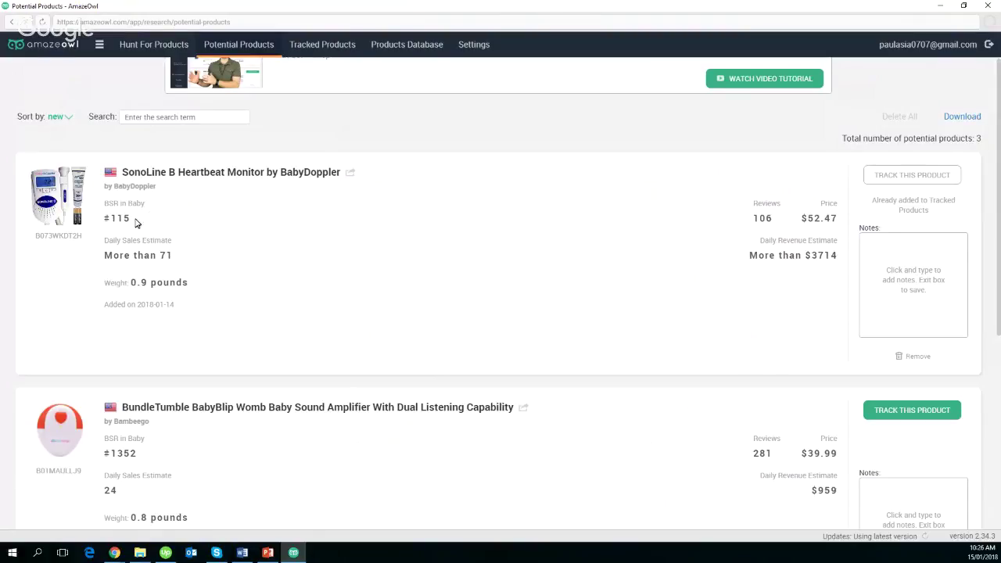
left_click_drag(134, 223, 112, 222)
left_click_drag(174, 256, 159, 256)
left_click_drag(773, 219, 840, 225)
left_click(896, 268)
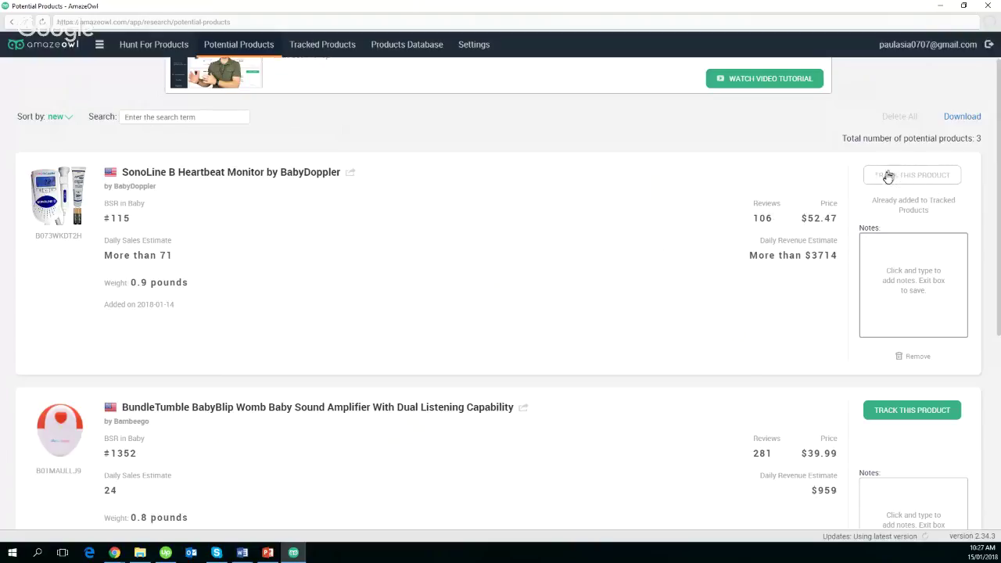
Open the tracking setup for the BundleTumble BabyBlip Womb Baby Sound Amplifier.
scroll(743, 246, "down", 3)
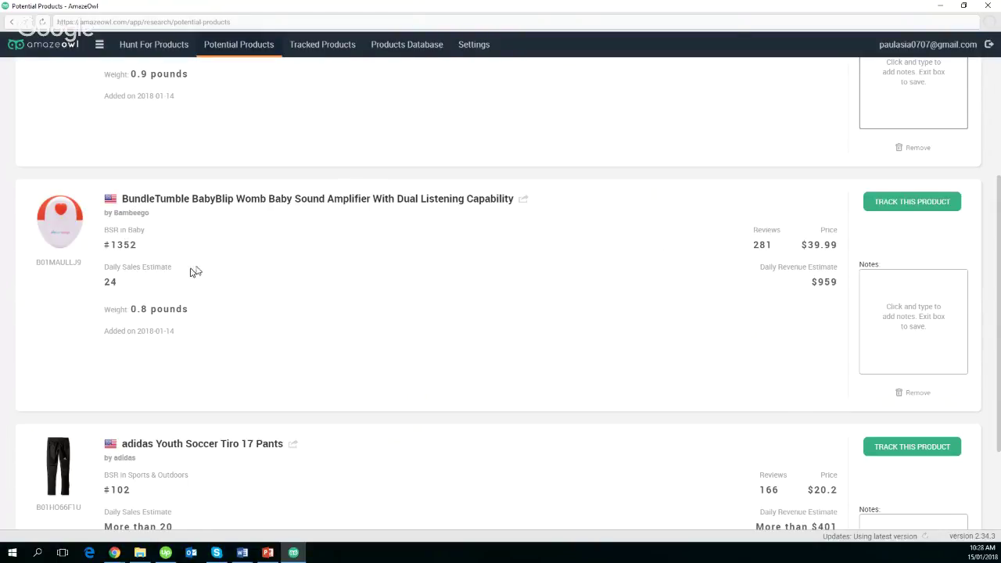
left_click(901, 204)
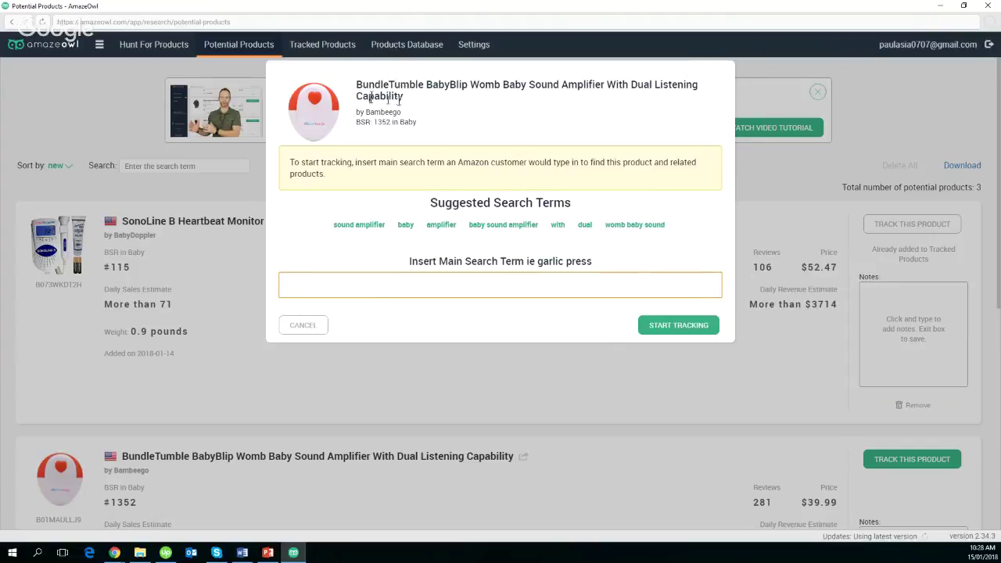
Try the BundleTumble amplifier's full product title as the main search term, and clear the term again.
left_click_drag(386, 95, 358, 82)
key("ctrl+c")
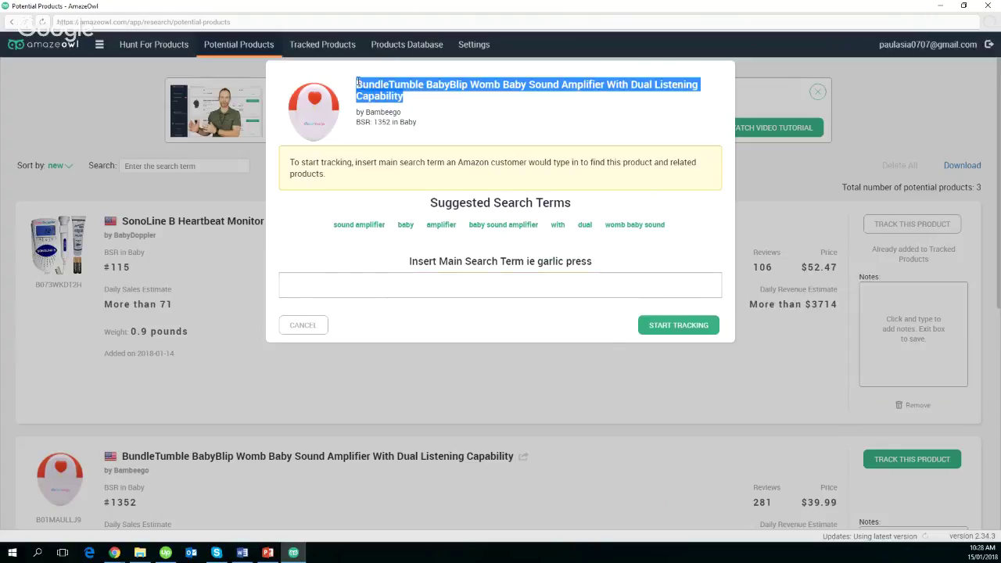
left_click(425, 288)
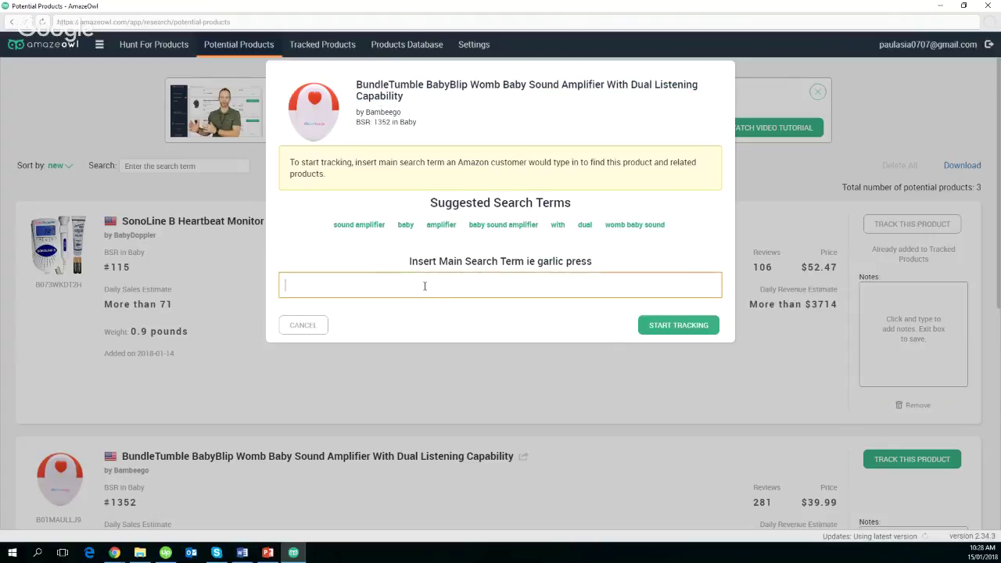
key("ctrl+v")
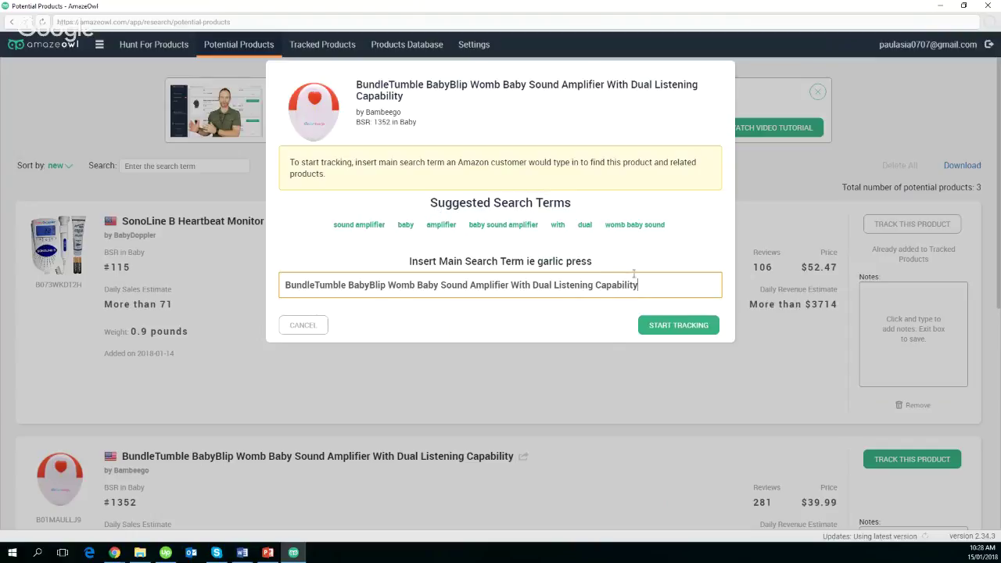
left_click_drag(644, 285, 259, 300)
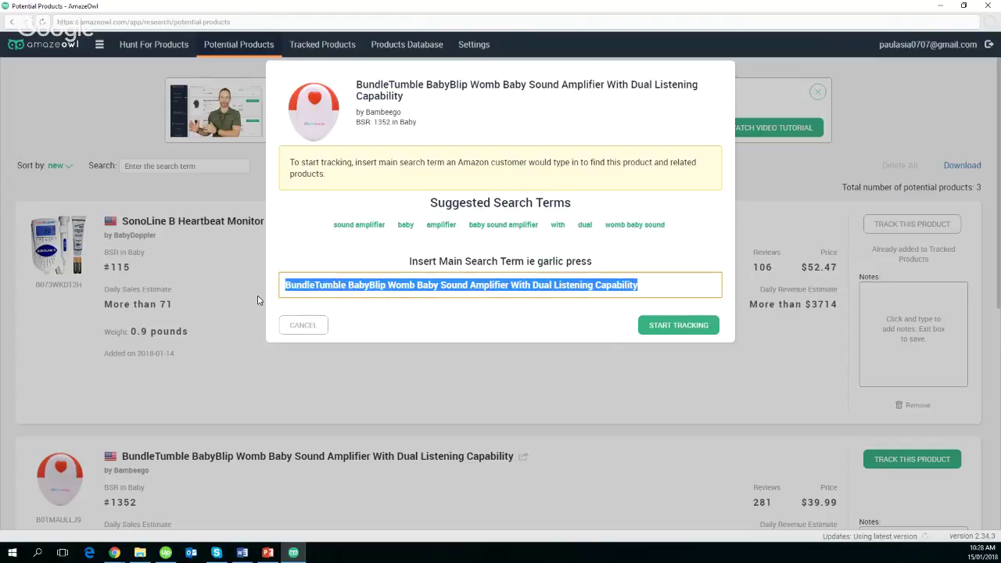
key("BackSpace")
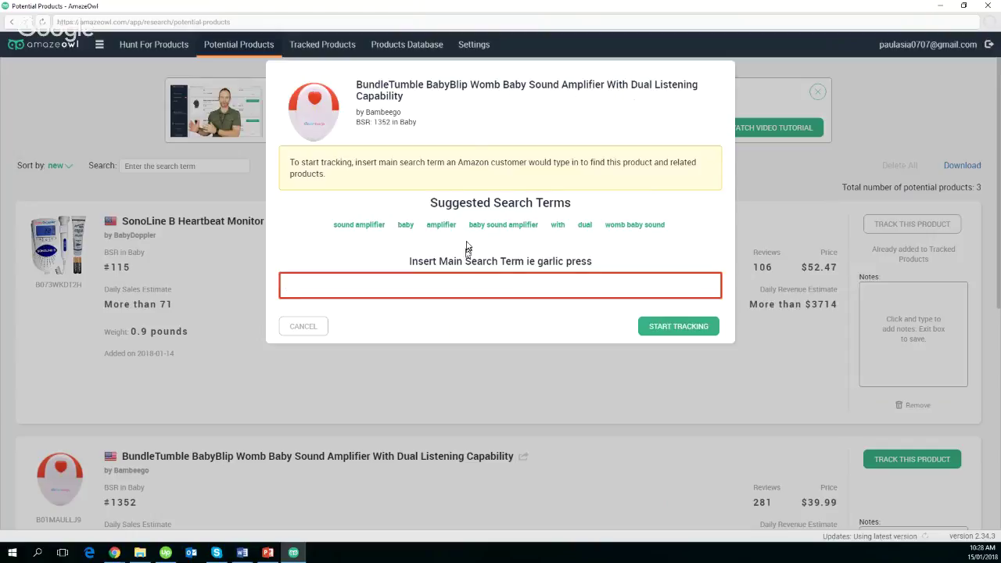
Start tracking the BundleTumble amplifier with the suggested search term "baby sound amplifier" and look through the tracked products.
mouse_move(480, 229)
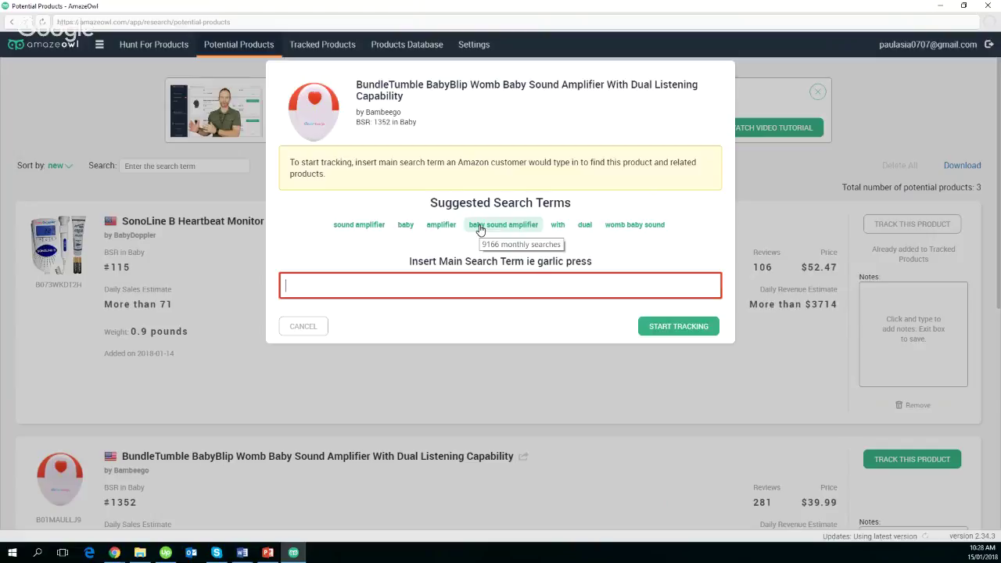
left_click(480, 230)
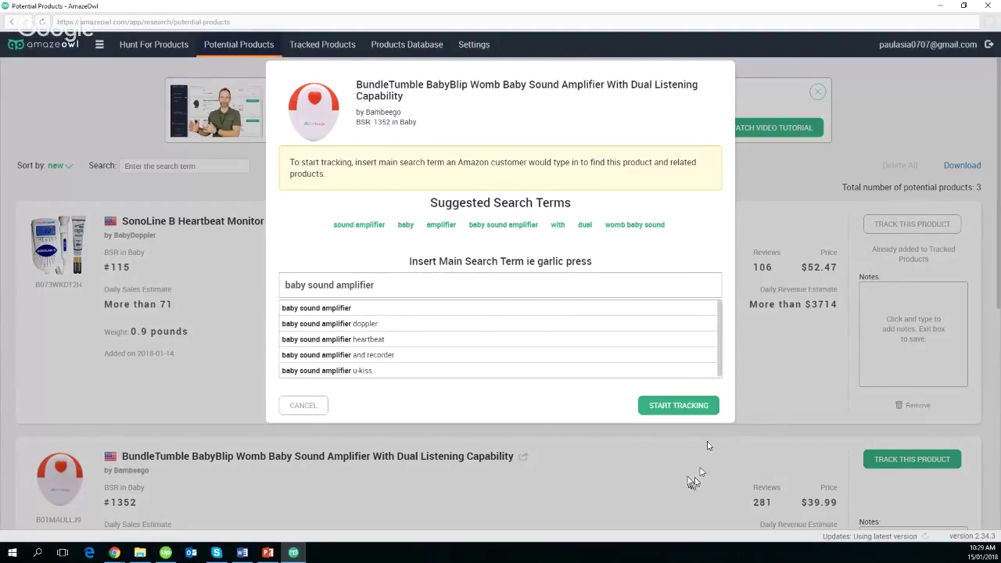
left_click(687, 405)
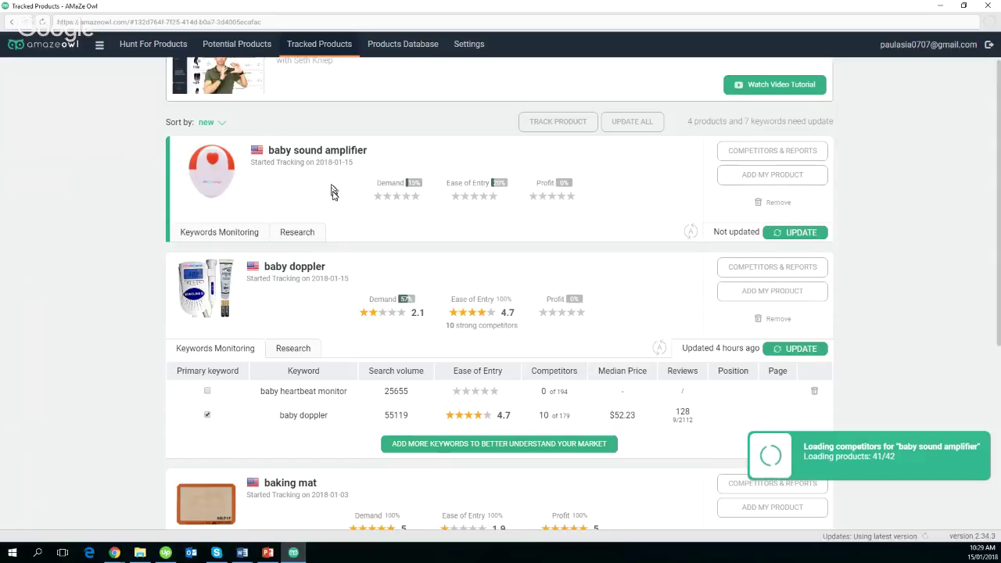
scroll(332, 193, "down", 1)
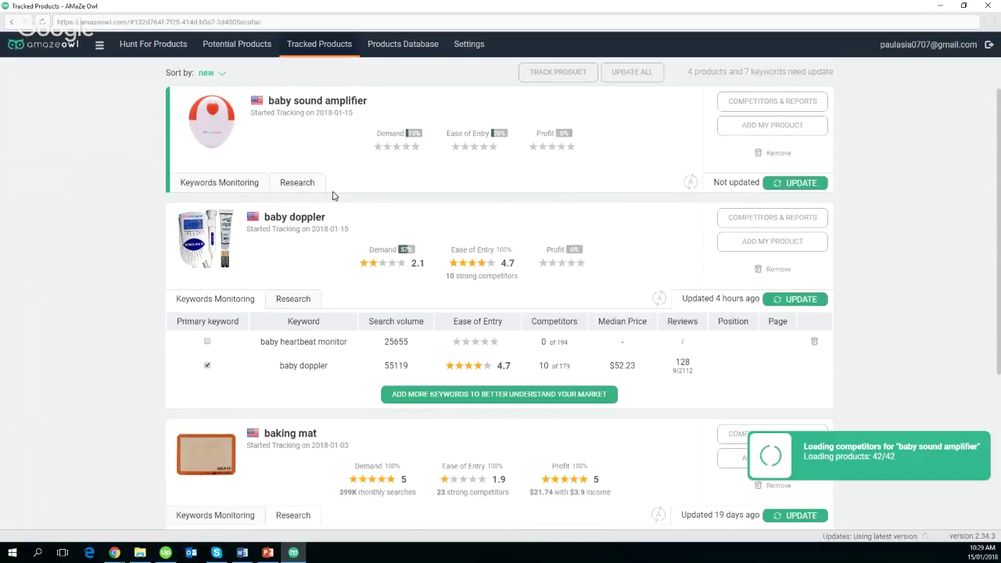
scroll(332, 194, "down", 3)
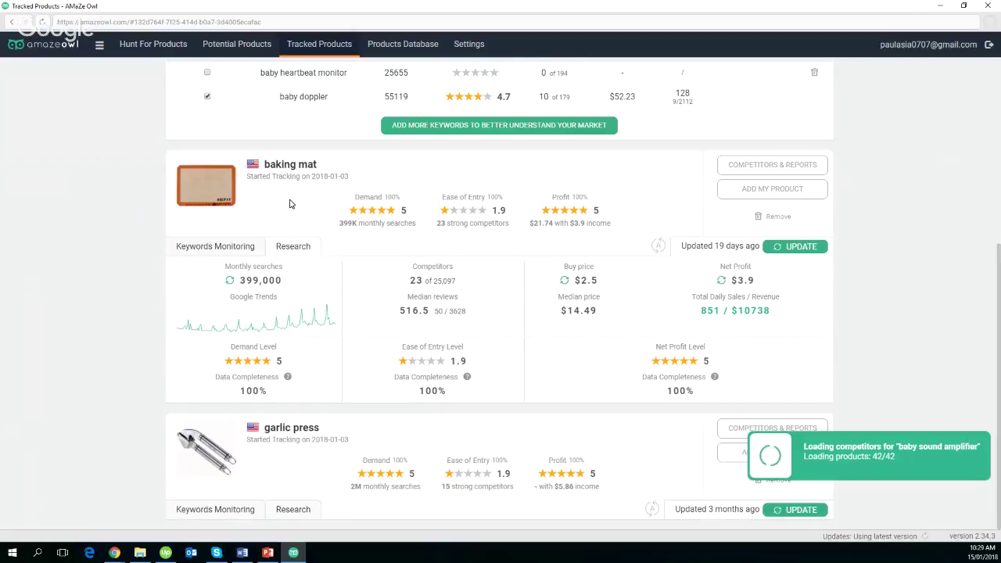
Examine the demand, ease of entry and profit ratings of the baby sound amplifier and baby doppler in the tracked products.
scroll(289, 203, "up", 1)
scroll(287, 203, "up", 3)
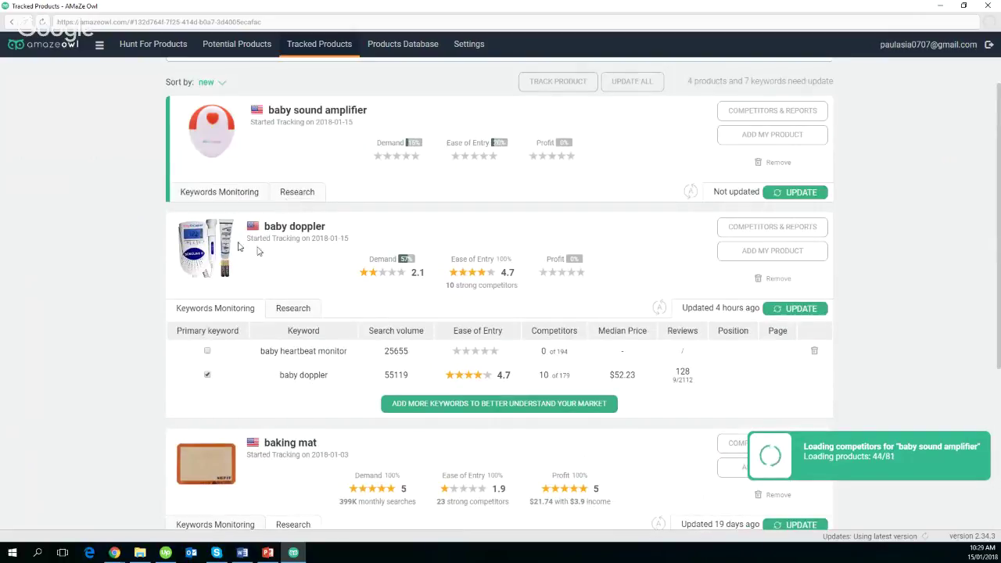
left_click(758, 229)
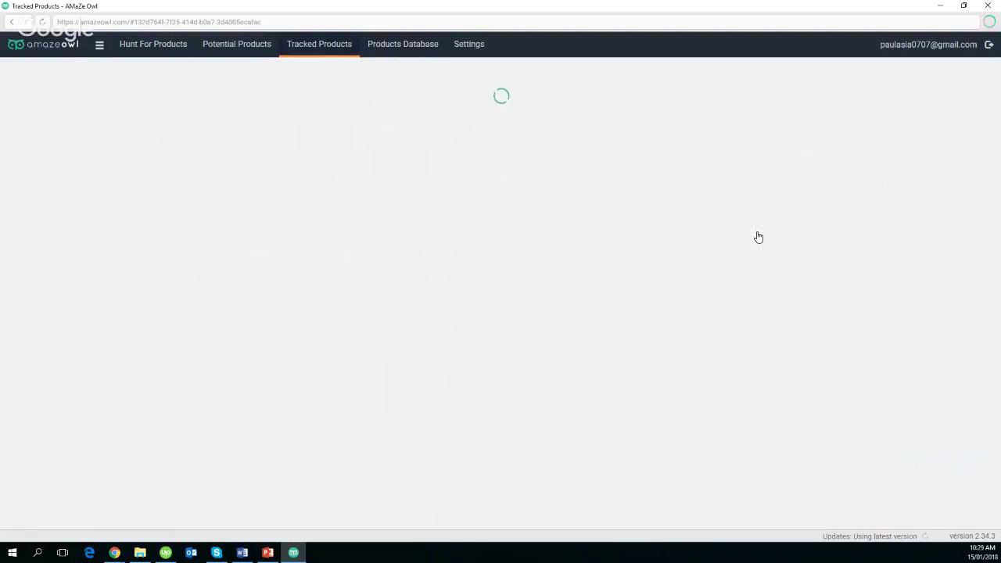
scroll(760, 233, "down", 1)
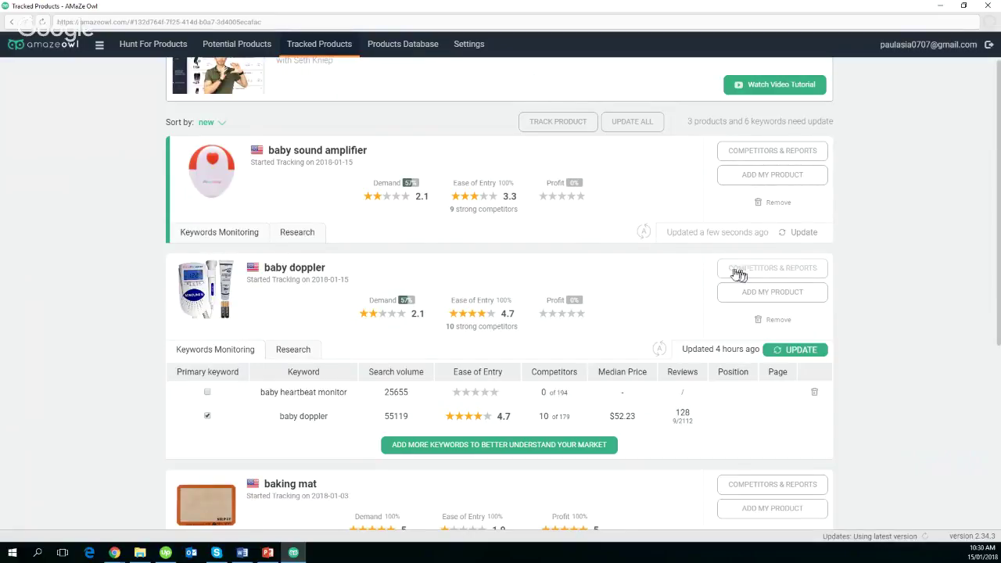
left_click_drag(446, 332, 459, 326)
left_click(450, 327)
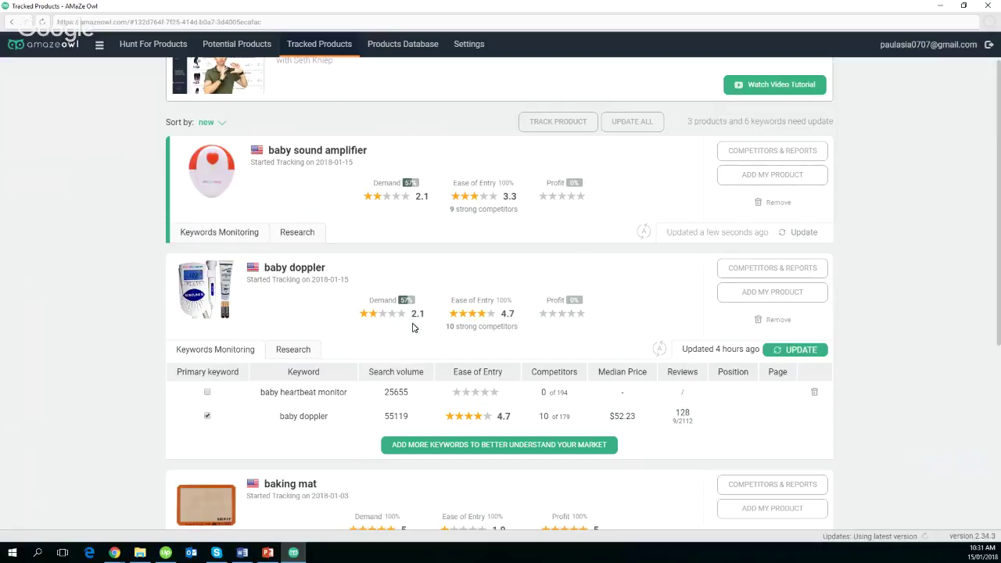
scroll(414, 328, "down", 1)
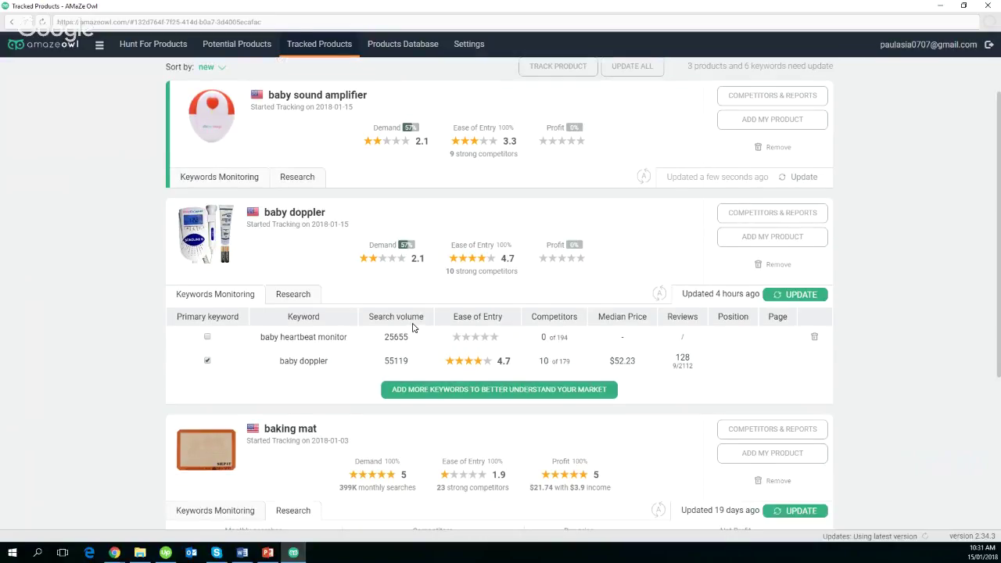
mouse_move(405, 248)
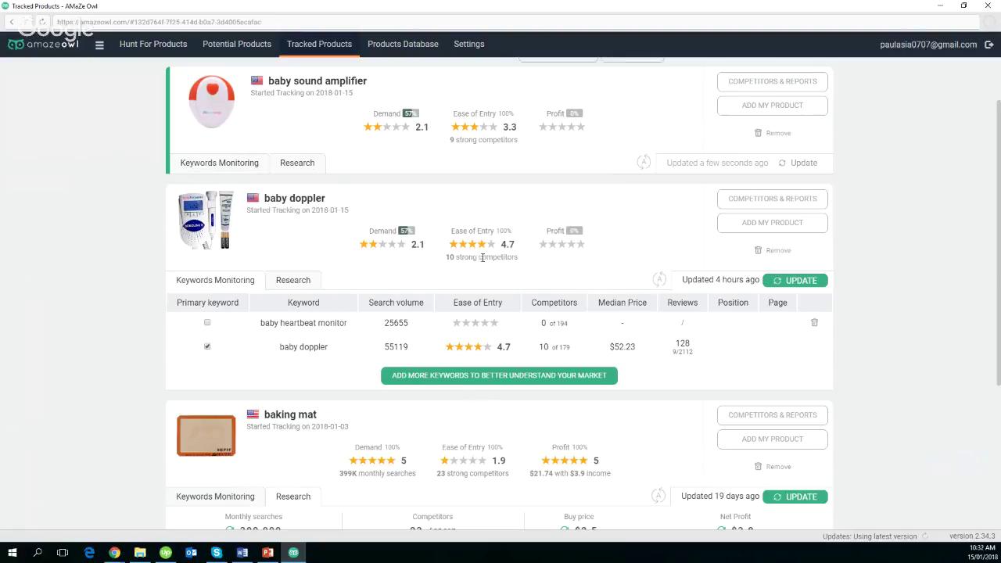
mouse_move(478, 247)
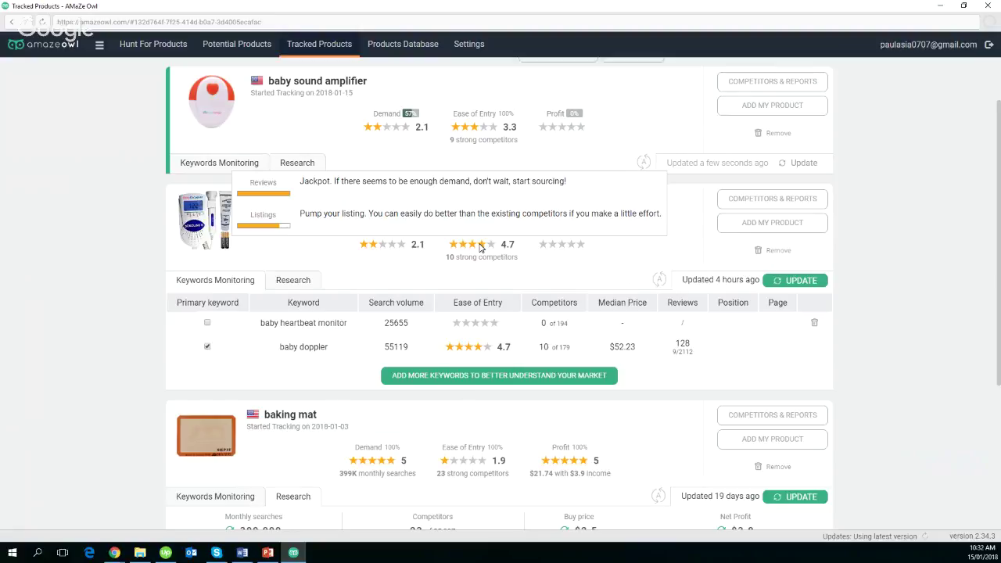
mouse_move(562, 248)
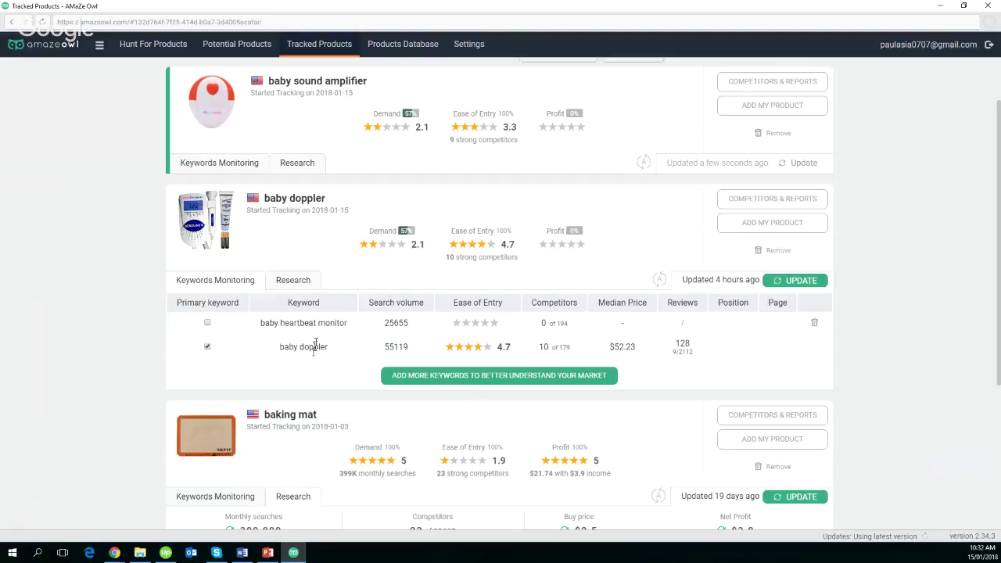
Show the baby doppler's research data and save its MerchantWords monthly search volume of 88600.
left_click(292, 282)
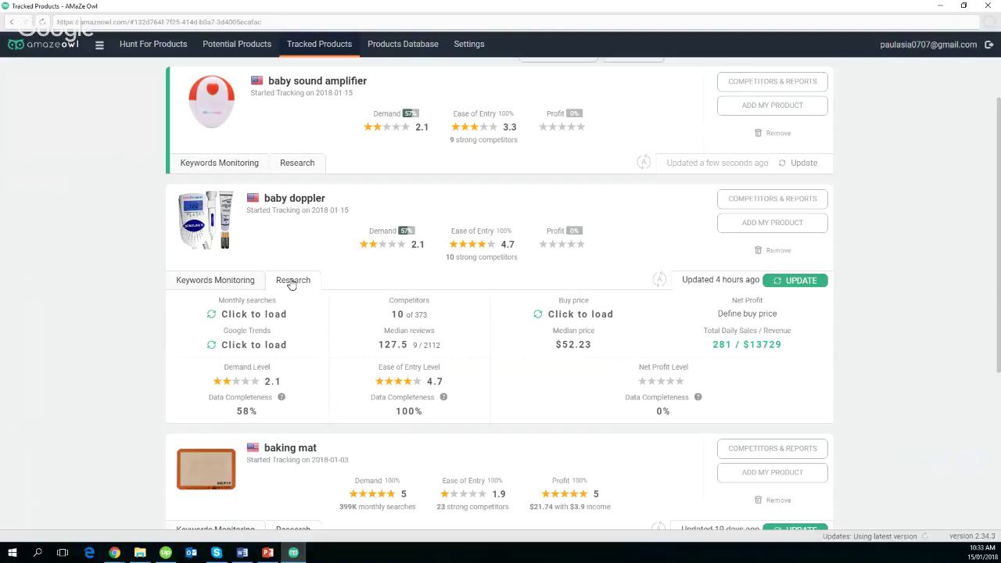
scroll(291, 284, "down", 1)
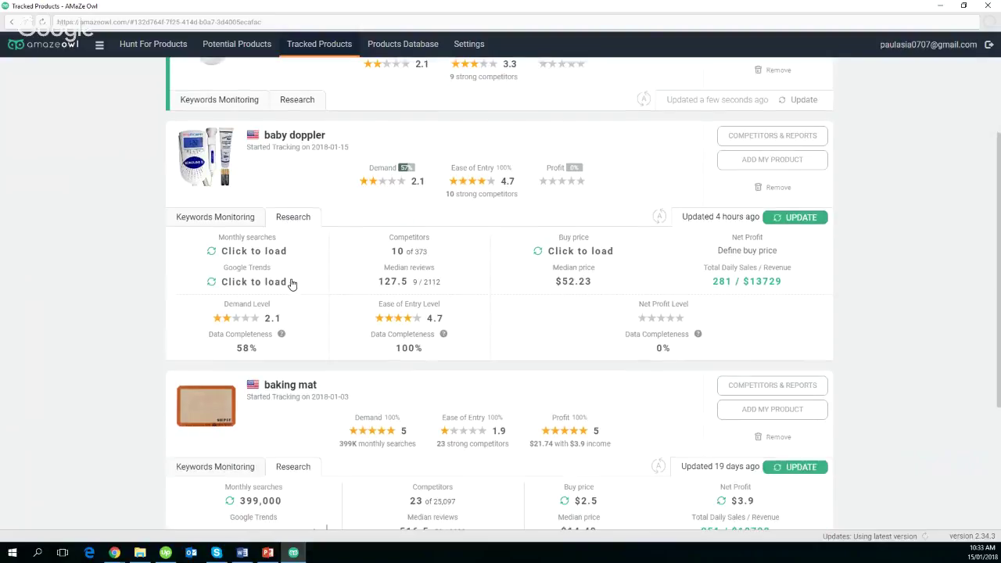
scroll(292, 285, "down", 1)
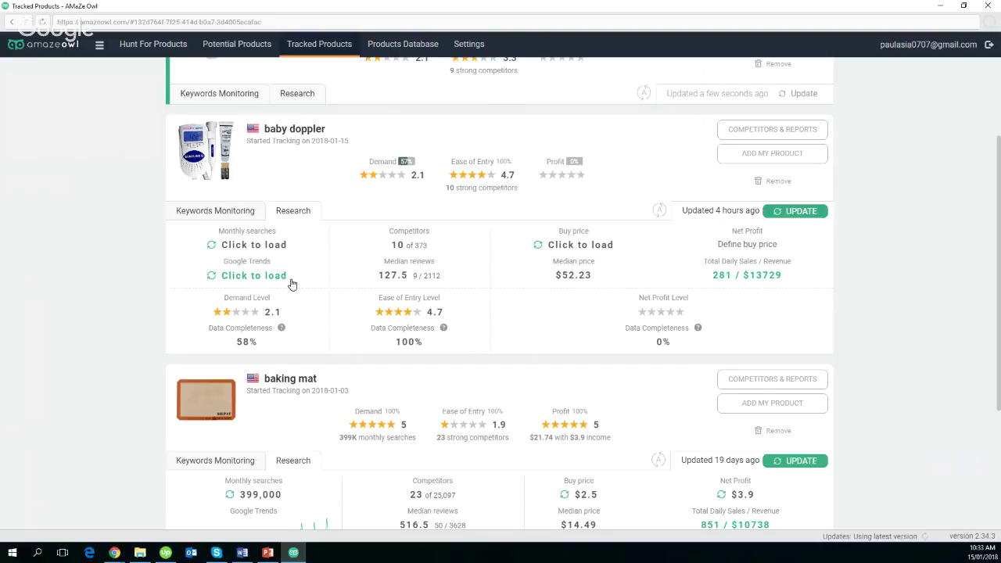
left_click(231, 249)
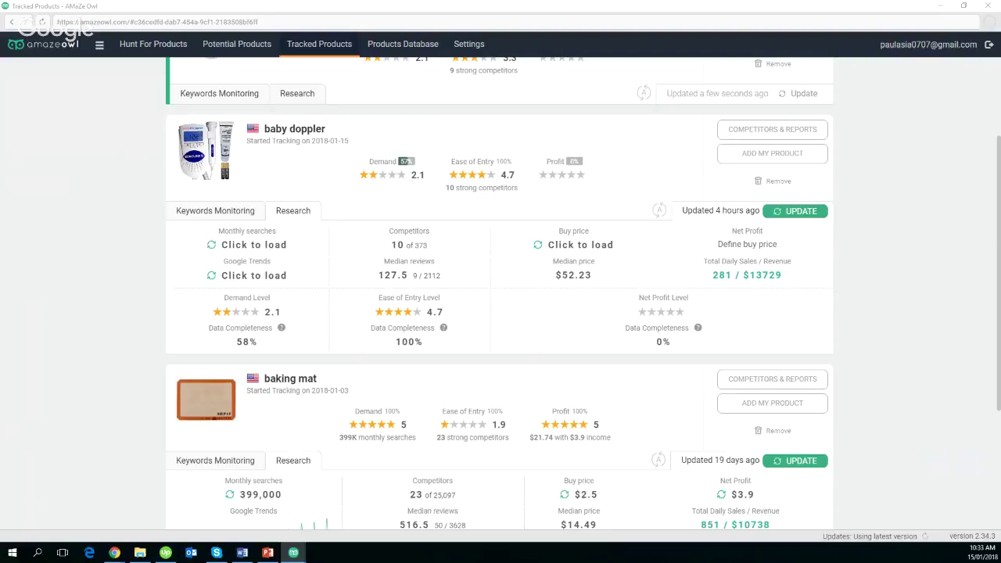
left_click_drag(268, 194, 509, 7)
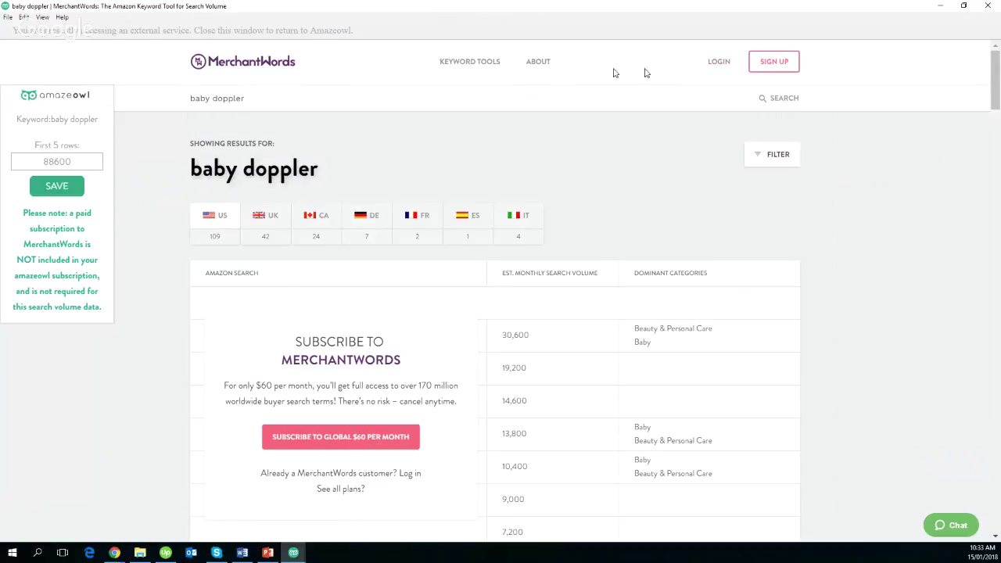
left_click(60, 189)
left_click_drag(297, 8, 2, 188)
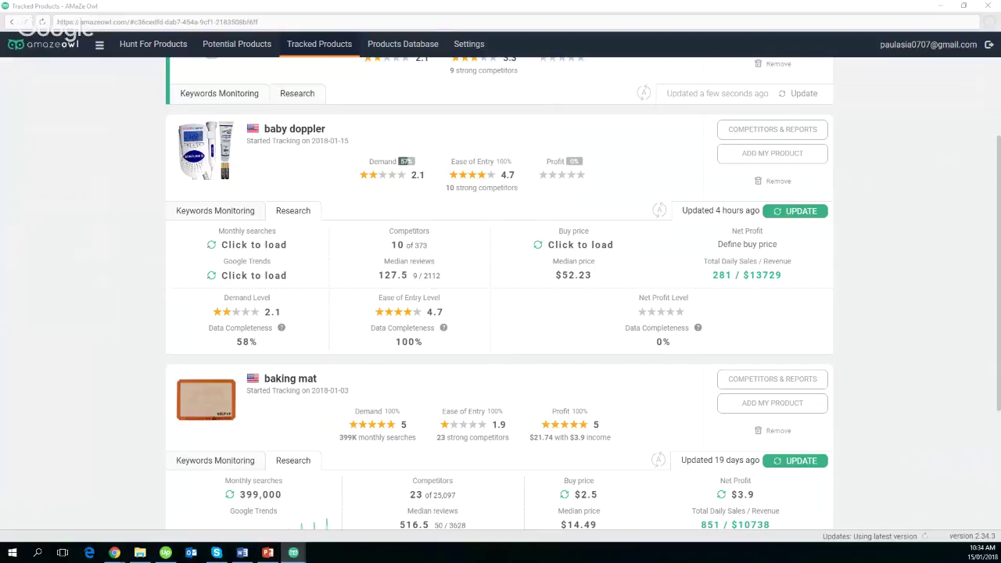
left_click_drag(0, 137, 406, 1)
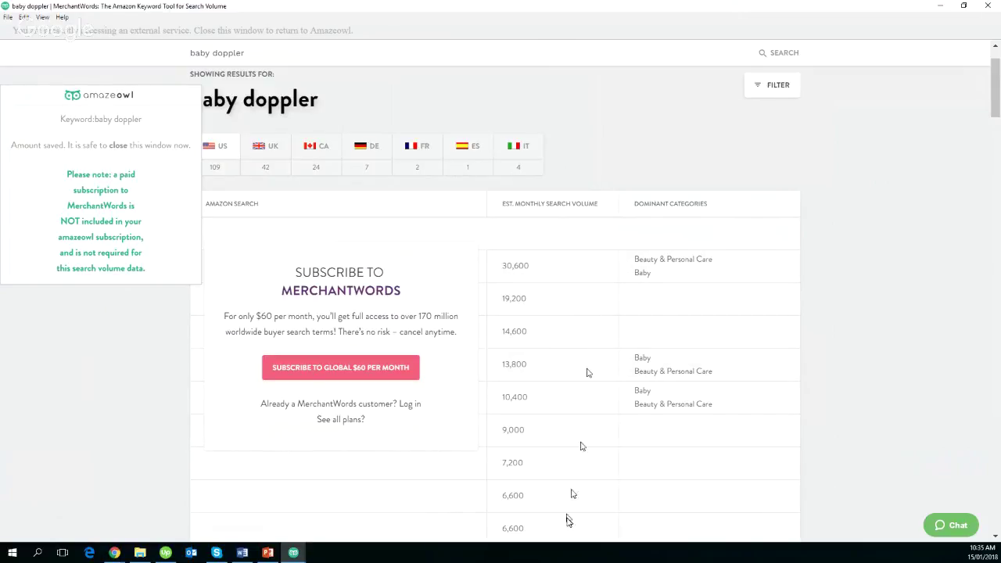
left_click(988, 7)
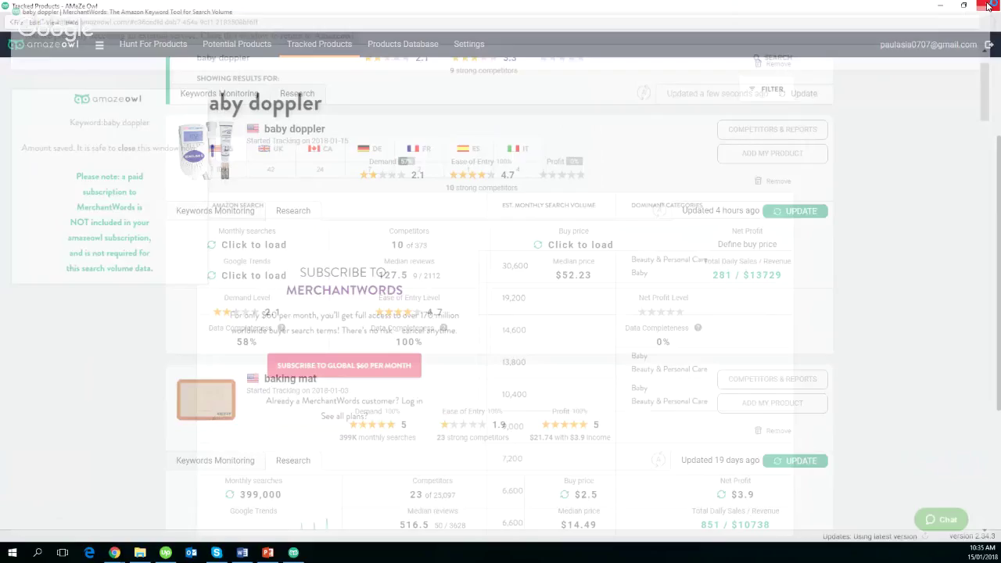
Load the baby doppler's Google Trends chart, review its interest over time, subregions and related queries, and return to the tracked products.
scroll(204, 243, "down", 1)
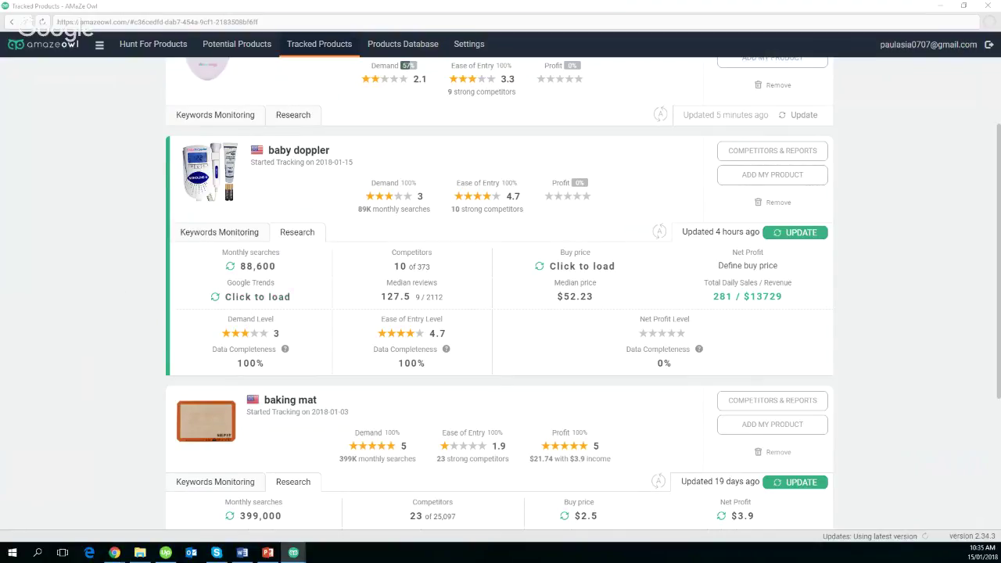
left_click_drag(384, 217, 441, 4)
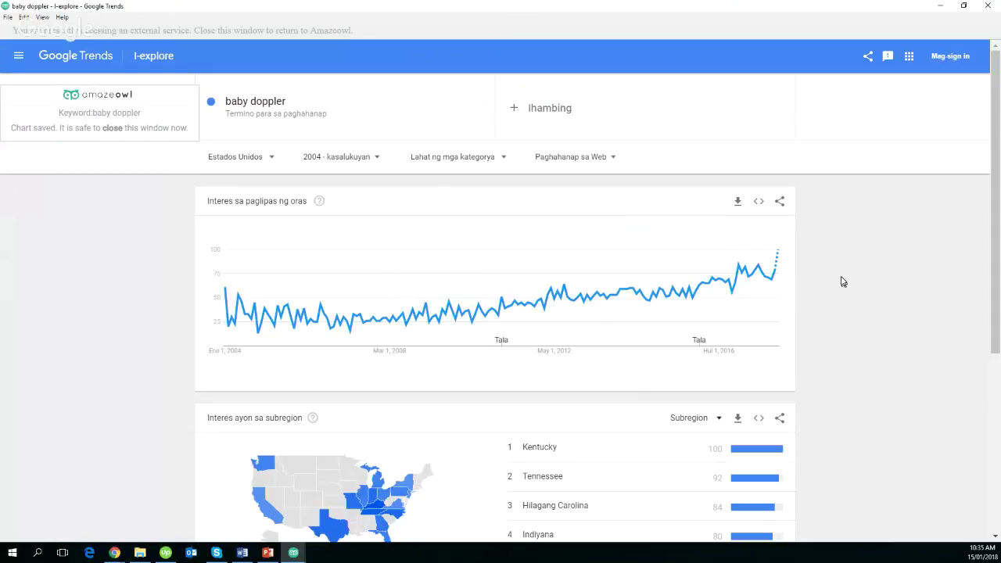
scroll(844, 281, "down", 2)
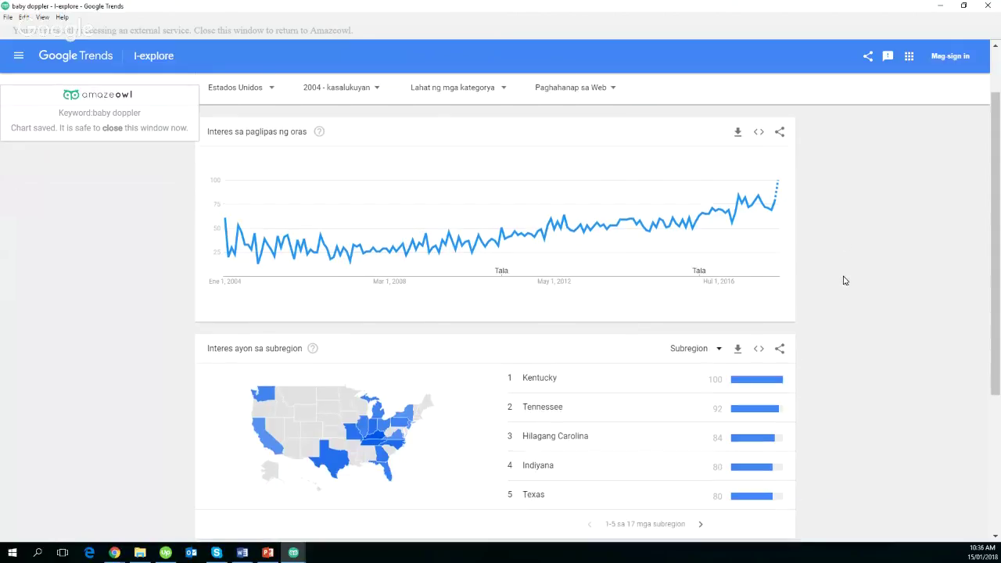
scroll(843, 281, "down", 2)
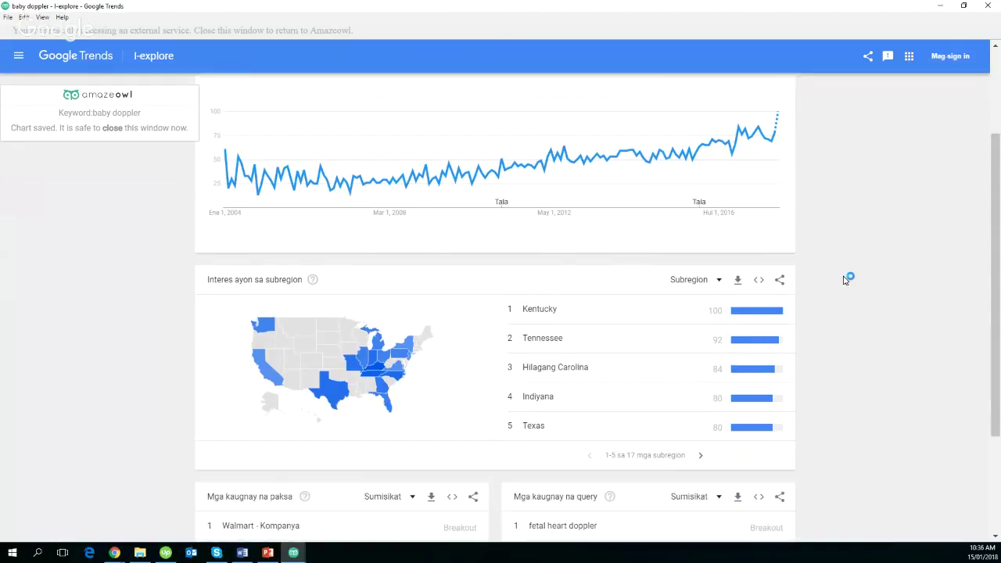
scroll(843, 281, "down", 2)
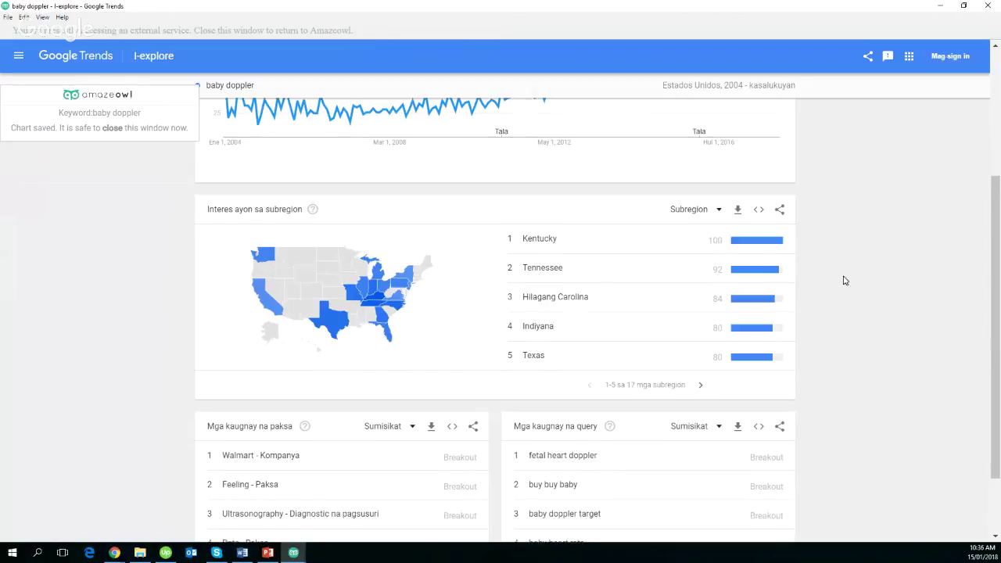
scroll(844, 280, "down", 2)
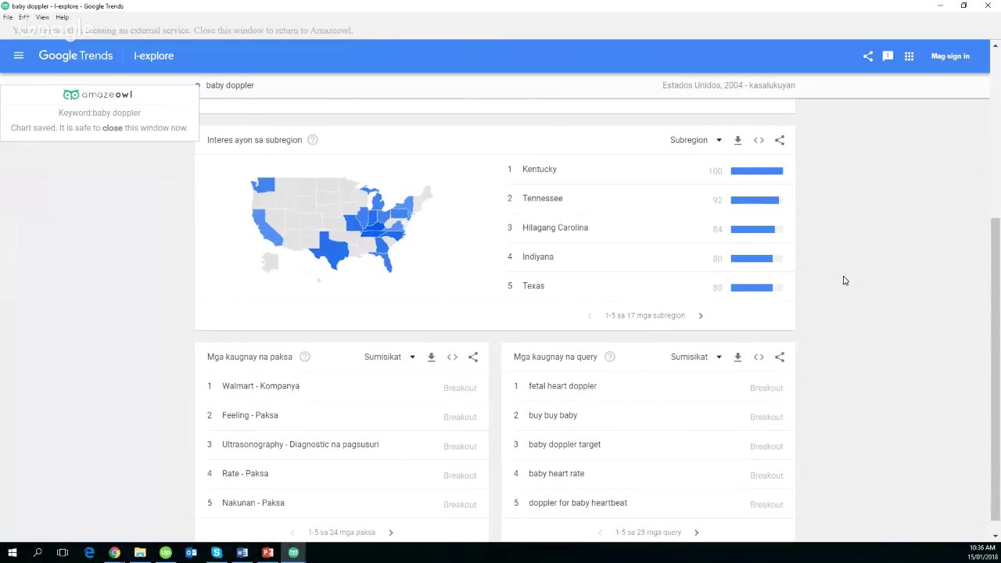
mouse_move(273, 242)
scroll(132, 249, "up", 3)
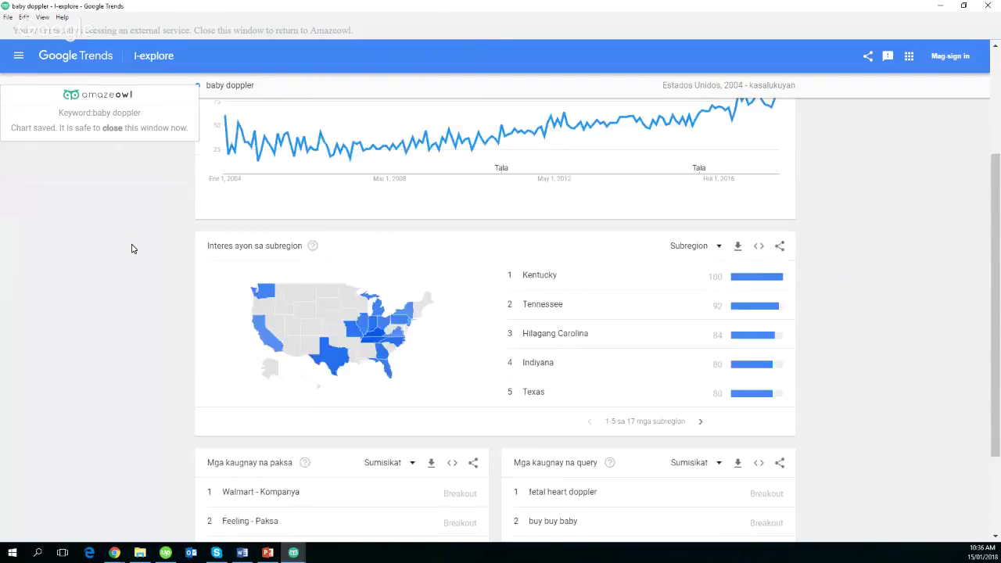
scroll(132, 249, "up", 3)
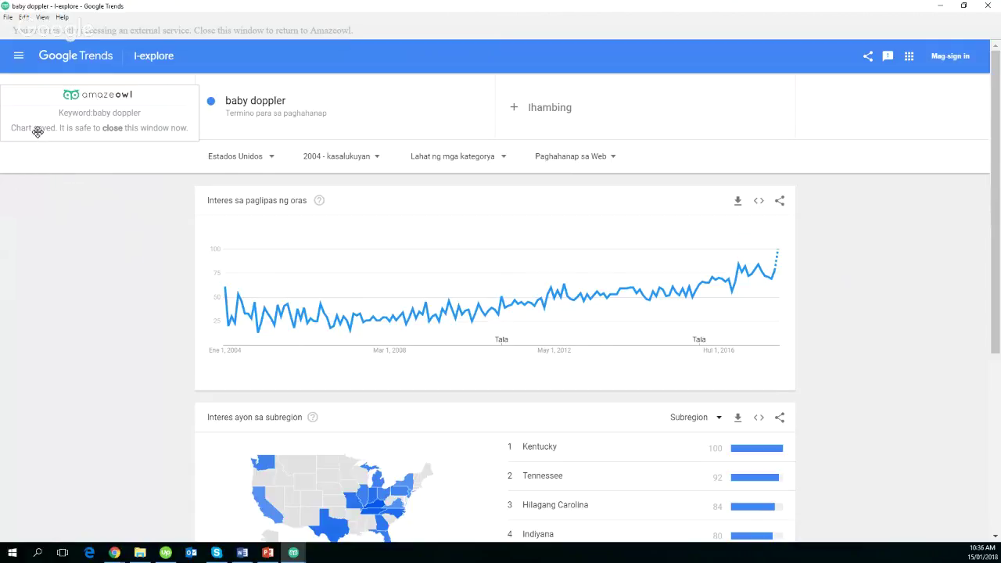
left_click_drag(141, 97, 174, 205)
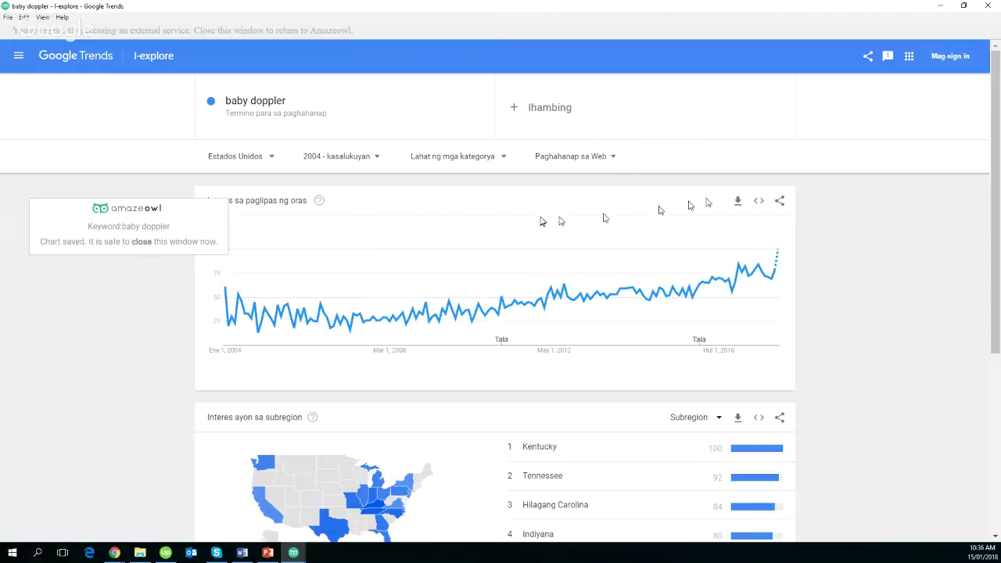
left_click(989, 6)
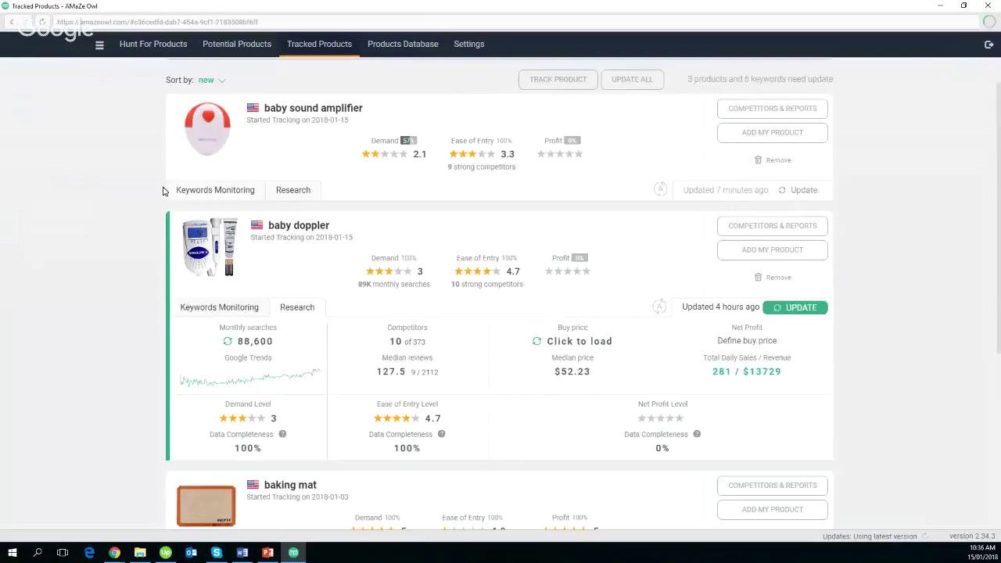
Check the baby doppler's demand and ease of entry levels, and open its buy price lookup on Alibaba.
scroll(164, 263, "down", 1)
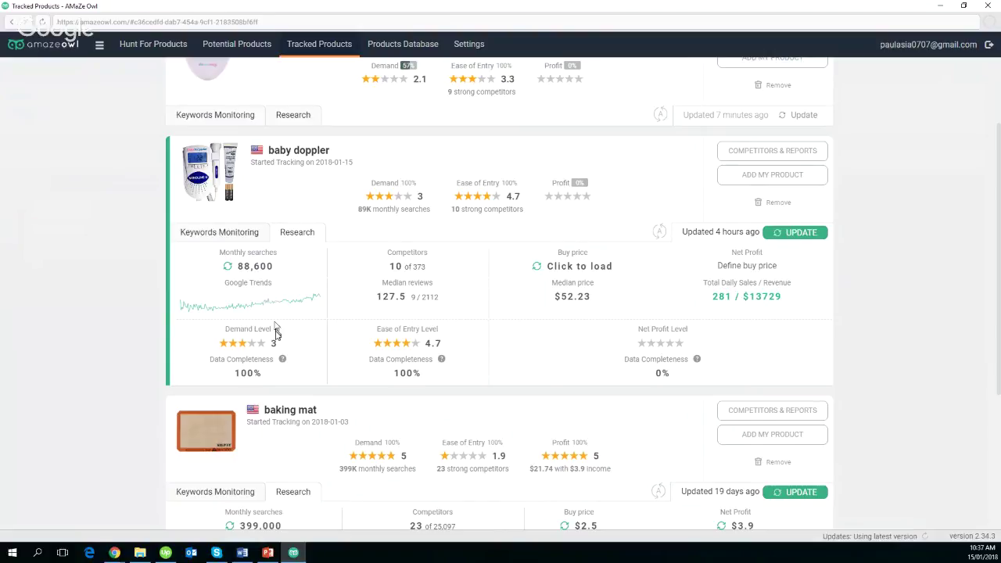
mouse_move(264, 348)
mouse_move(410, 347)
left_click(561, 270)
left_click_drag(8, 205, 581, 4)
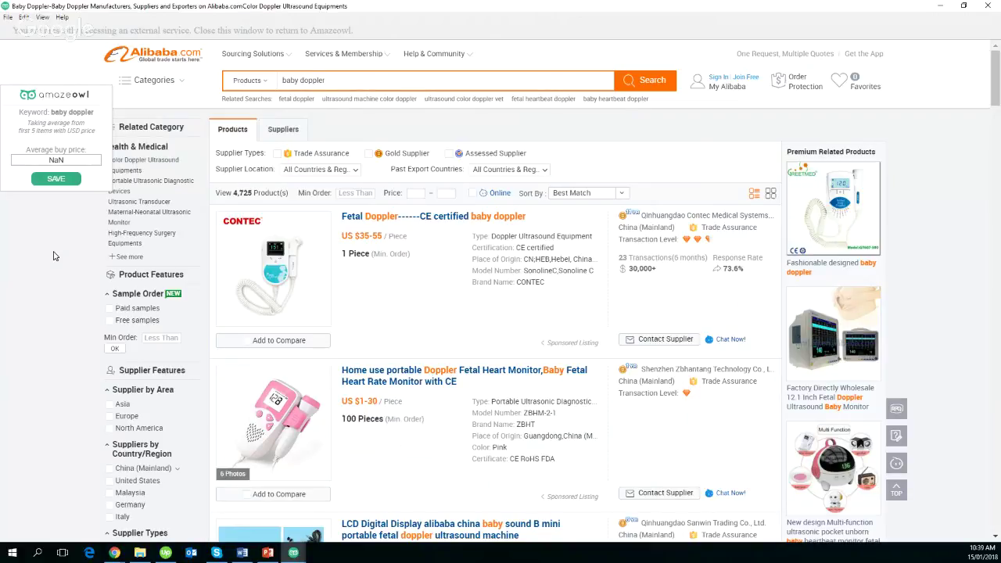
Select the average buy price value for replacement and compare supplier prices and minimum orders across the Alibaba baby doppler listings.
left_click_drag(92, 99, 92, 63)
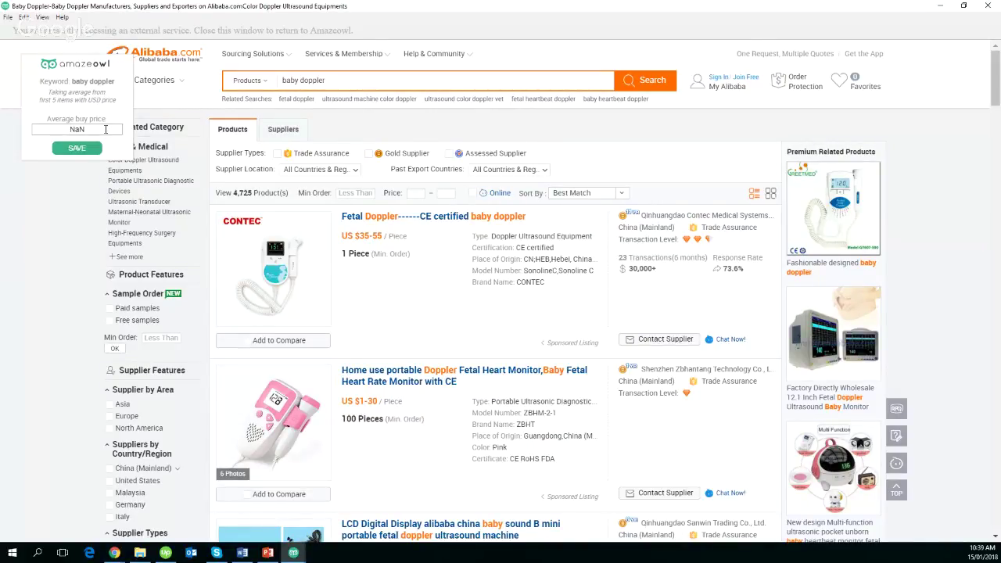
left_click_drag(105, 130, 68, 130)
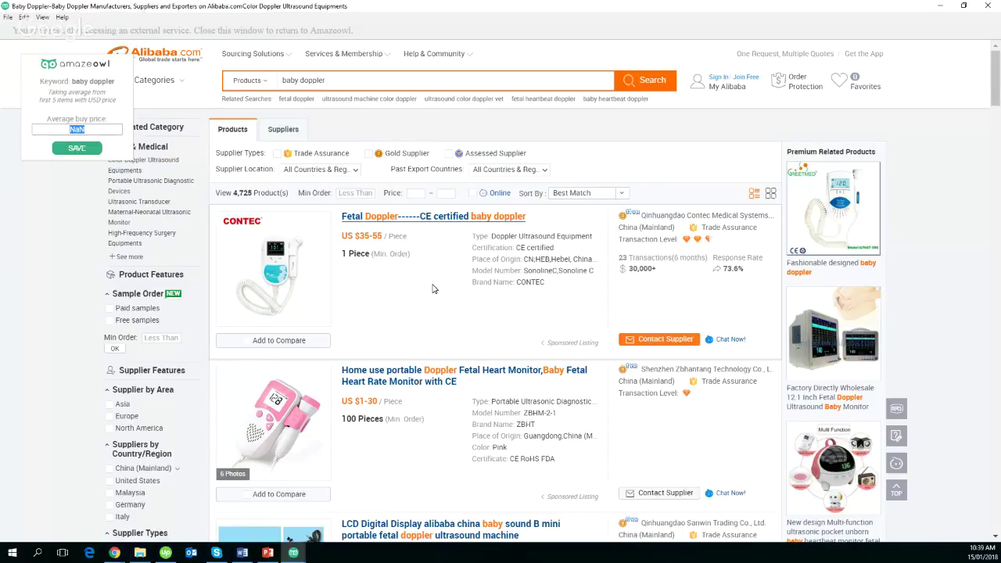
scroll(433, 289, "down", 1)
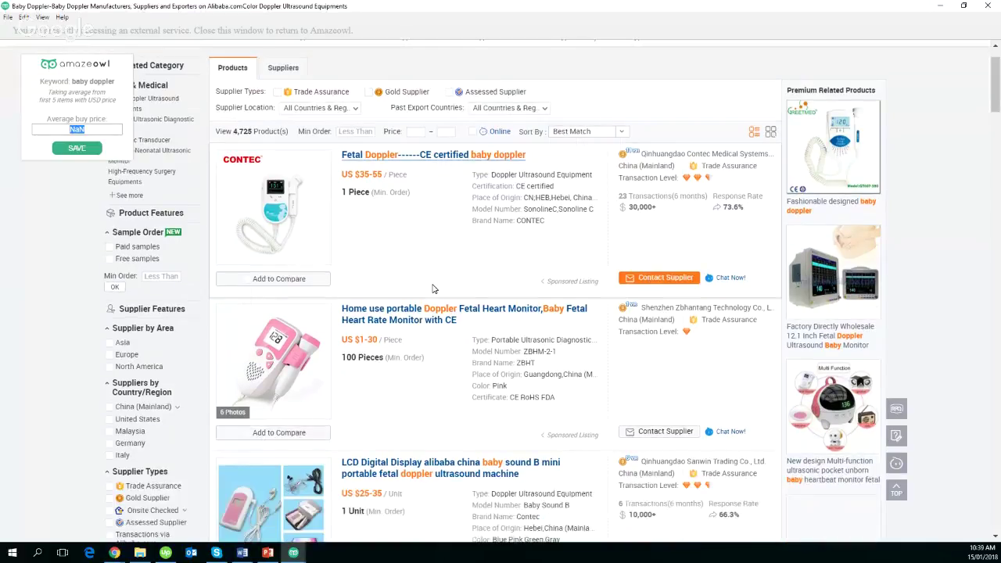
scroll(463, 260, "down", 3)
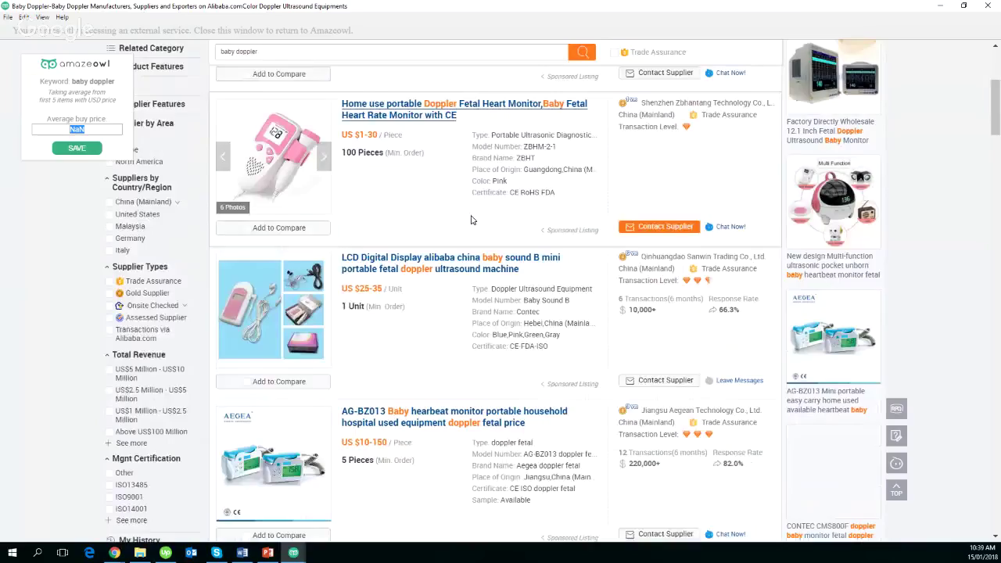
scroll(436, 237, "down", 1)
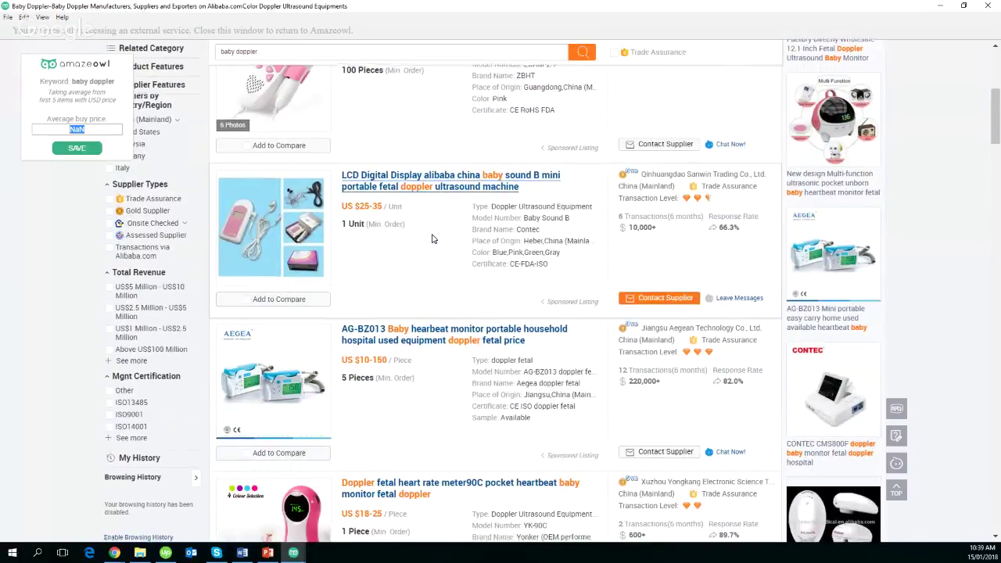
scroll(432, 239, "down", 3)
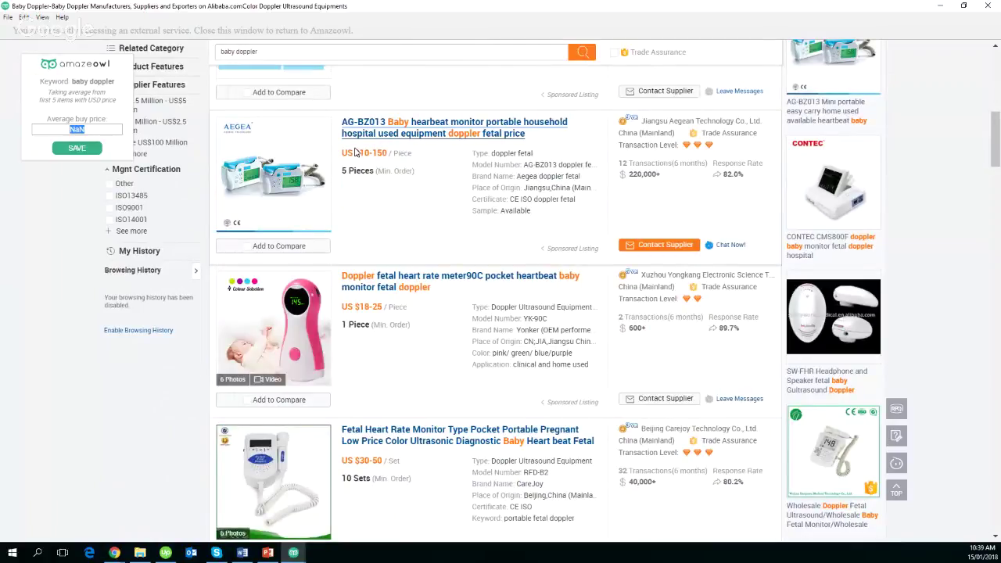
scroll(421, 210, "down", 1)
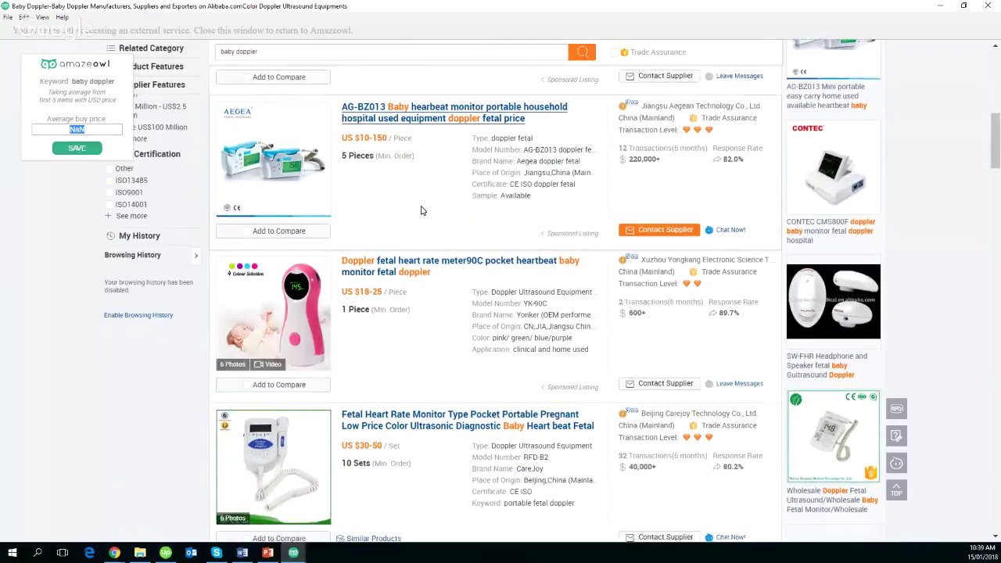
scroll(421, 210, "down", 2)
scroll(415, 231, "down", 1)
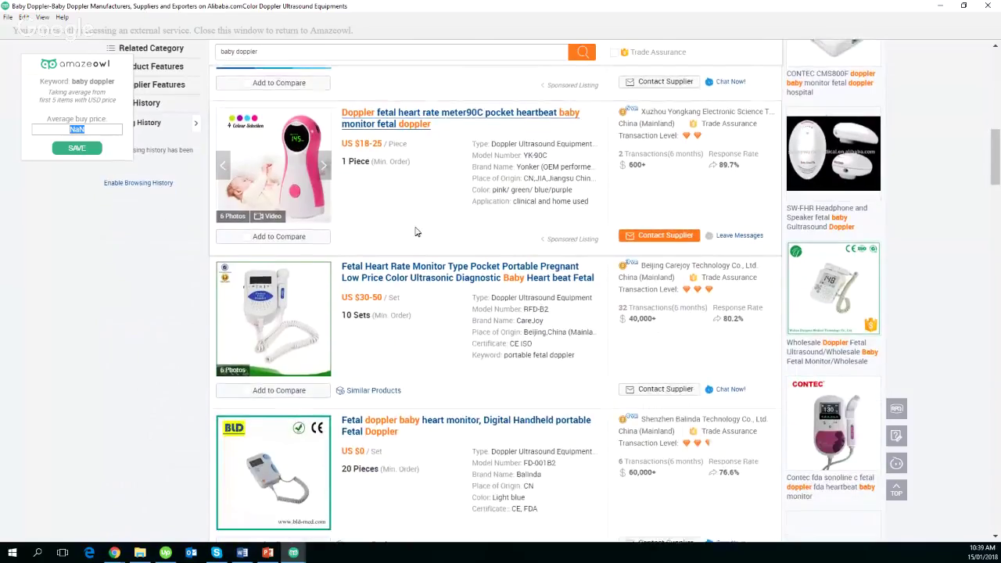
scroll(415, 231, "down", 1)
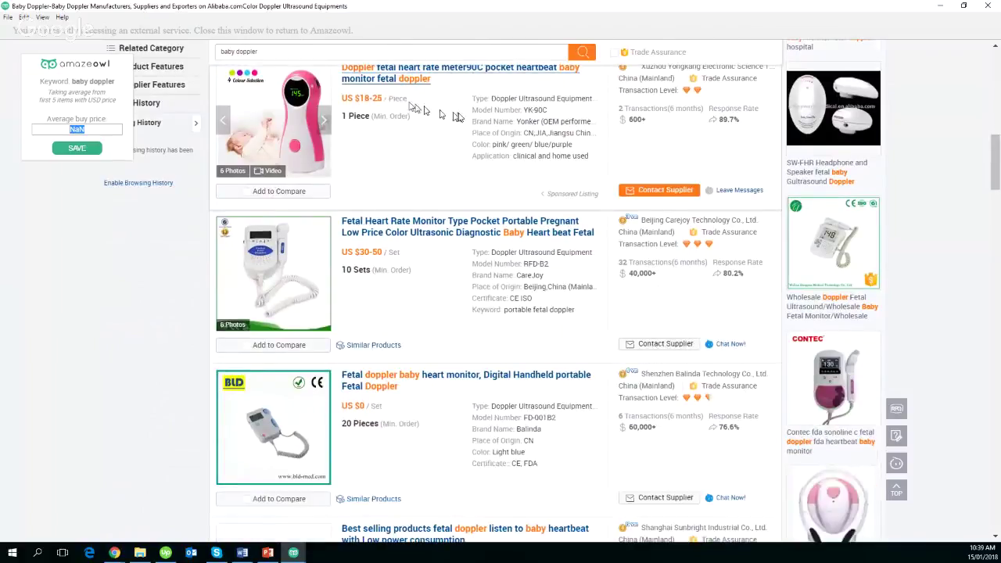
scroll(462, 120, "down", 2)
scroll(464, 122, "down", 2)
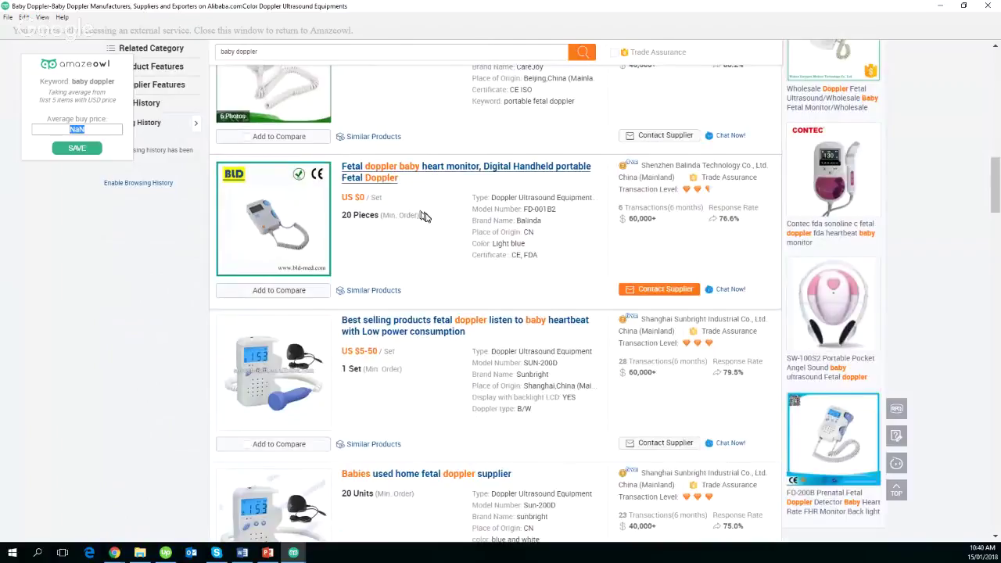
scroll(423, 215, "up", 1)
scroll(426, 220, "up", 1)
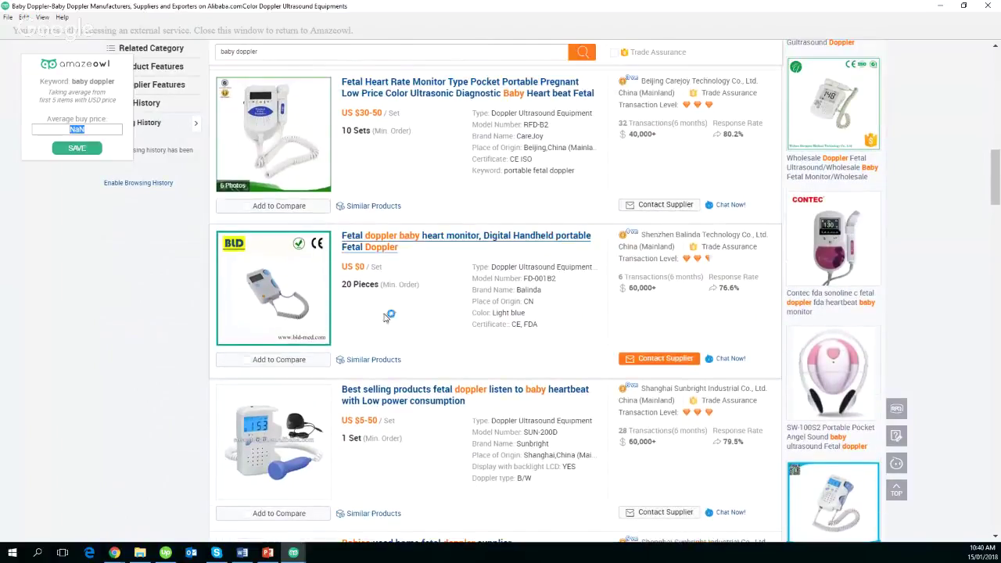
mouse_move(195, 139)
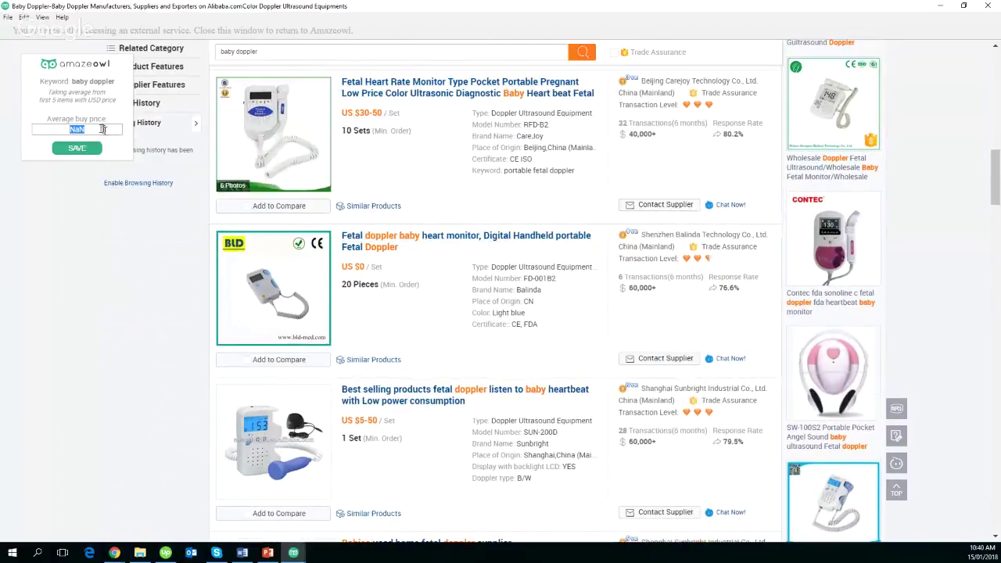
mouse_move(271, 165)
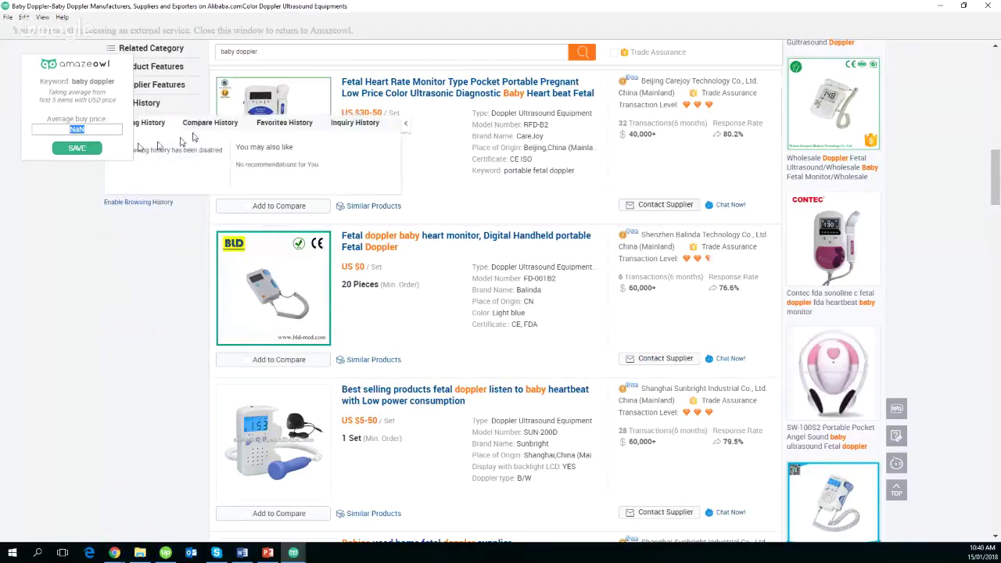
mouse_move(337, 196)
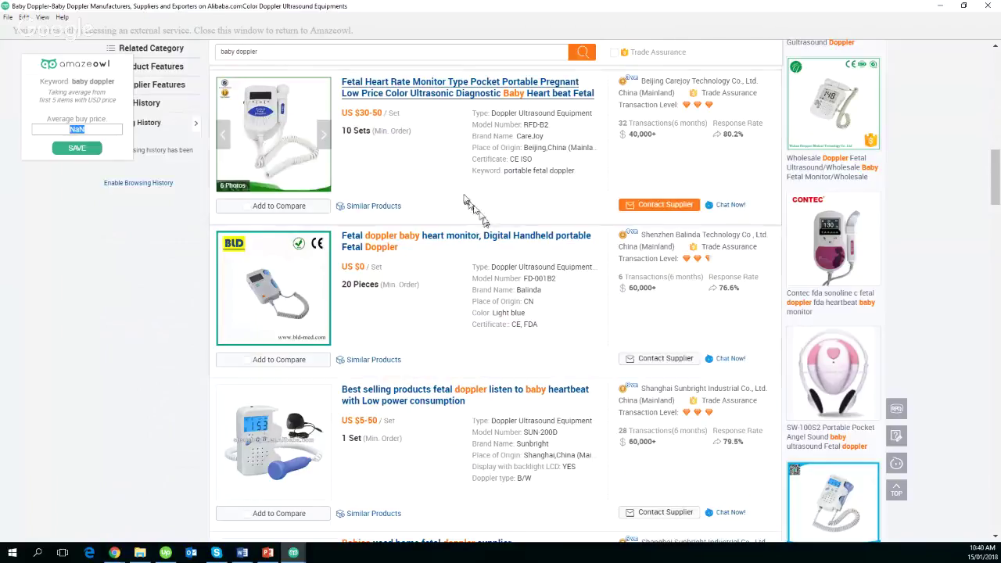
scroll(463, 195, "down", 3)
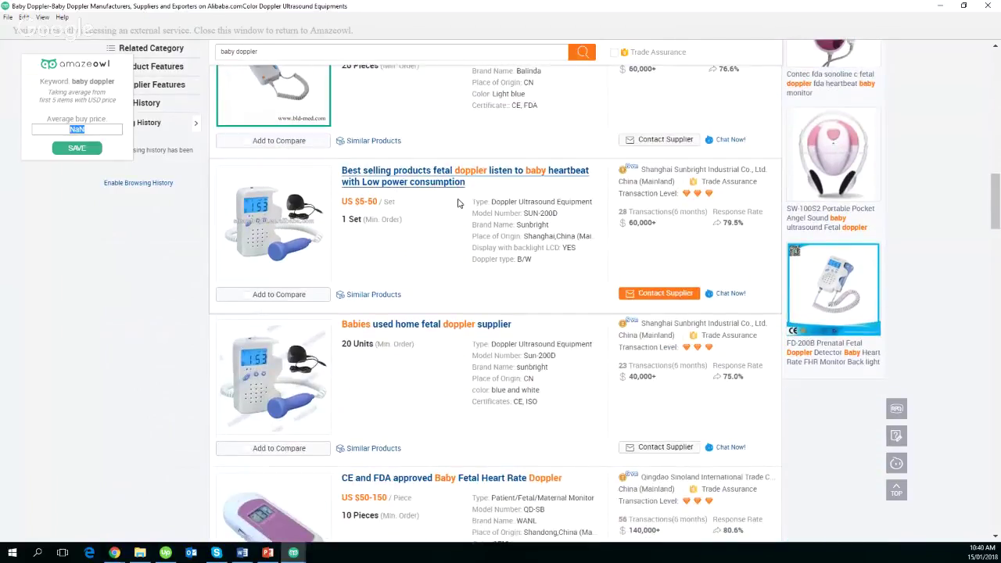
scroll(459, 202, "down", 2)
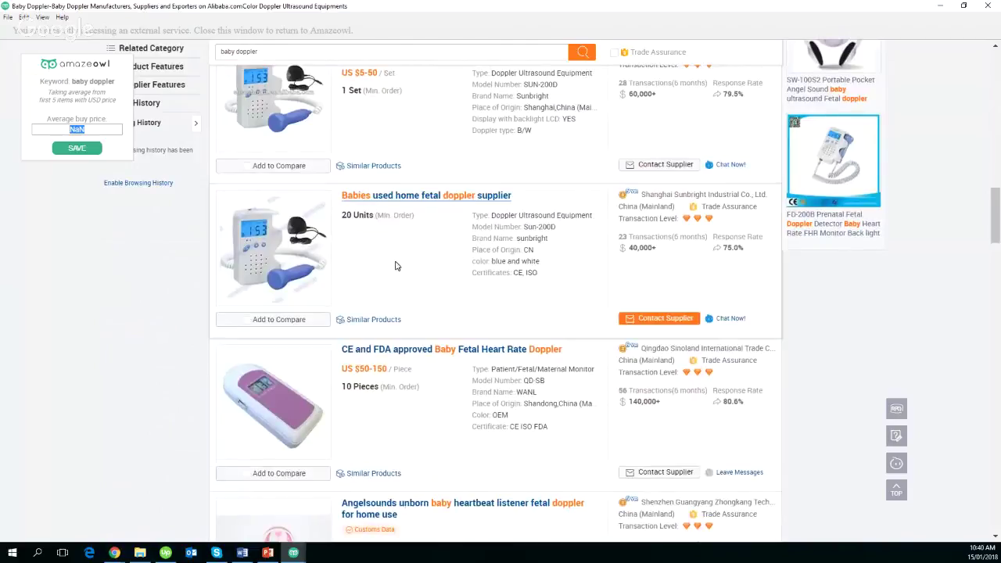
scroll(399, 268, "down", 1)
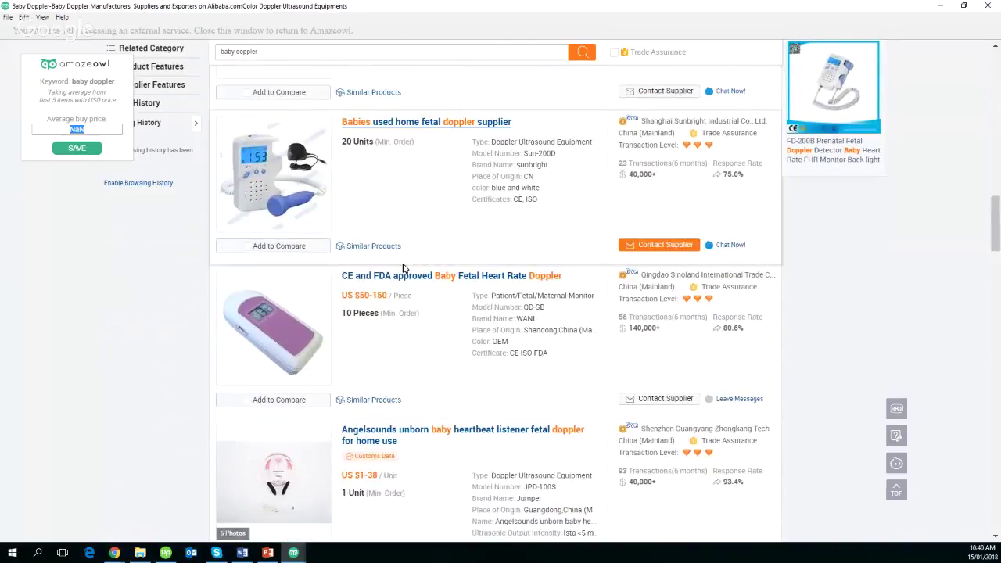
scroll(406, 269, "down", 2)
scroll(413, 272, "down", 2)
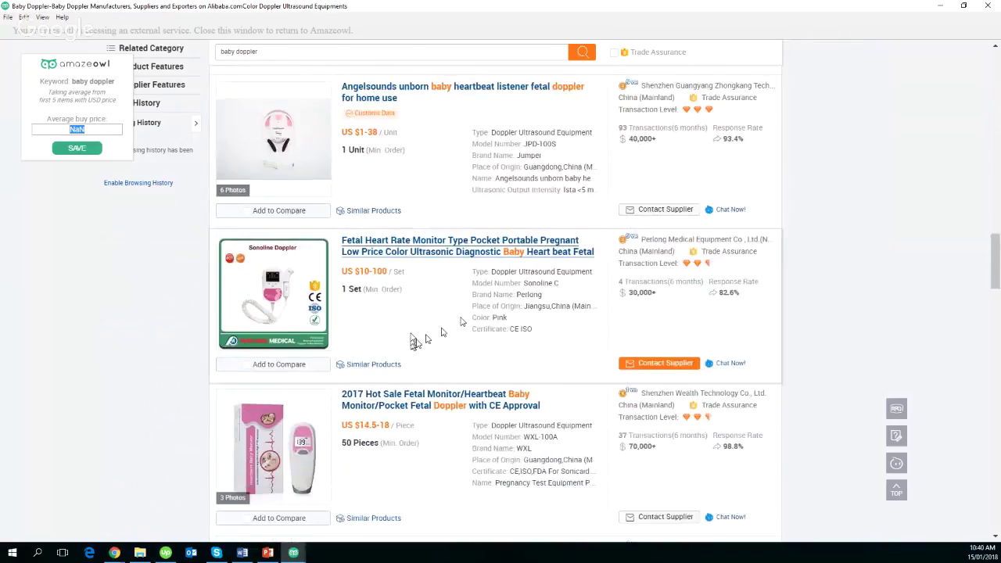
scroll(408, 298, "down", 1)
scroll(426, 317, "down", 1)
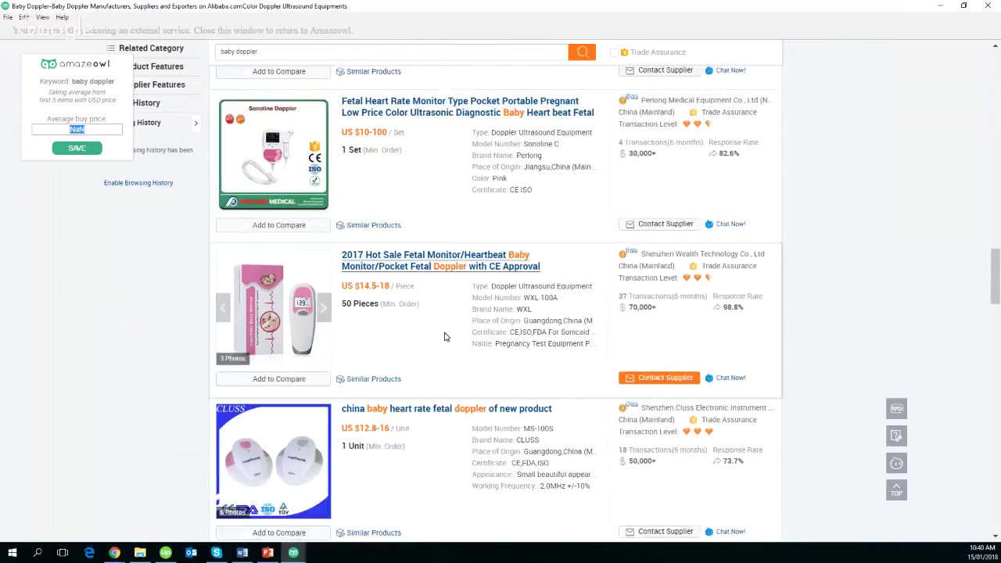
Save an average buy price of 28 for the baby doppler and return to its research data in the tracked products.
scroll(444, 337, "up", 15)
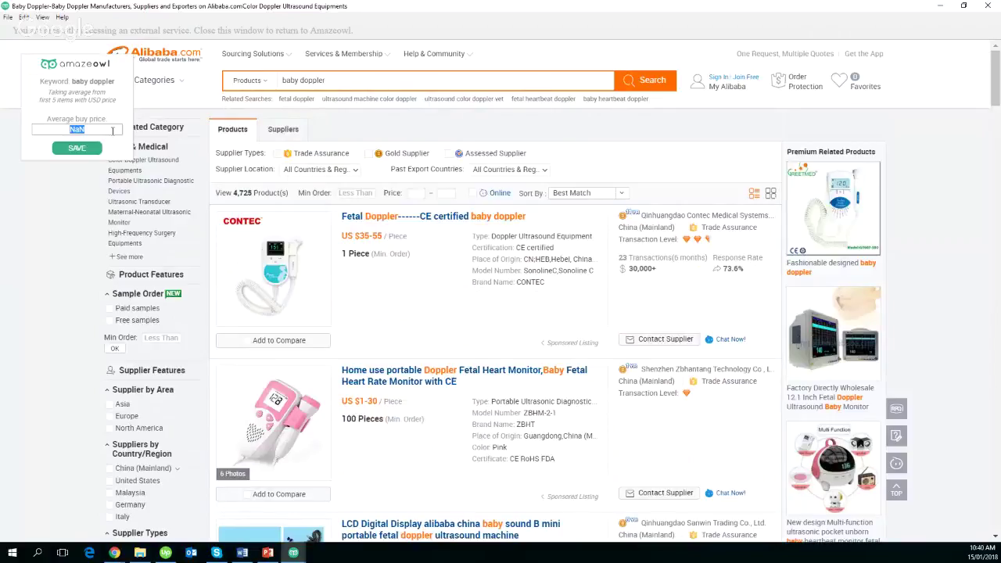
type("28")
left_click(77, 147)
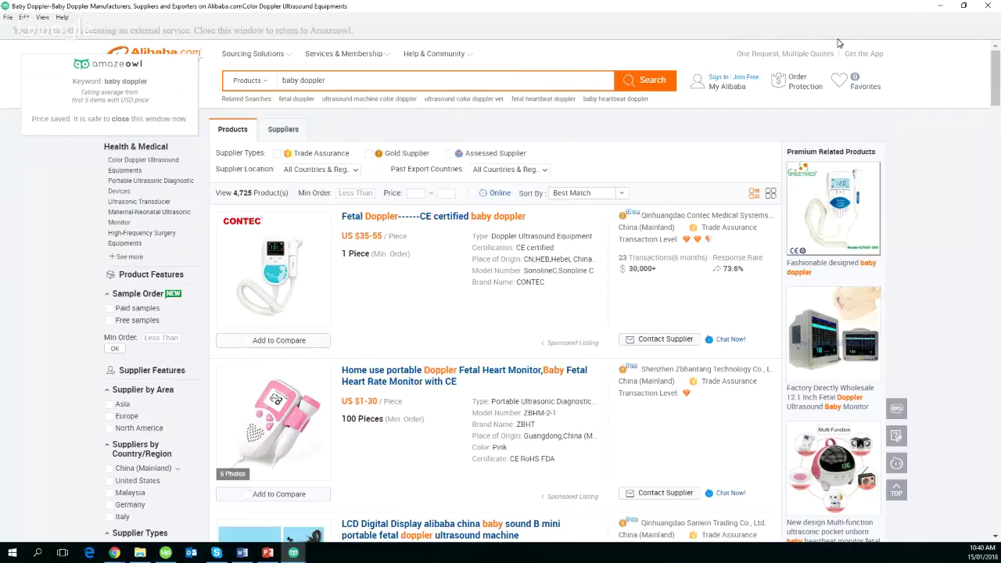
left_click(988, 7)
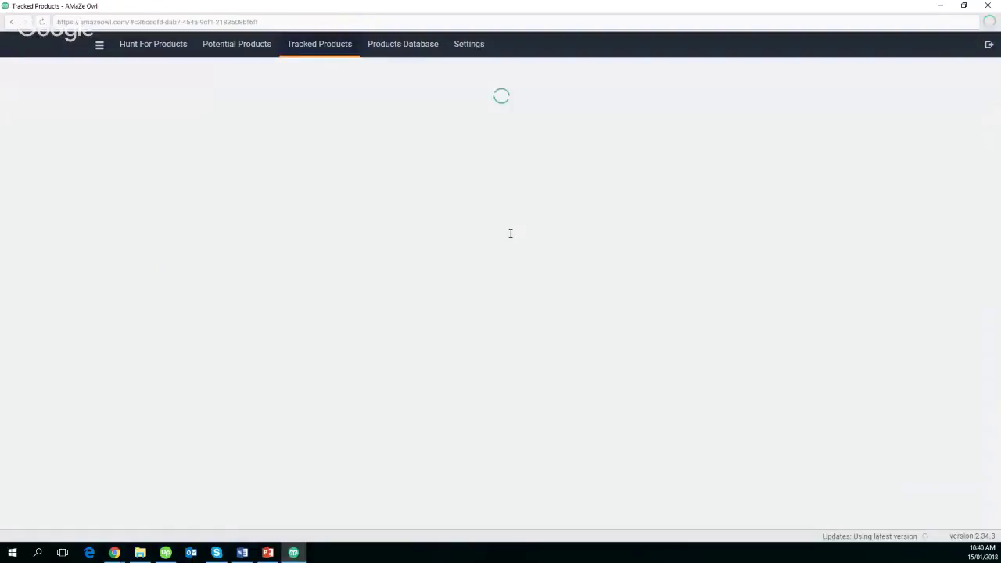
scroll(478, 212, "down", 2)
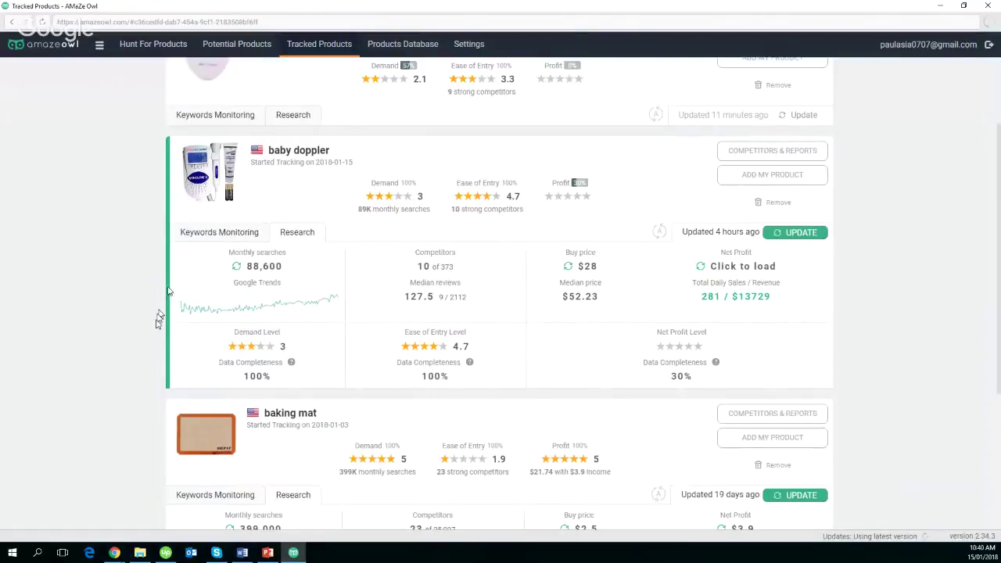
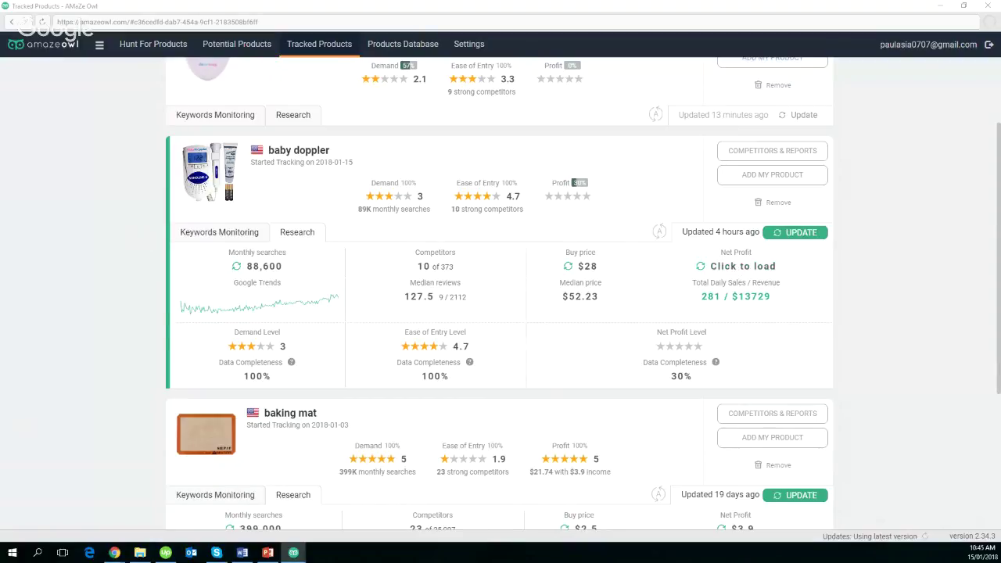
Open the baby doppler's net profit lookup in the Fulfillment by Amazon Revenue Calculator and check the Amazon fulfillment item price.
left_click_drag(347, 198, 512, 4)
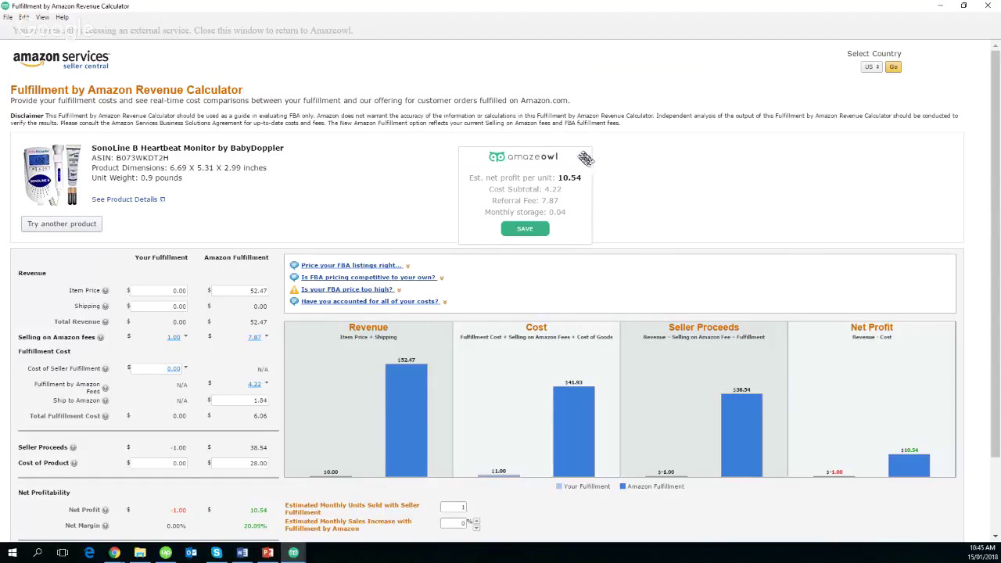
left_click_drag(578, 160, 231, 63)
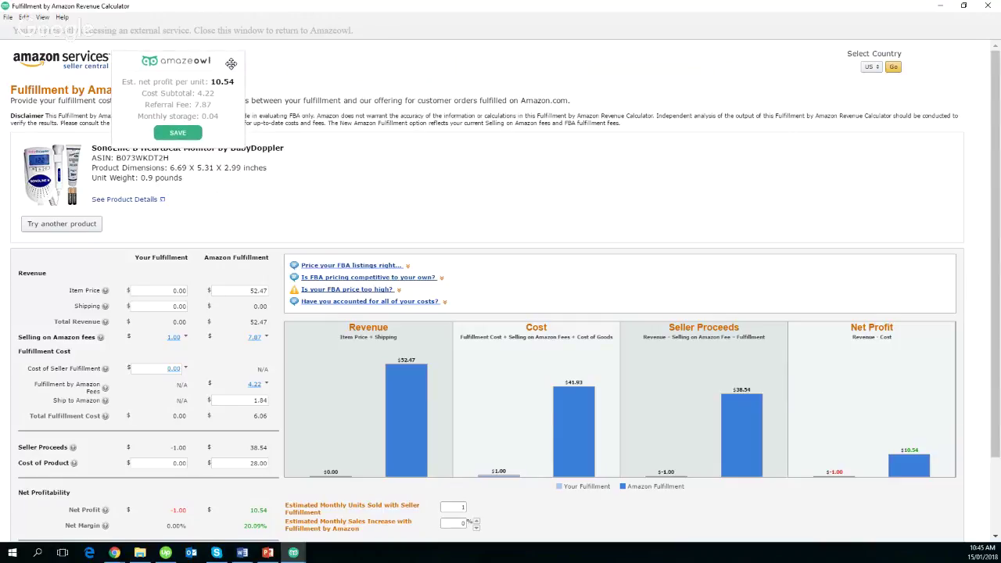
left_click_drag(239, 290, 274, 294)
scroll(274, 294, "down", 1)
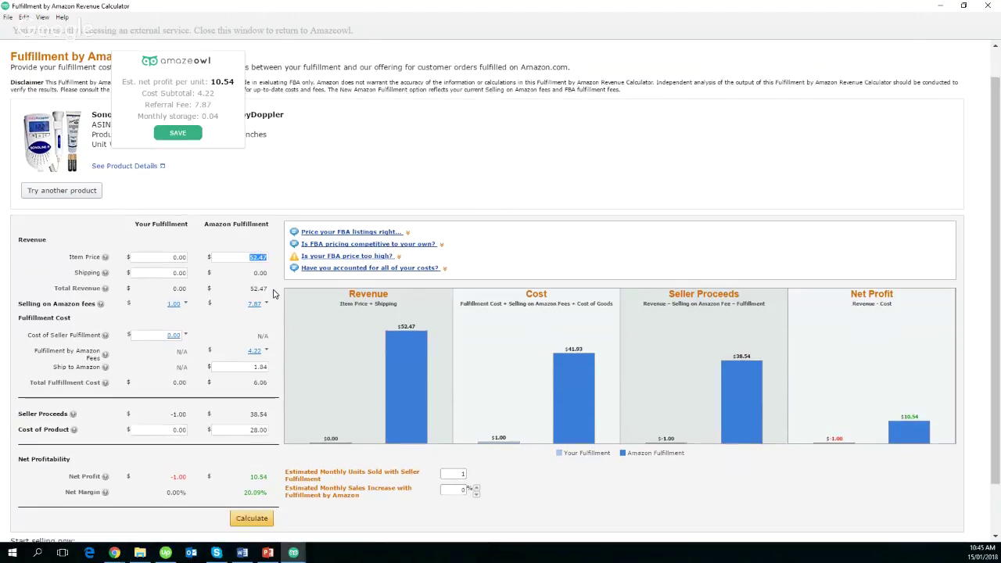
Set the Ship to Amazon cost to 2, recalculate, save the estimated net profit, and return to the tracked products.
scroll(274, 294, "down", 1)
left_click(271, 332)
double_click(271, 332)
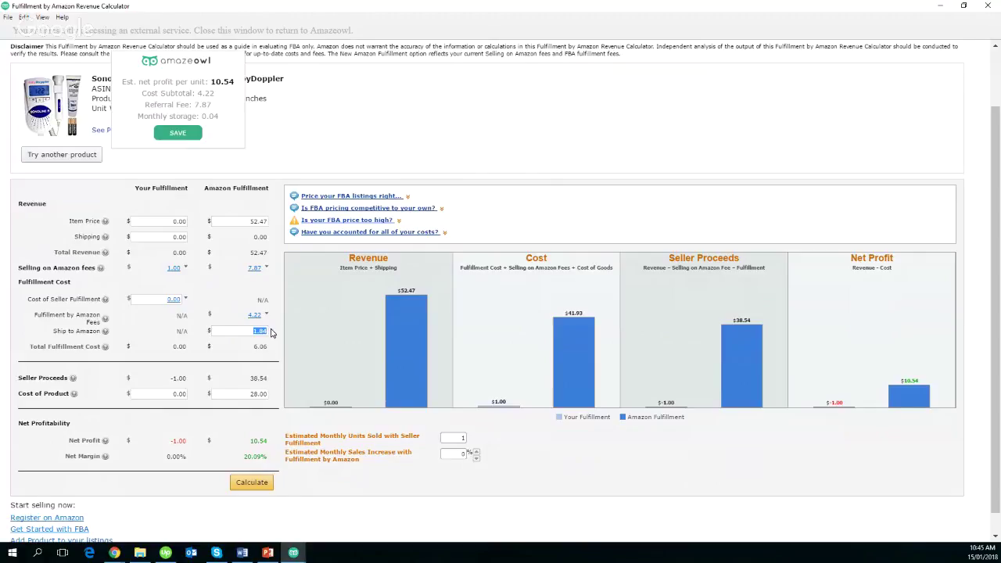
type("2")
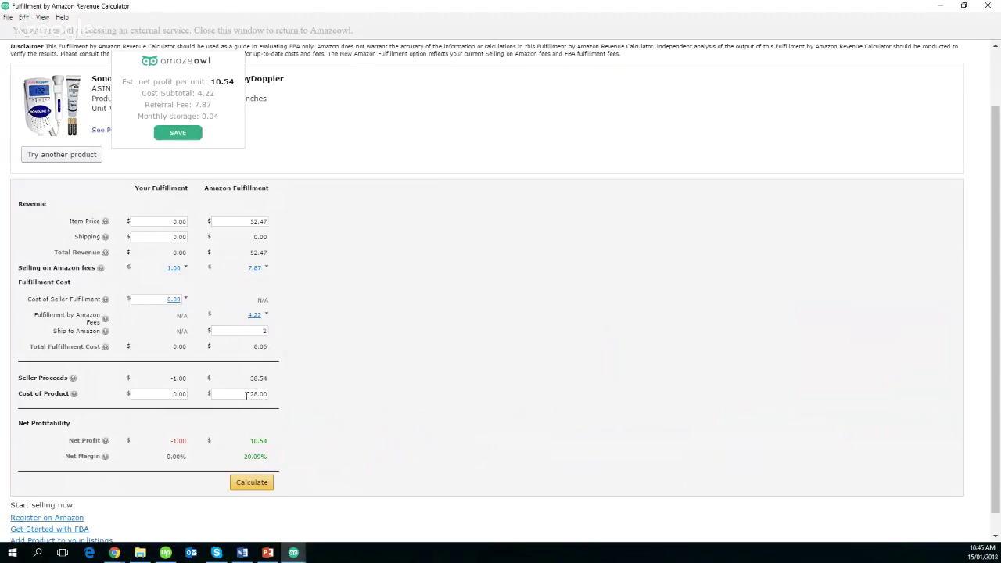
left_click(241, 483)
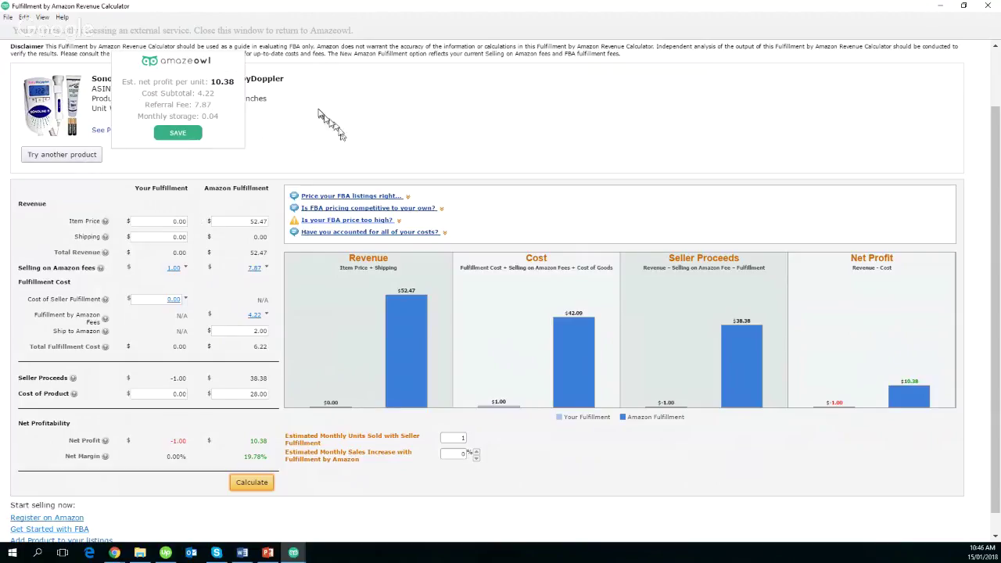
left_click(179, 135)
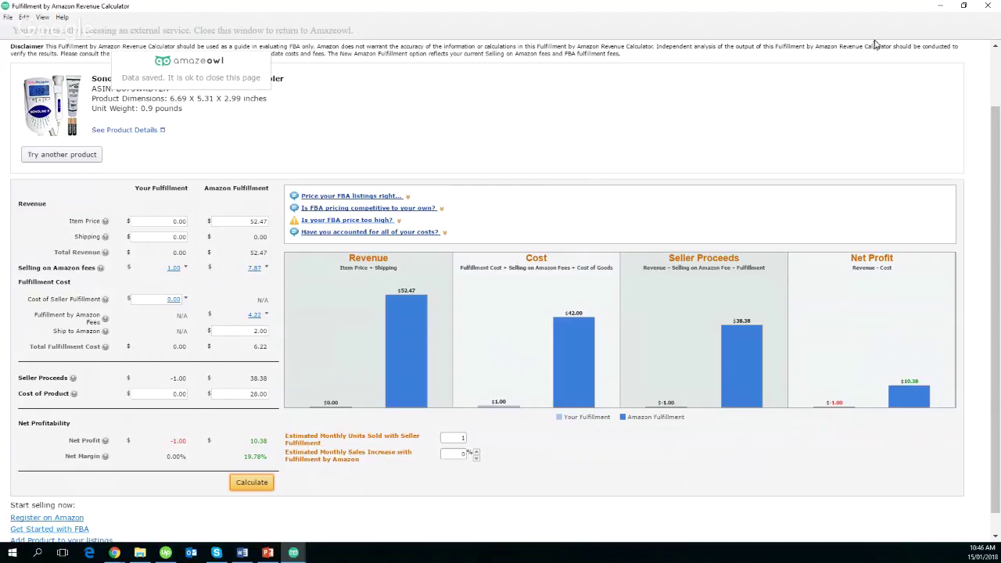
left_click(988, 6)
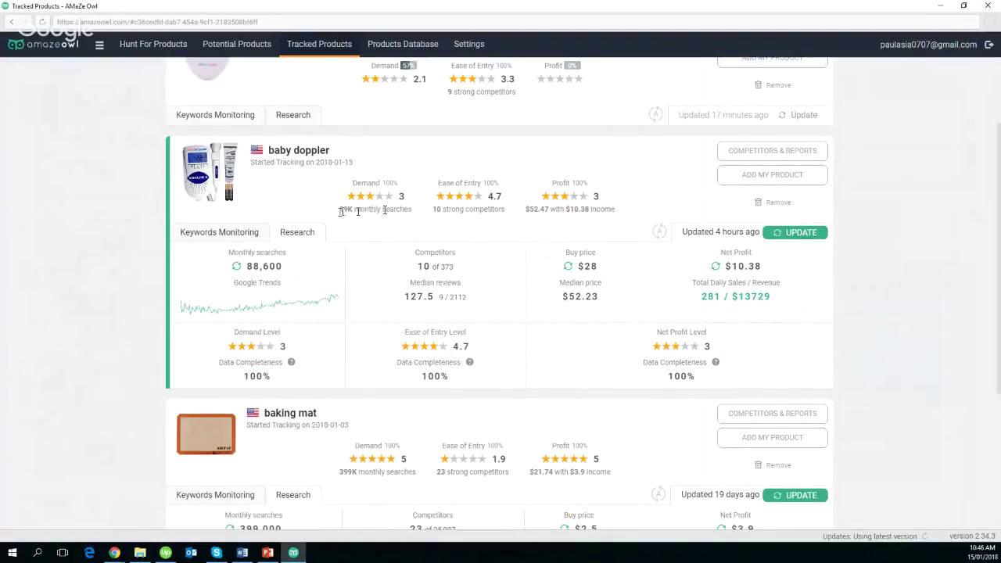
Review the baby doppler's monitored keywords, then its research data, including the total daily sales and revenue explanation.
left_click(229, 234)
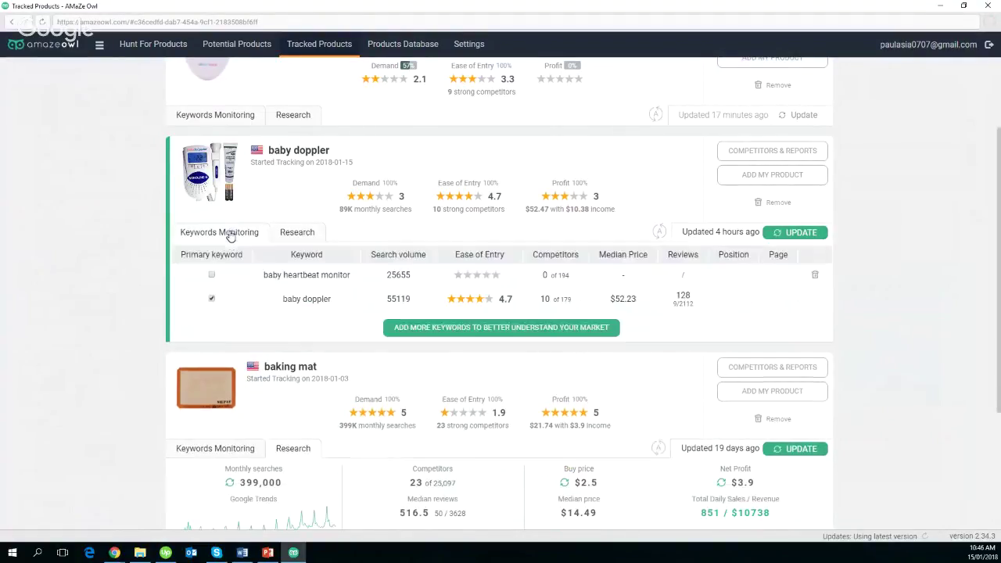
mouse_move(249, 260)
left_click(297, 233)
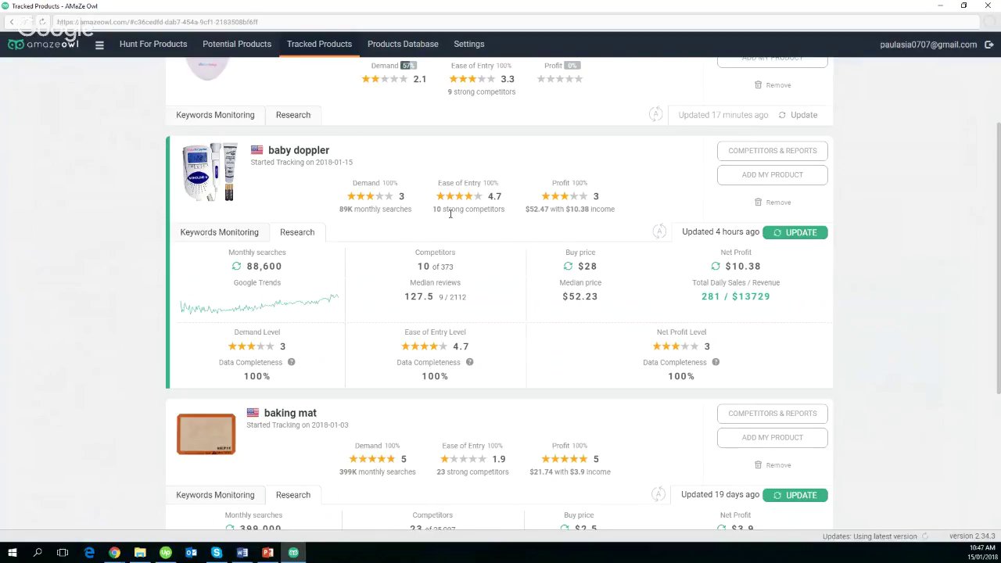
mouse_move(700, 305)
mouse_move(780, 305)
left_click_drag(776, 303, 736, 297)
mouse_move(771, 306)
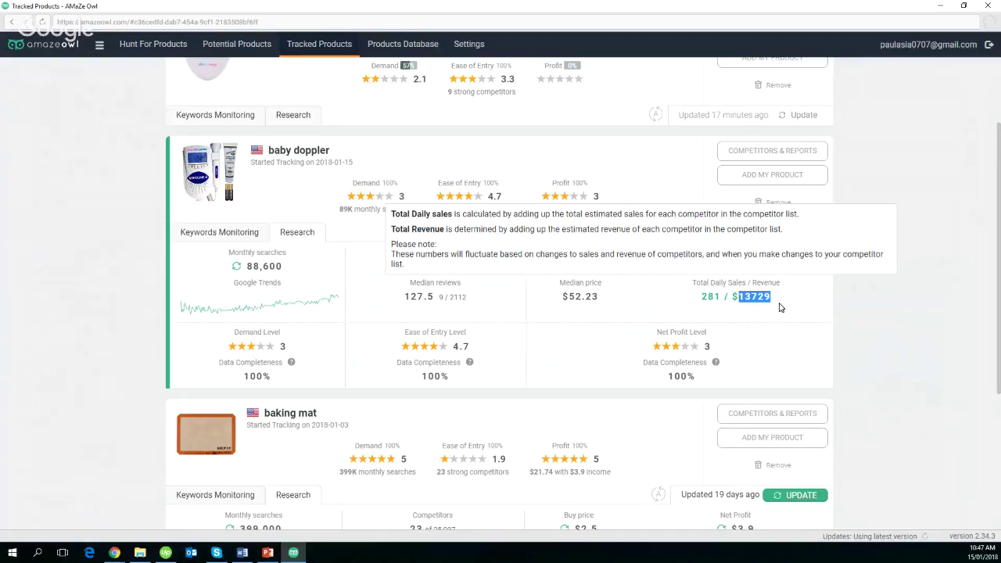
Update the tracked market data for the baby doppler.
left_click(779, 307)
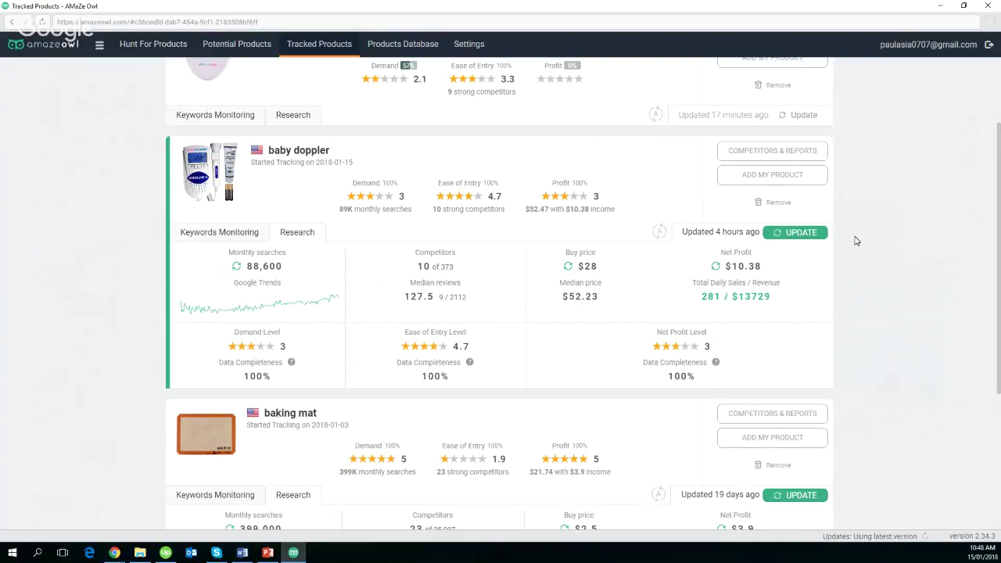
left_click(802, 235)
left_click(795, 232)
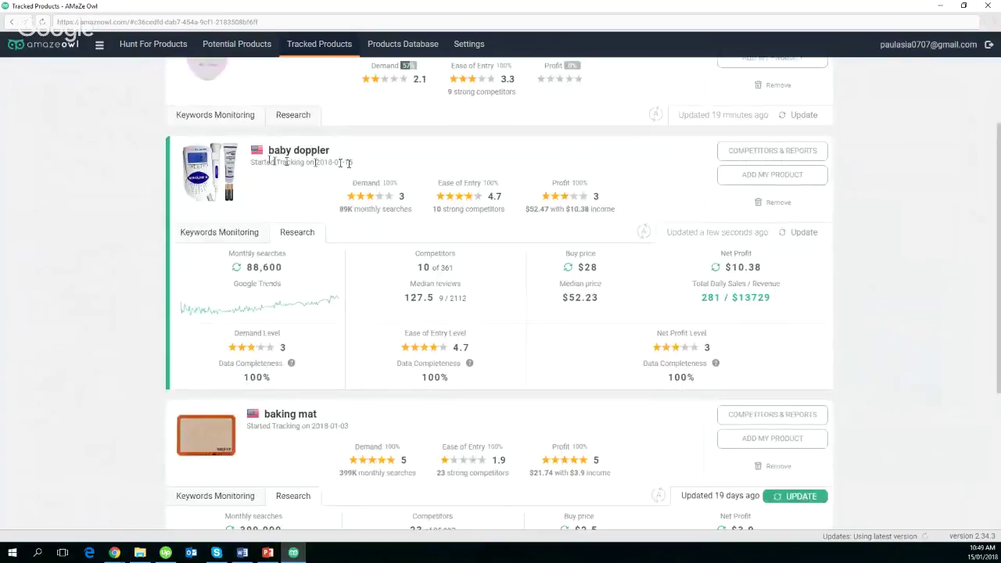
Open the baby doppler's competitor list and review each competitor's BSR, daily sales, revenue, price and review figures.
scroll(106, 170, "up", 2)
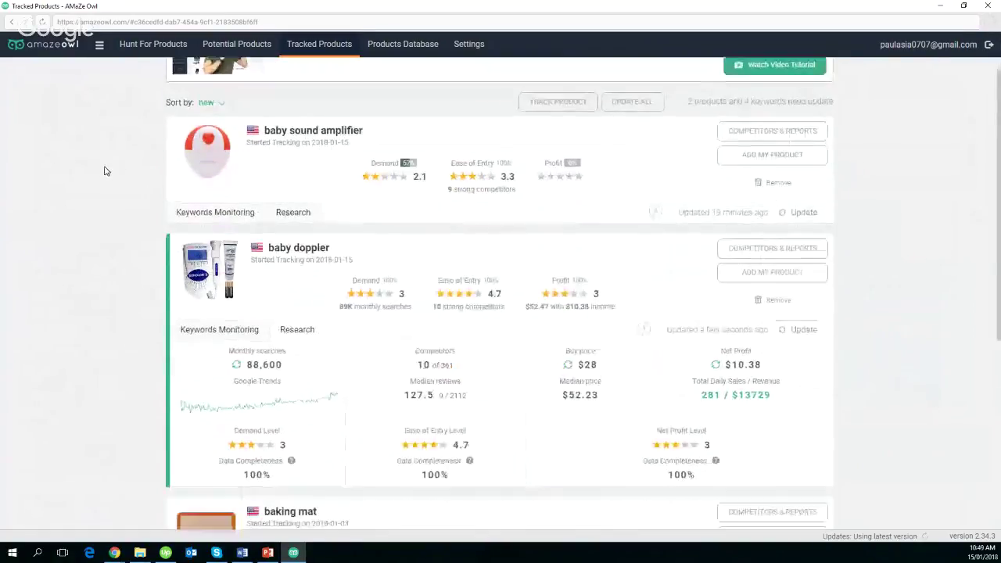
left_click(287, 252)
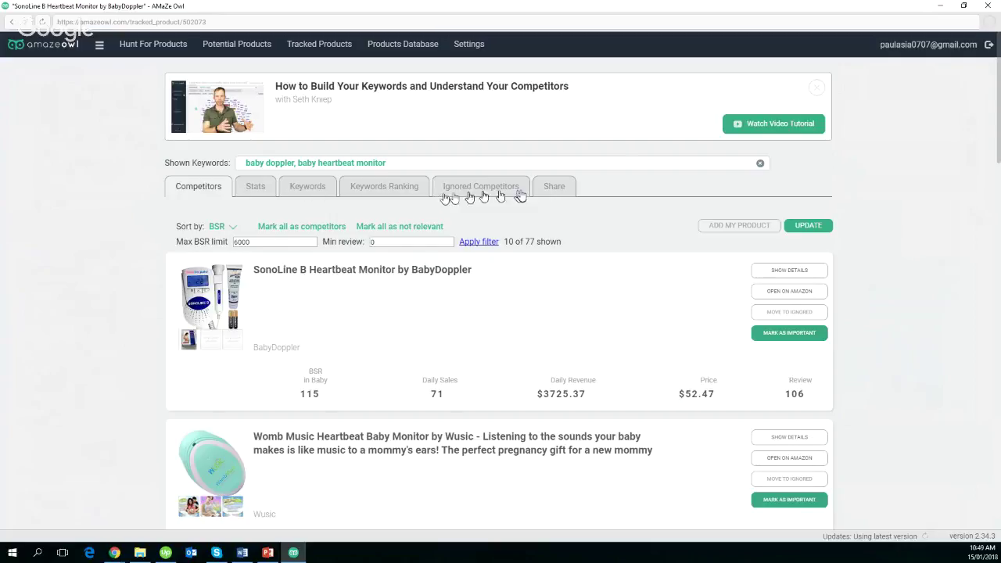
scroll(178, 202, "down", 1)
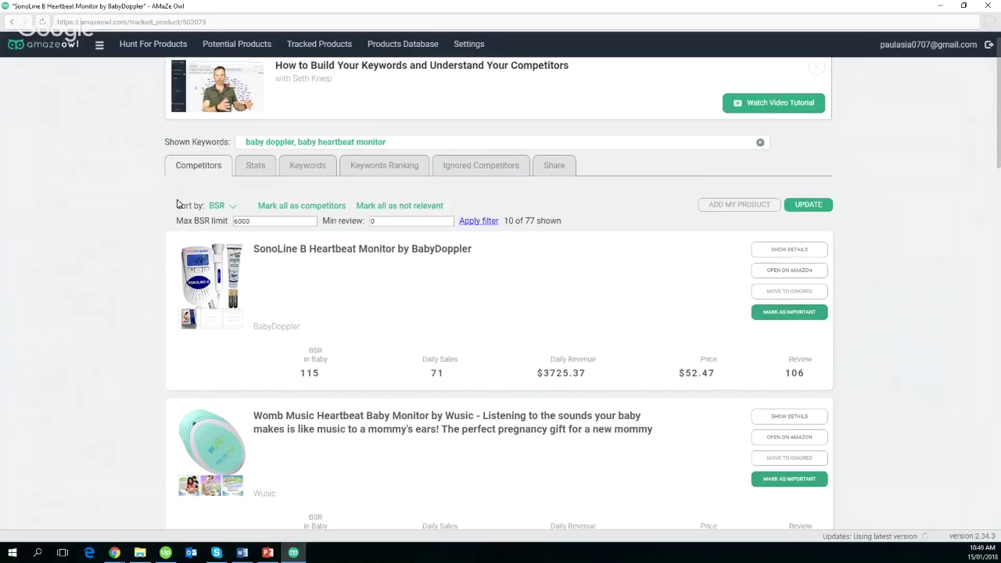
scroll(178, 204, "down", 2)
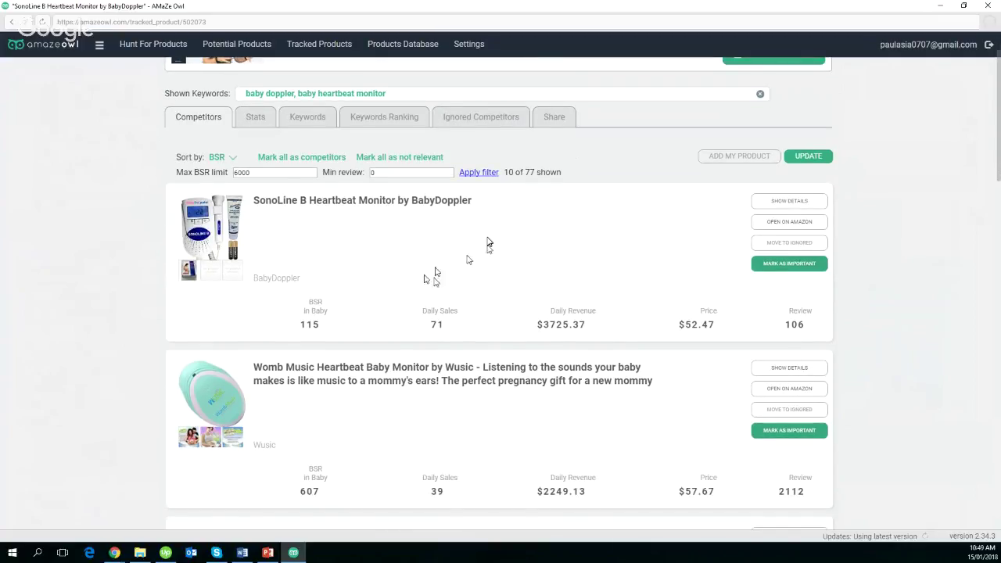
scroll(493, 243, "down", 5)
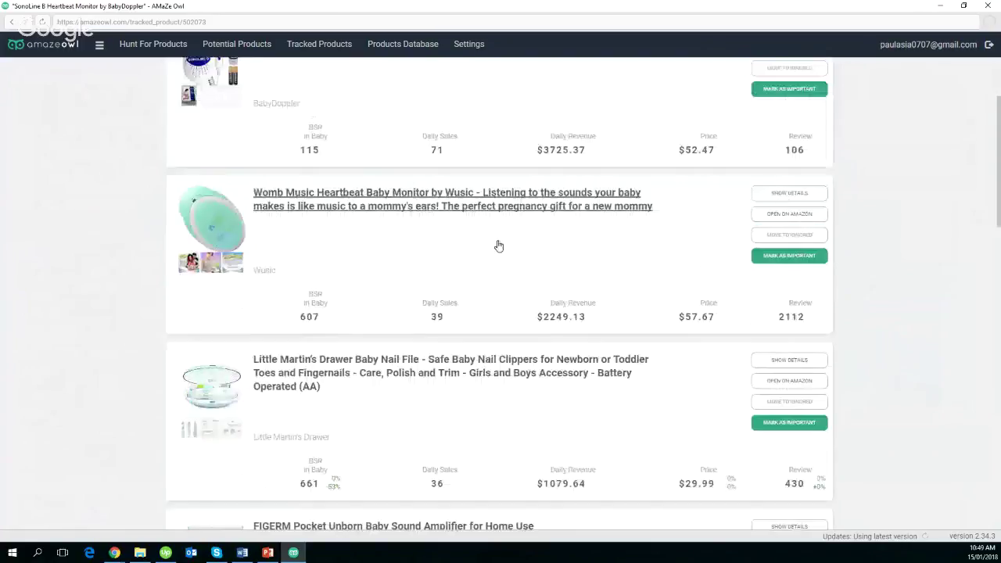
scroll(499, 247, "down", 13)
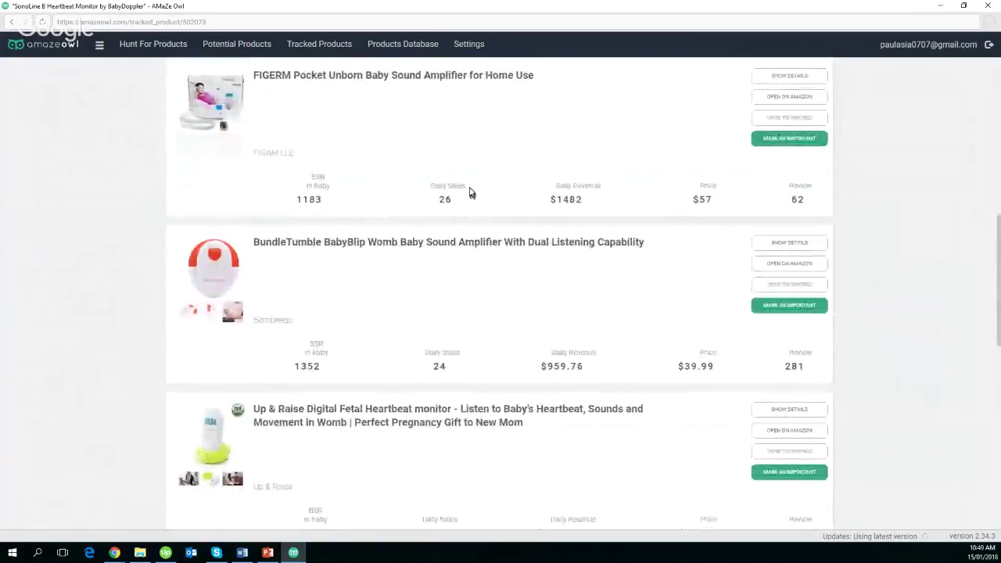
scroll(470, 192, "down", 2)
scroll(470, 192, "down", 12)
scroll(470, 192, "down", 6)
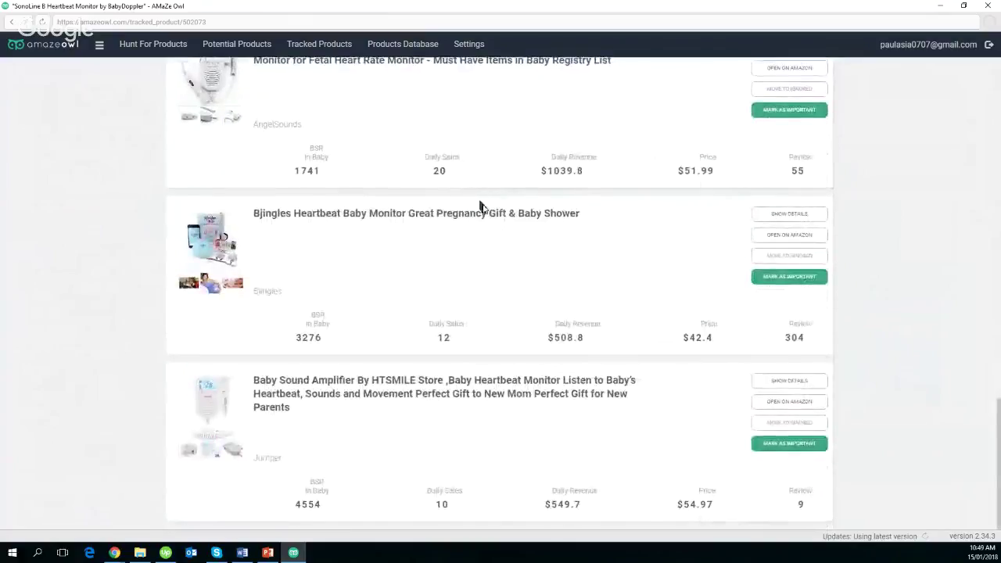
scroll(483, 207, "up", 20)
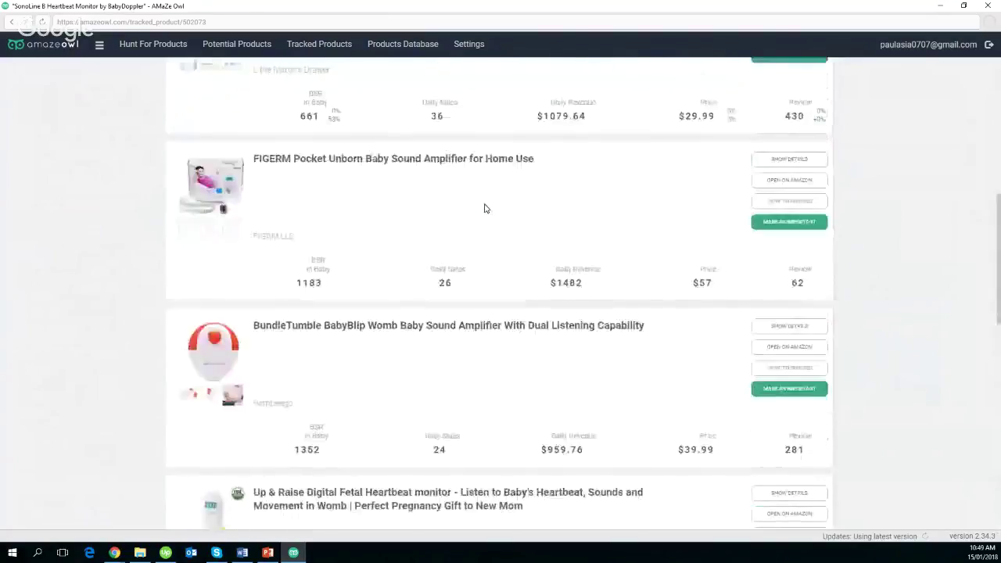
scroll(484, 208, "up", 18)
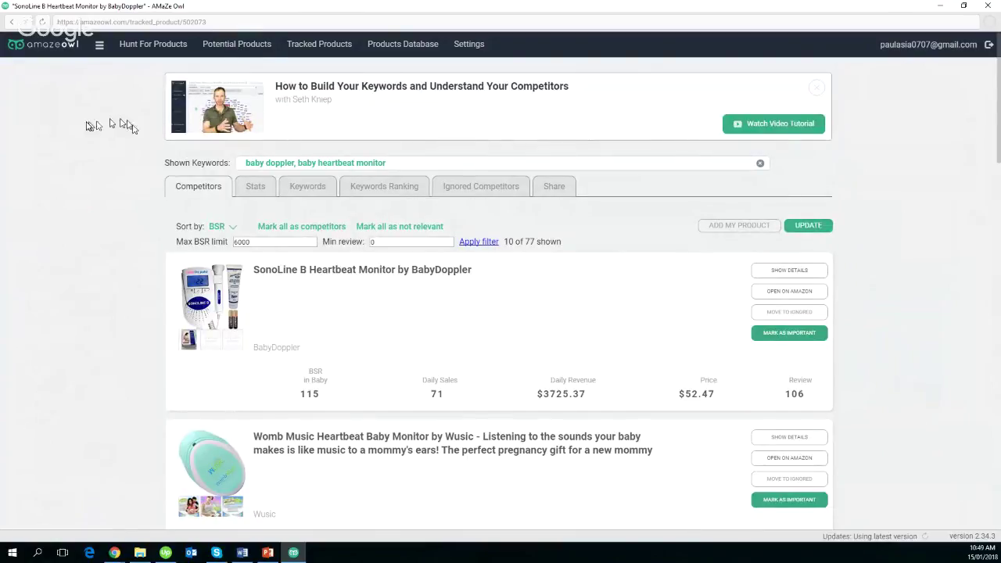
Review the saved potential products and their tracking status.
left_click(246, 48)
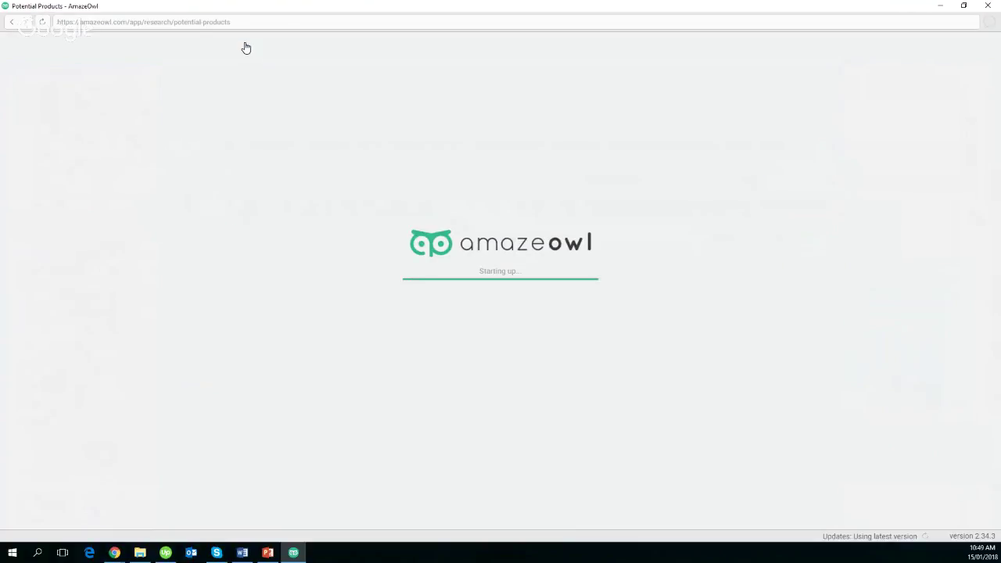
scroll(250, 195, "down", 5)
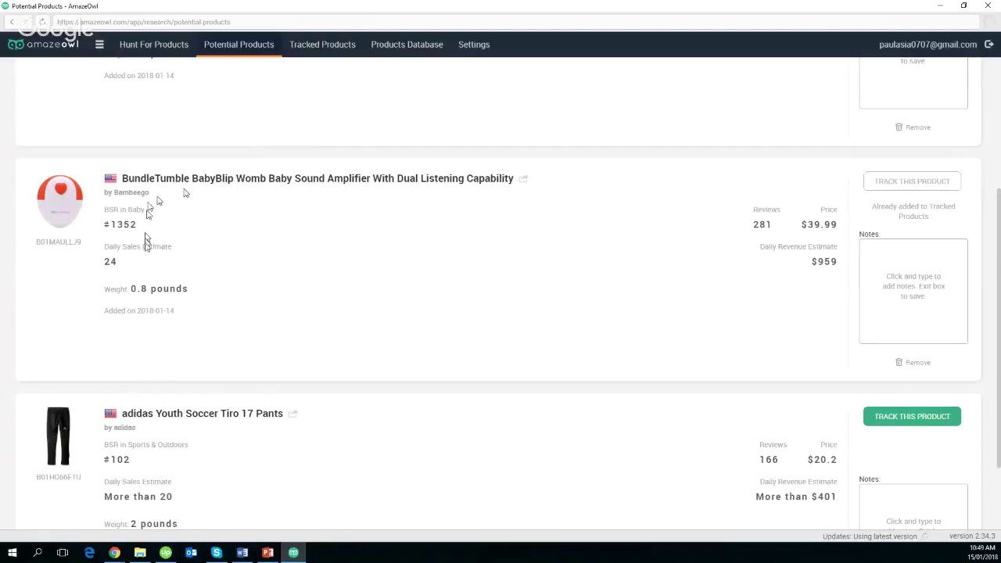
scroll(428, 251, "up", 3)
scroll(427, 247, "up", 1)
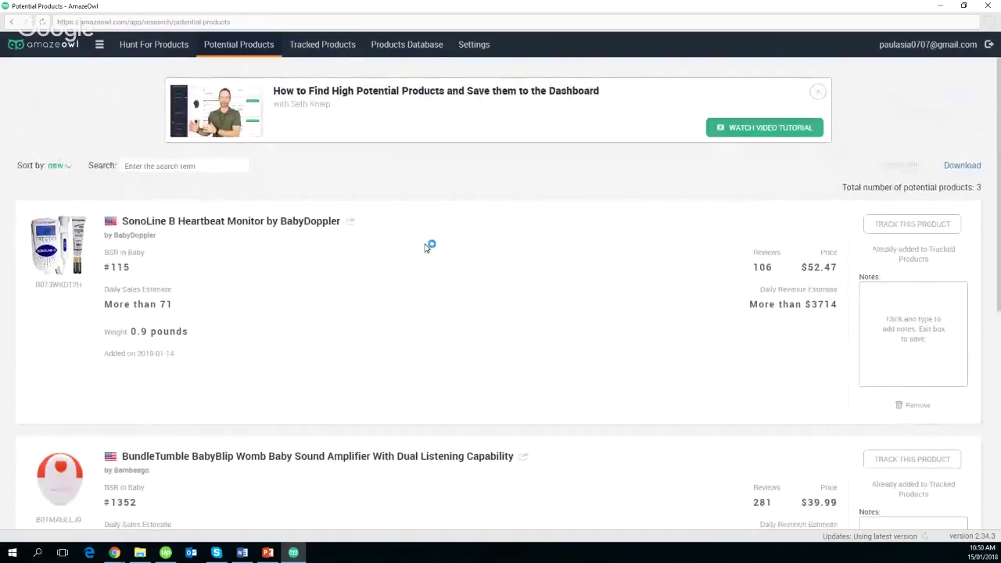
Open the tracked baby sound amplifier's competitors and move the Dunlop GCB95 Cry Baby Wah Guitar Effects Pedal to the ignored ones.
left_click(324, 45)
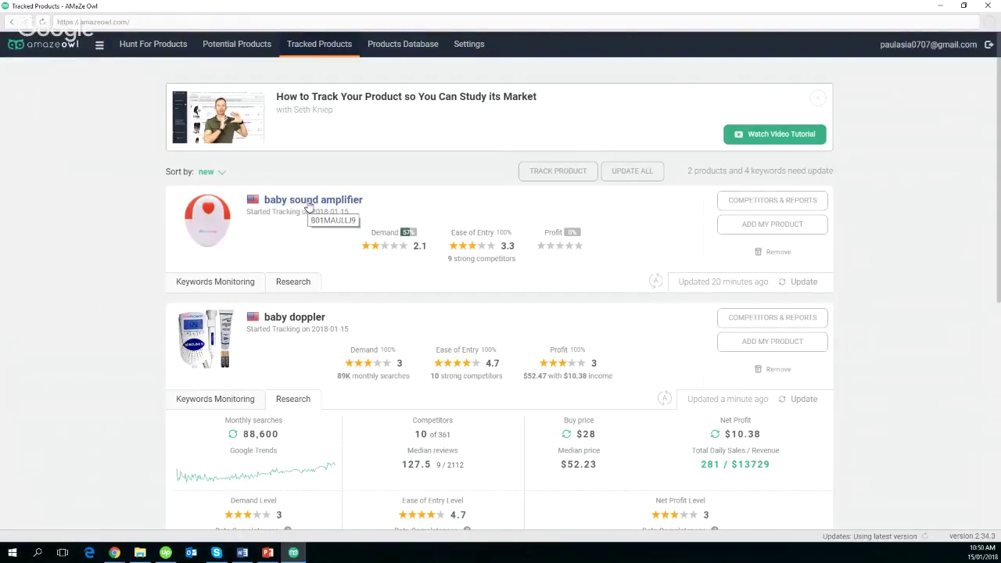
left_click(310, 202)
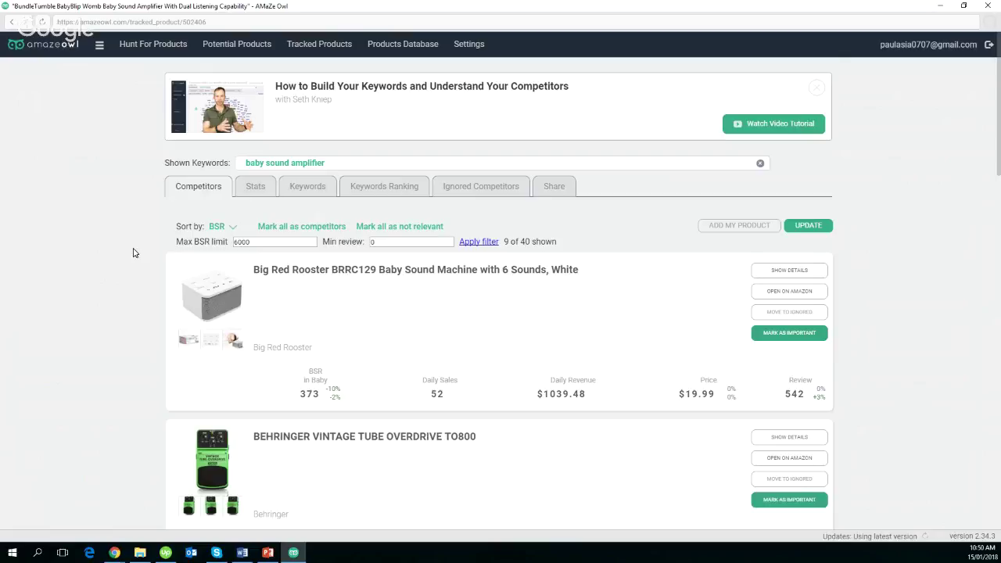
scroll(133, 253, "down", 1)
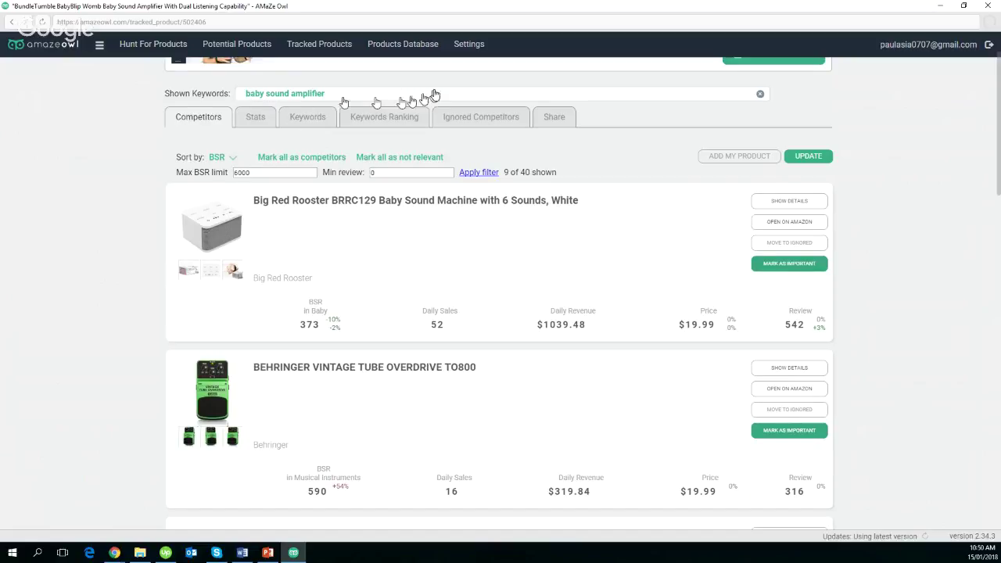
scroll(148, 196, "down", 1)
scroll(149, 198, "down", 1)
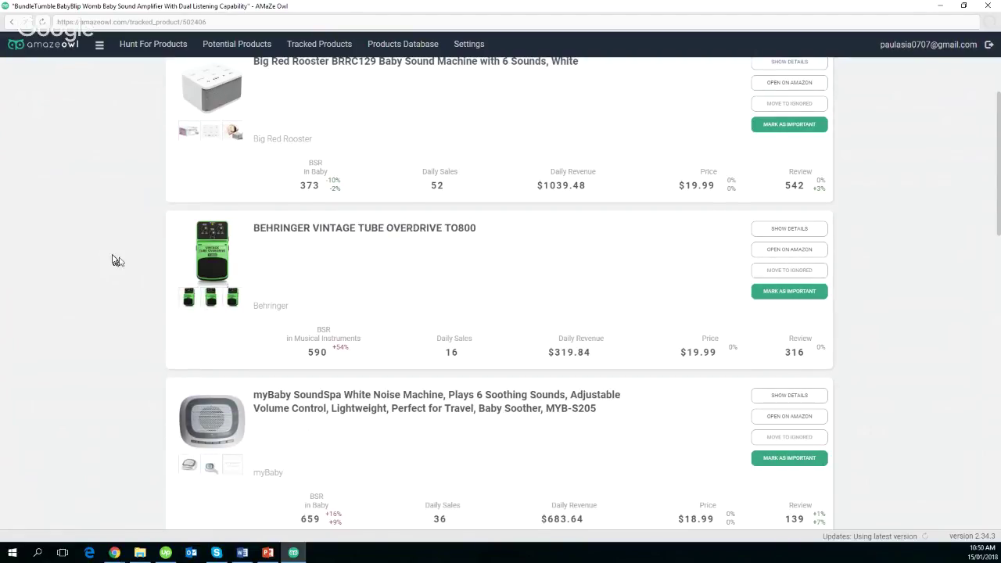
scroll(114, 259, "down", 3)
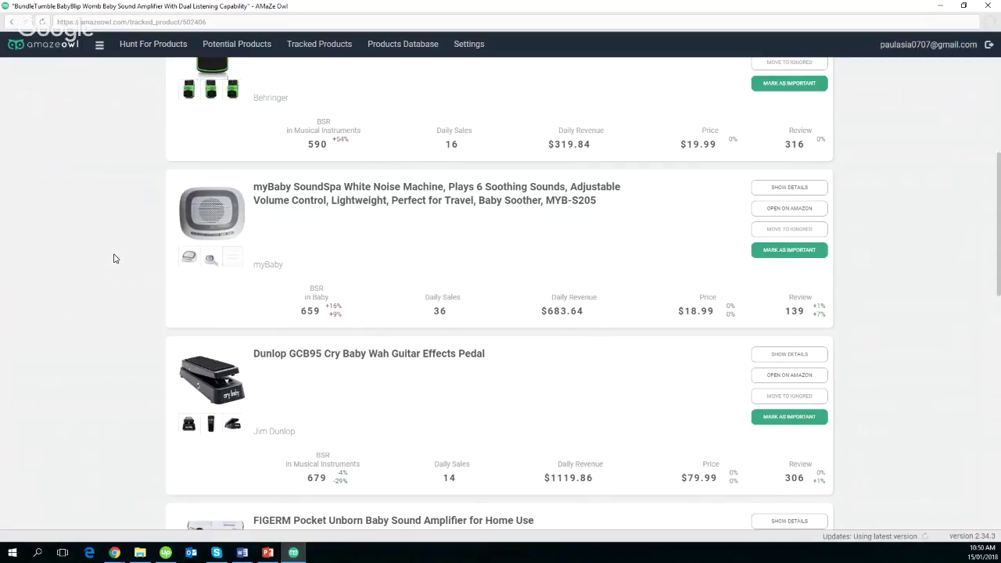
scroll(84, 292, "down", 2)
scroll(92, 290, "down", 2)
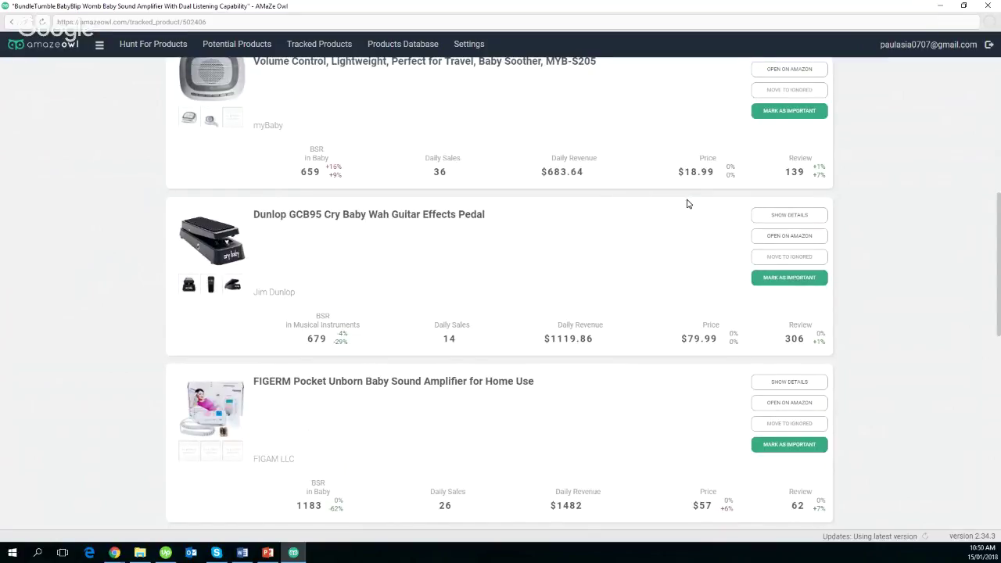
left_click(782, 259)
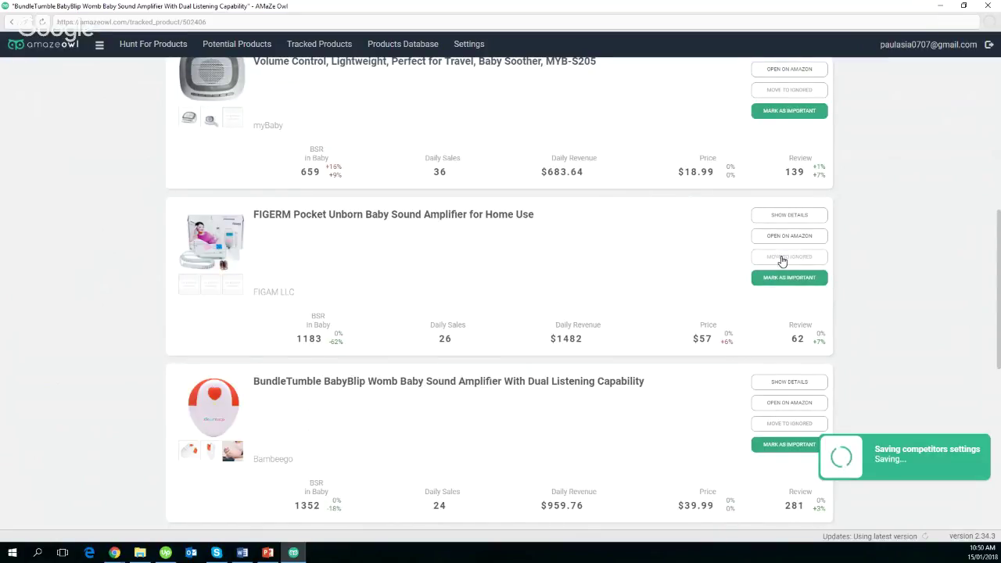
Move the BEHRINGER VINTAGE TUBE OVERDRIVE TO800 to the ignored competitors and look over the remaining list.
scroll(691, 255, "up", 2)
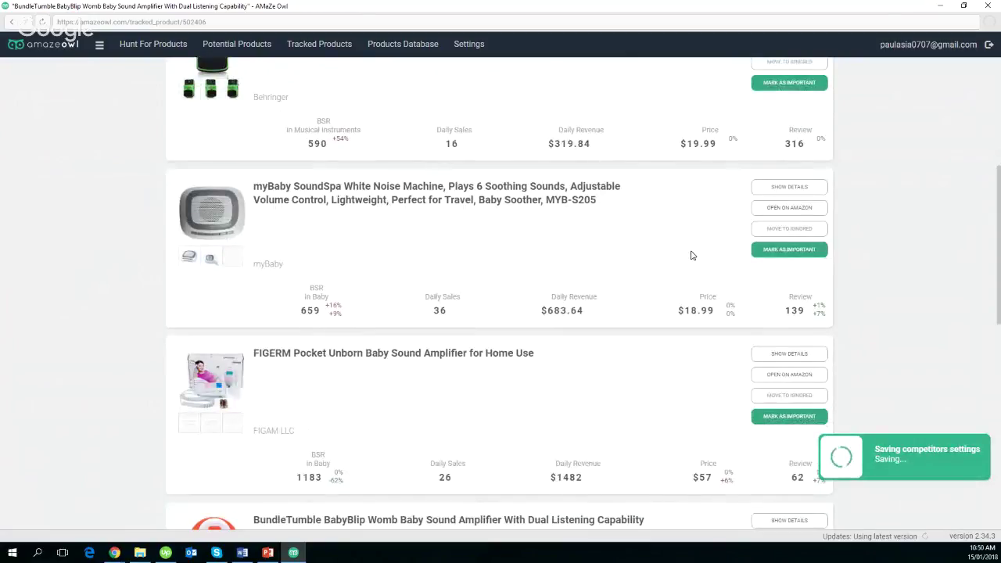
scroll(139, 284, "down", 8)
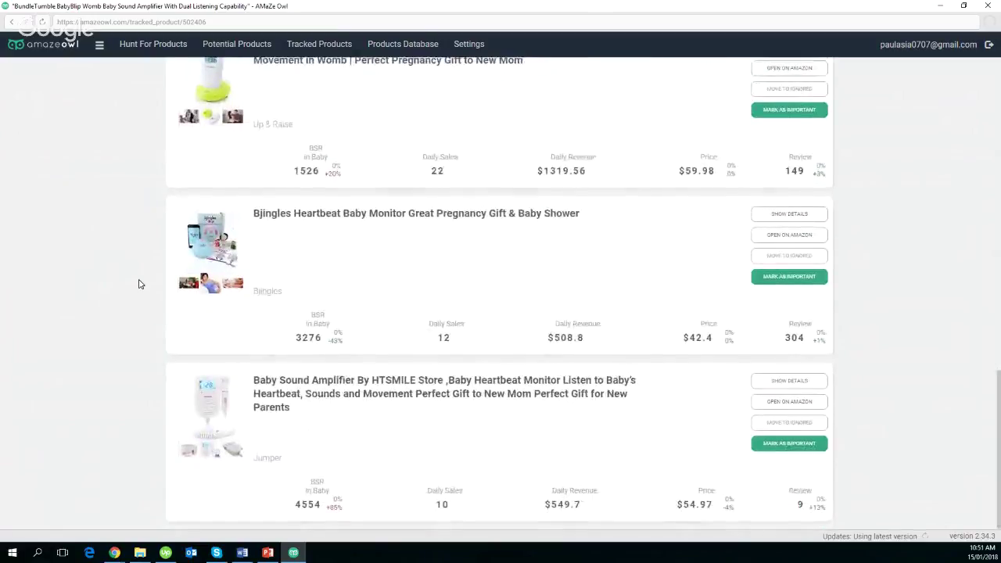
scroll(139, 284, "up", 4)
scroll(139, 284, "up", 10)
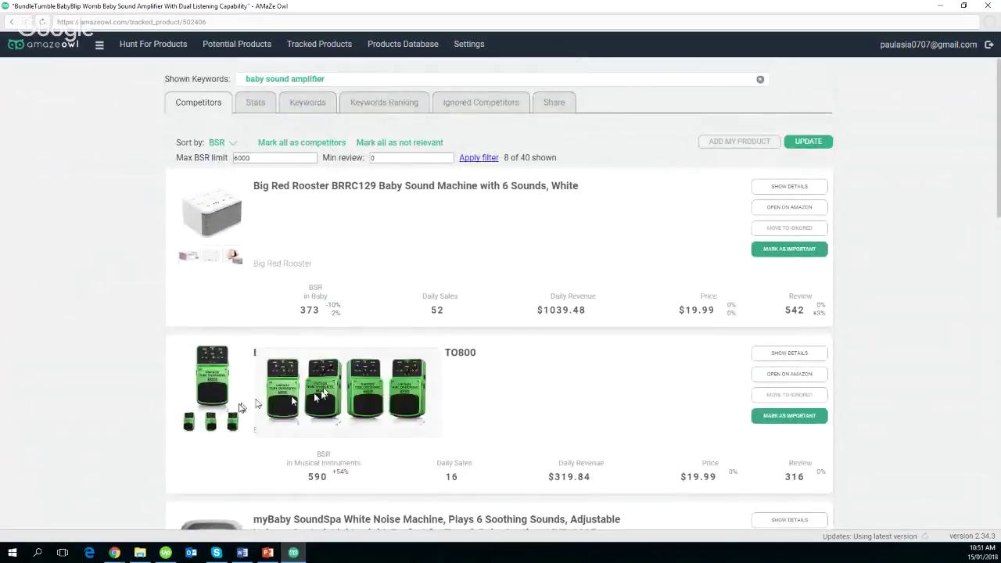
left_click(806, 396)
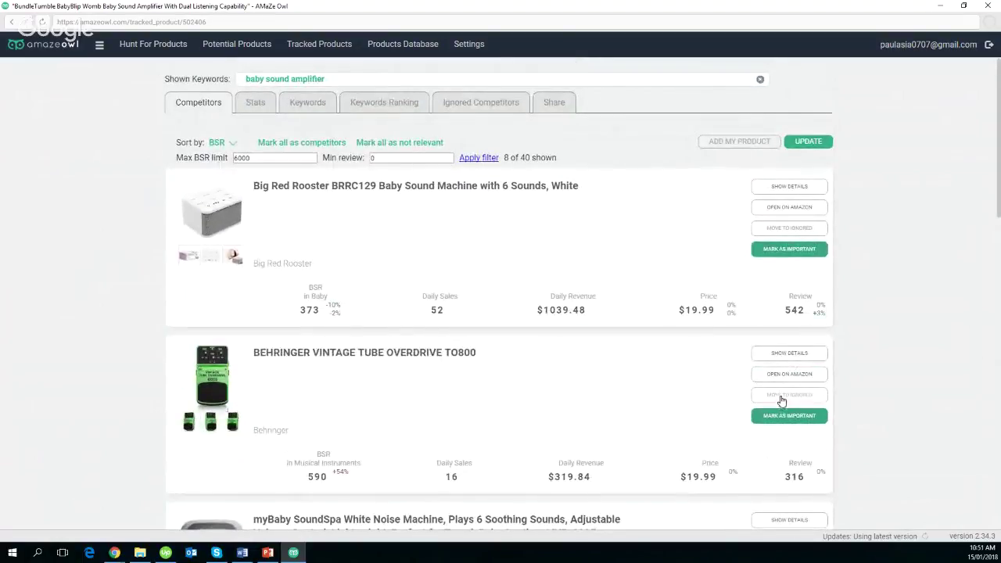
scroll(380, 326, "down", 6)
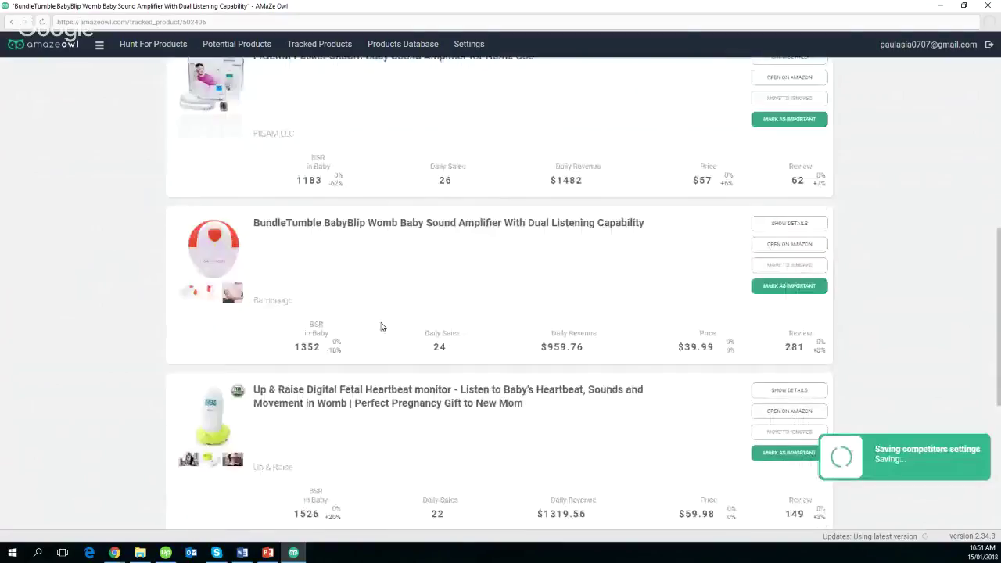
scroll(381, 327, "up", 8)
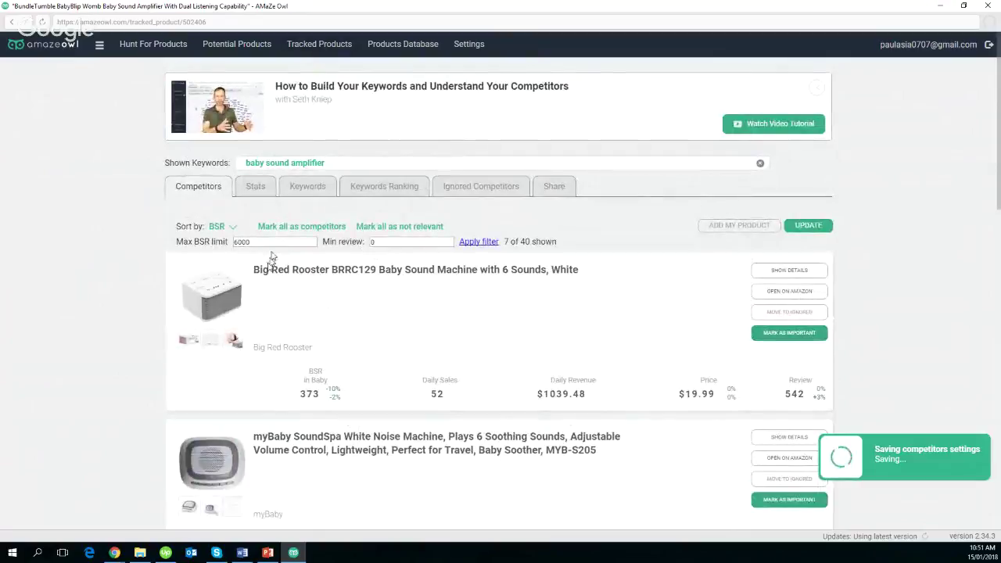
Check the baby sound amplifier's ratings in the tracked products, then reopen the baby doppler and look through its competitors.
left_click(312, 45)
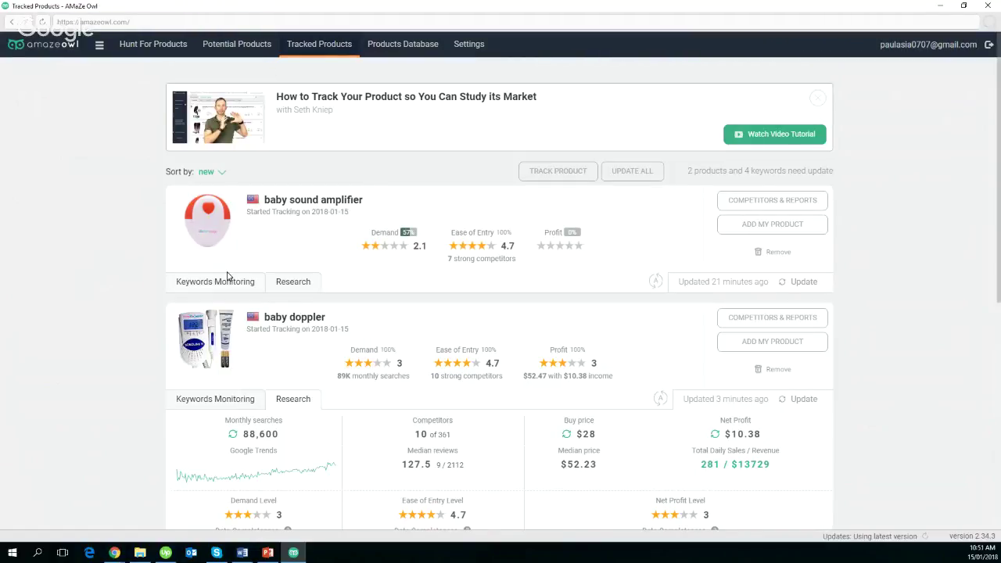
left_click(298, 320)
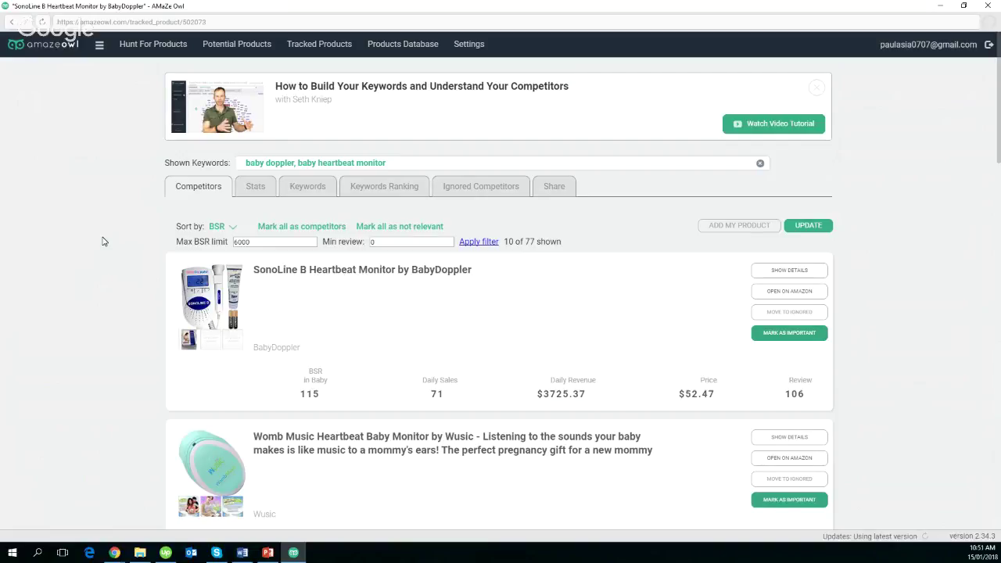
scroll(108, 247, "down", 6)
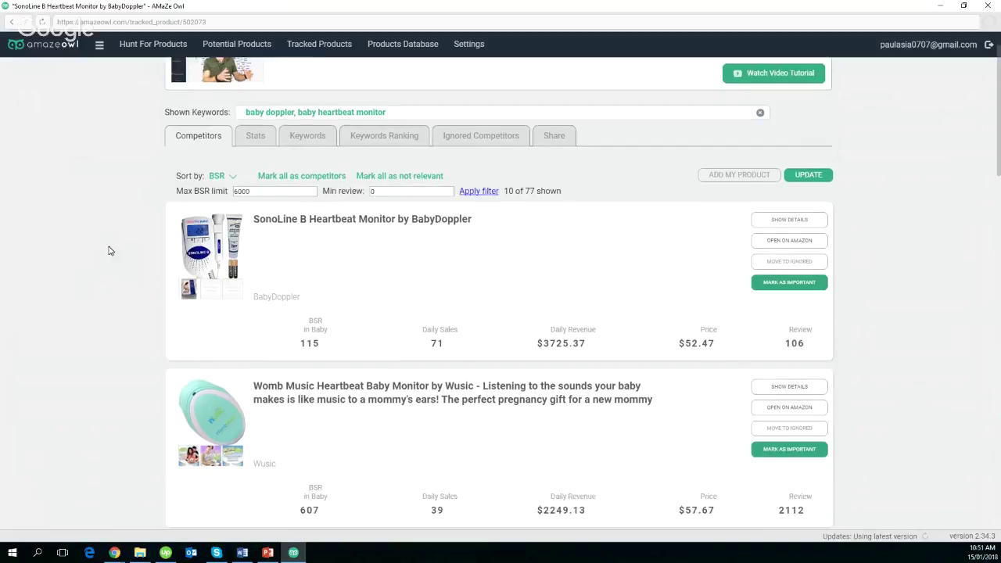
scroll(109, 252, "down", 12)
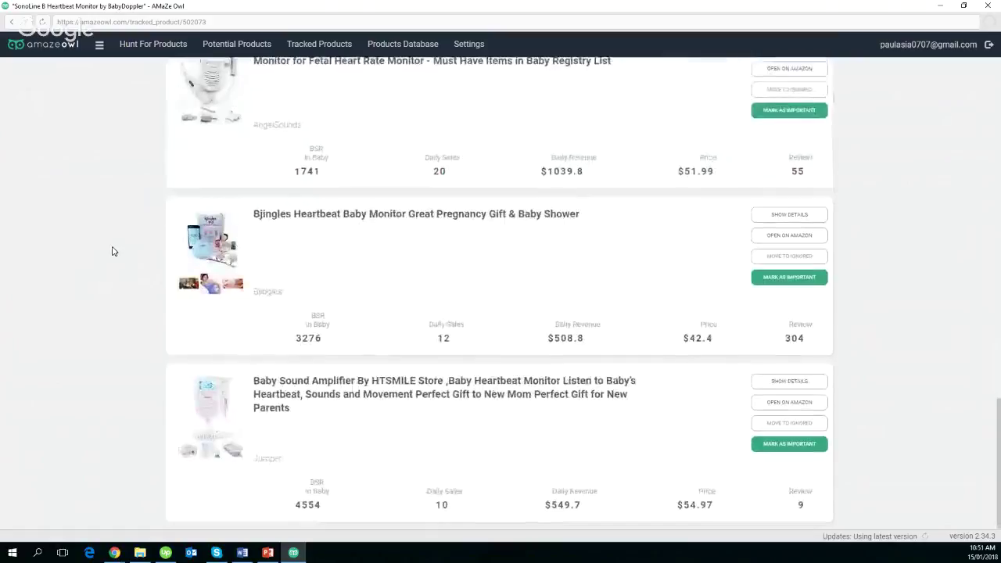
scroll(112, 251, "up", 6)
scroll(112, 251, "up", 12)
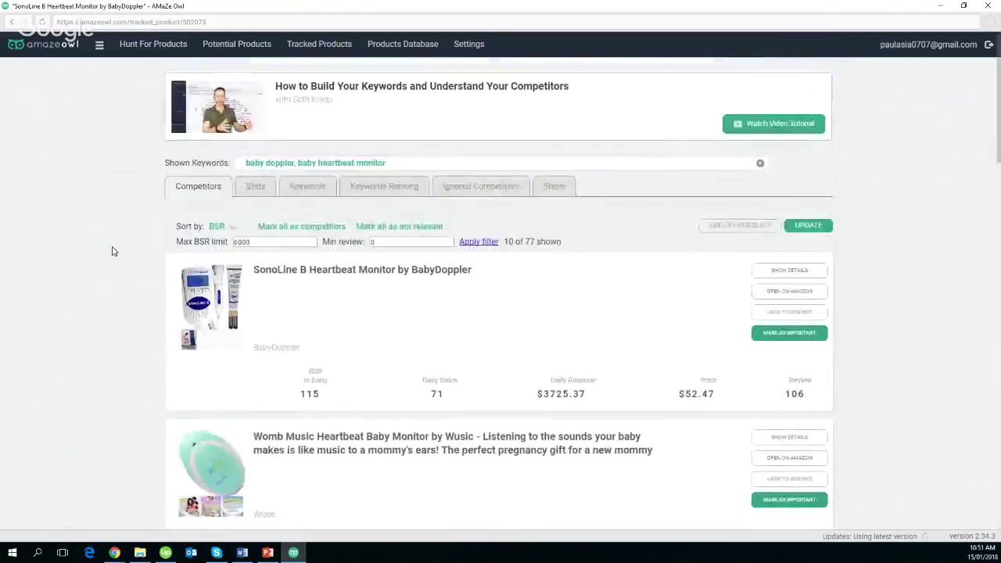
Examine the baby doppler's competitor statistics, including the BSR history chart, price histogram and price history chart.
left_click(257, 192)
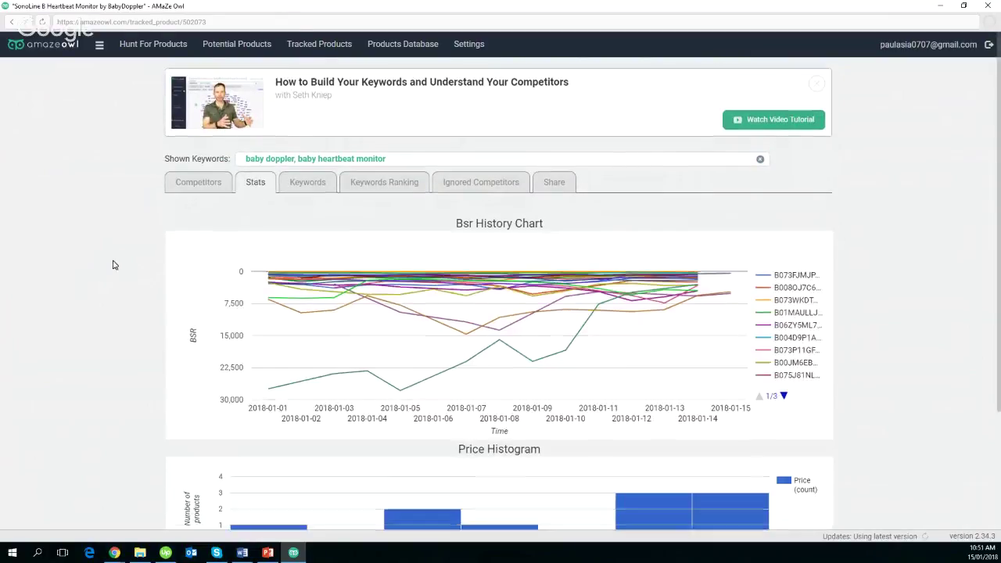
scroll(113, 265, "down", 1)
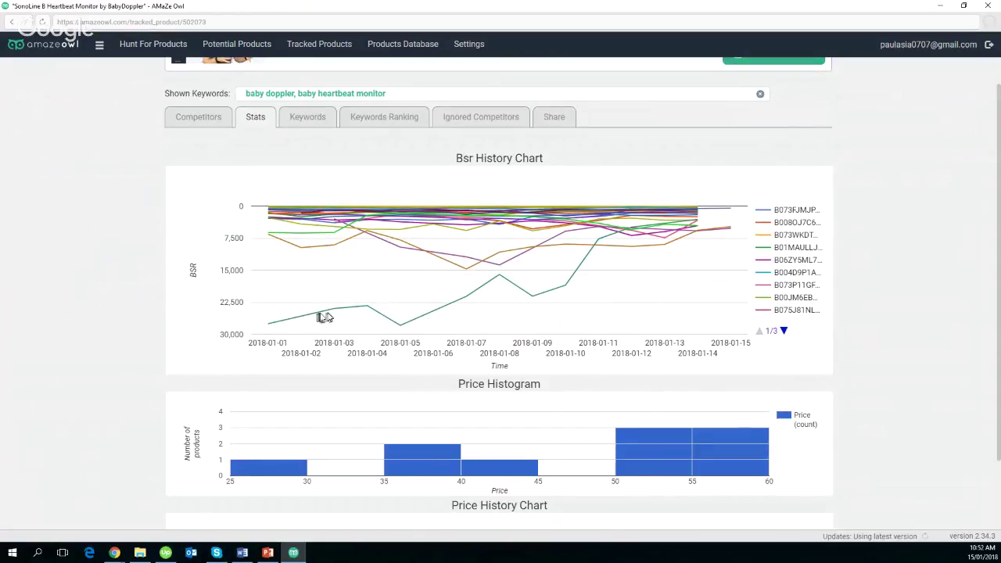
mouse_move(366, 308)
mouse_move(382, 227)
mouse_move(603, 213)
mouse_move(405, 215)
scroll(535, 316, "down", 2)
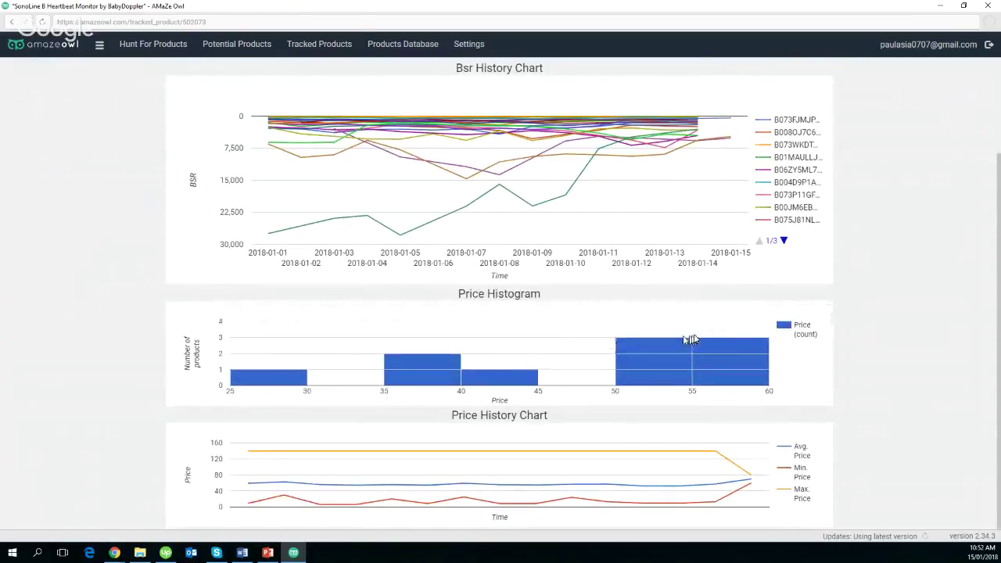
Inspect the individual product prices in the price histogram and the latest average, minimum and maximum prices in the price history.
mouse_move(628, 346)
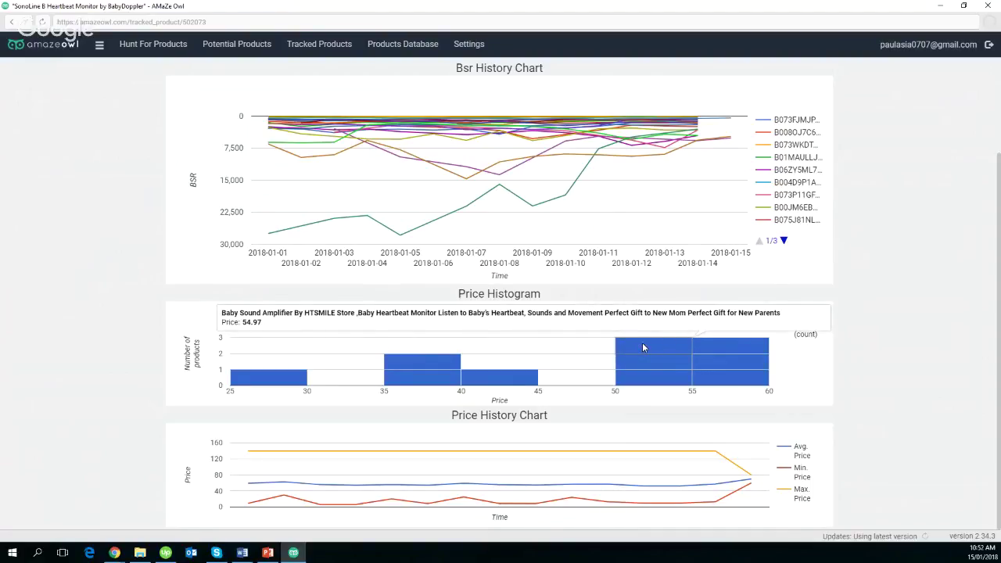
mouse_move(261, 381)
mouse_move(737, 347)
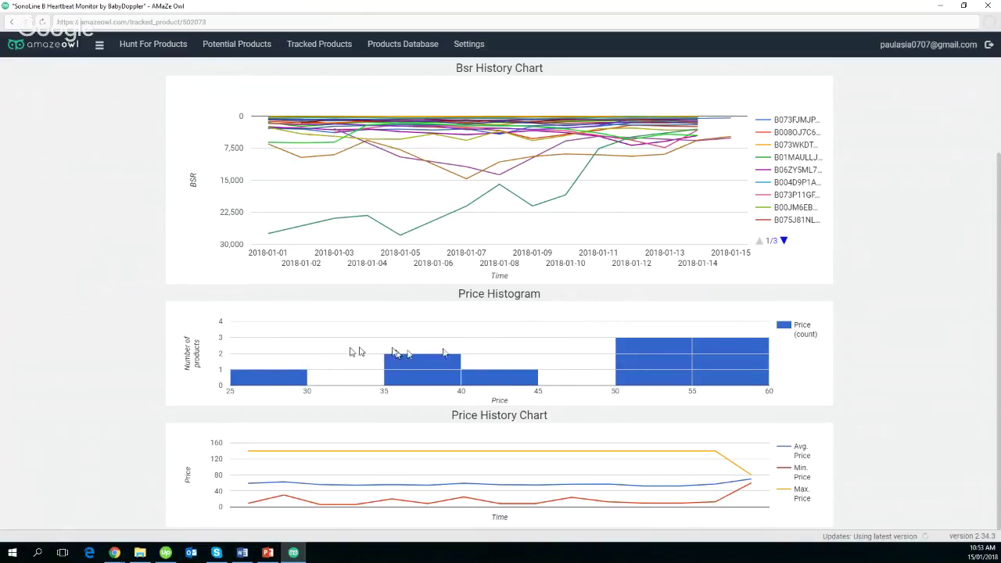
key("ctrl")
mouse_move(643, 368)
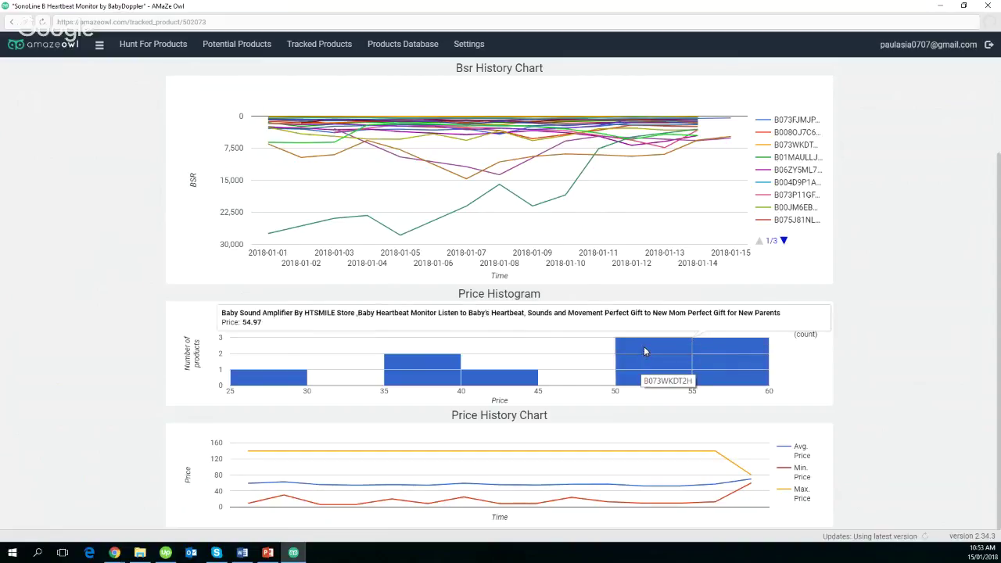
mouse_move(501, 381)
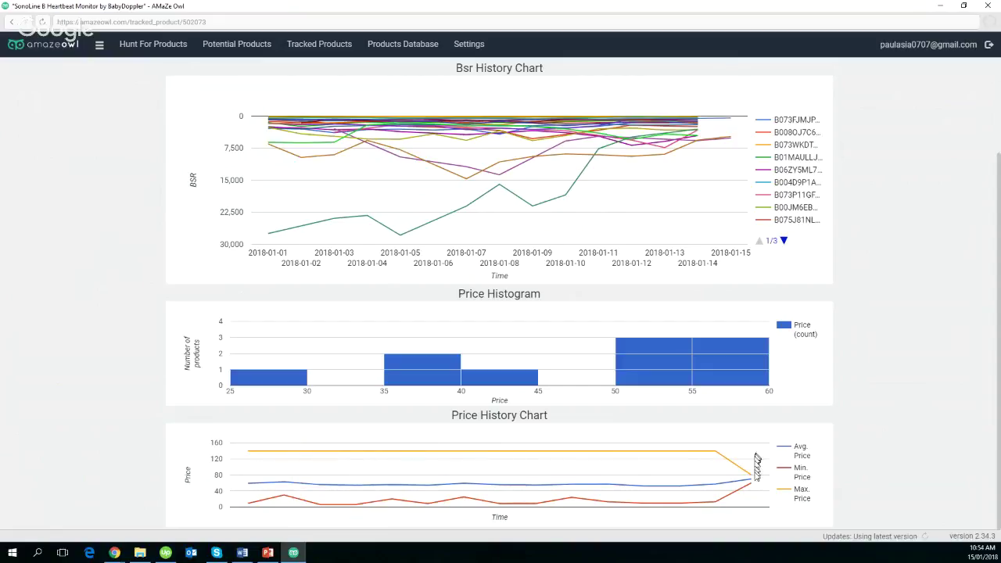
mouse_move(751, 467)
scroll(485, 328, "up", 2)
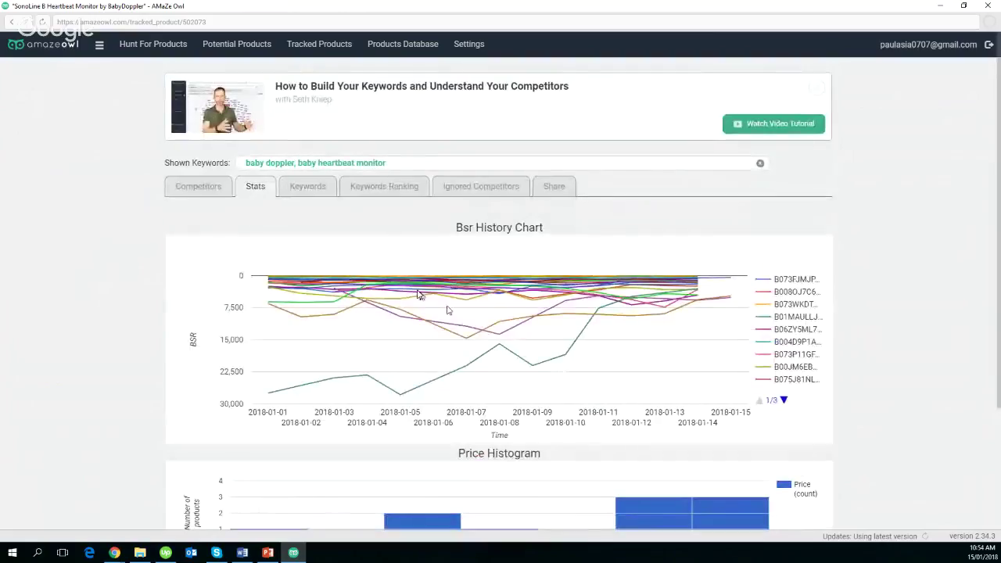
Open the baby doppler's keyword cloud and examine the most prominent competitor title words, highlighting "baby".
left_click(308, 190)
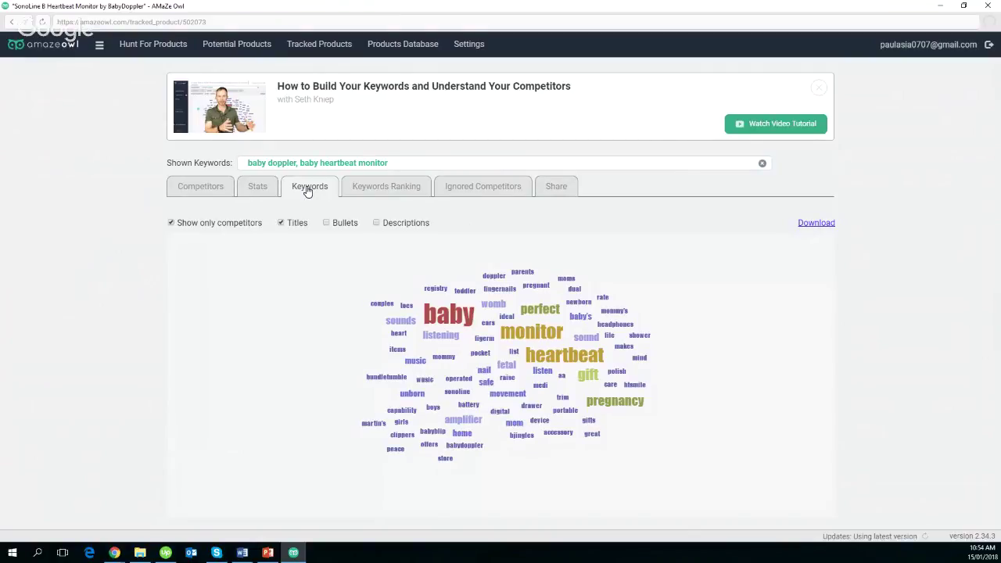
left_click(280, 224)
left_click_drag(424, 314, 474, 316)
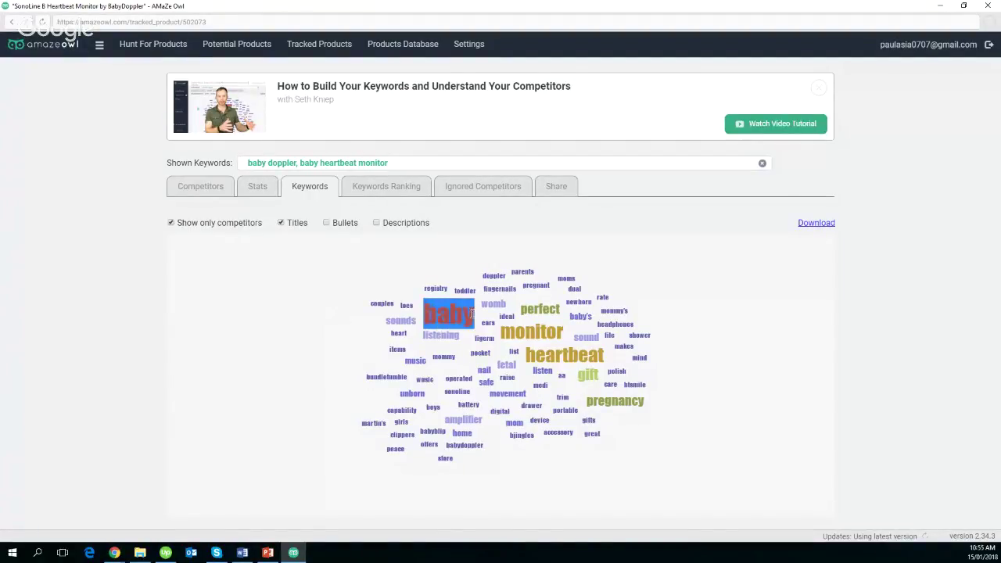
left_click(740, 351)
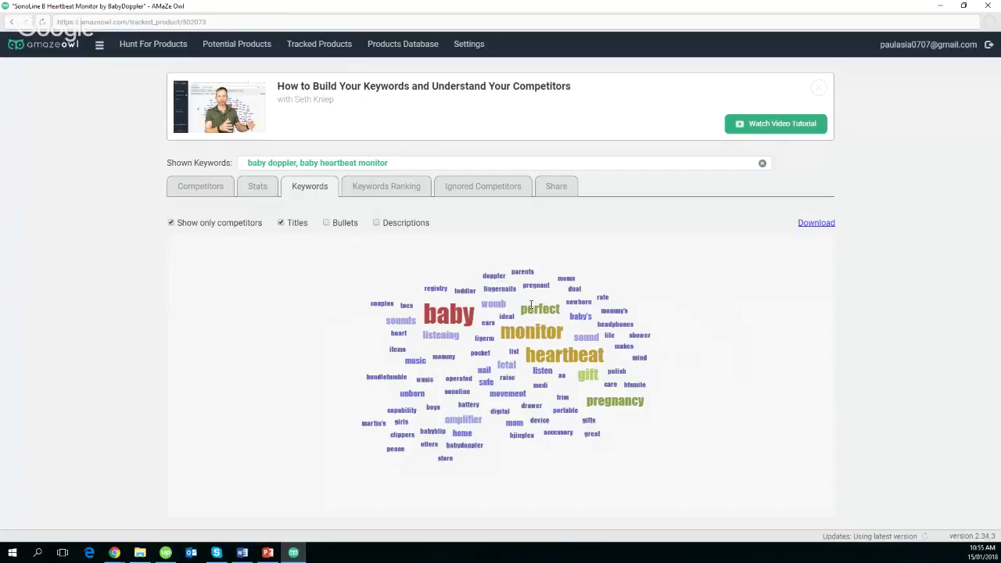
Include the competitors' bullets in the keyword cloud for comparison, then restore the cloud to titles only.
left_click(326, 223)
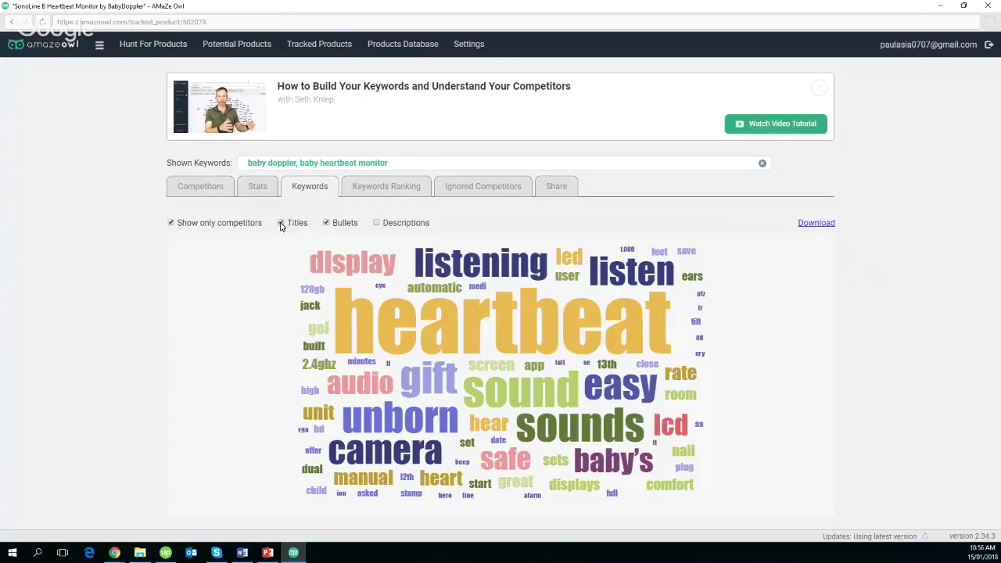
left_click(282, 223)
left_click(326, 224)
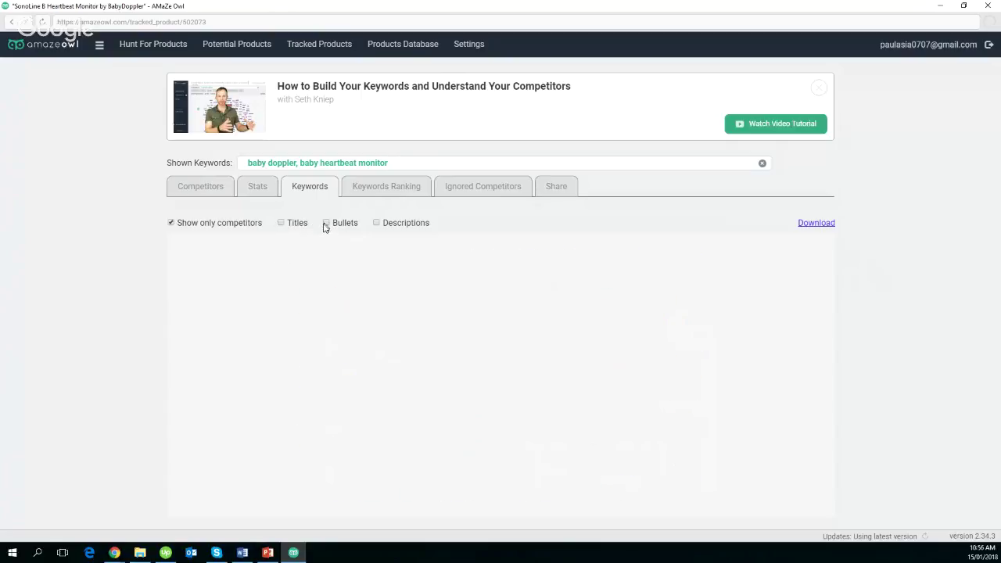
left_click(281, 224)
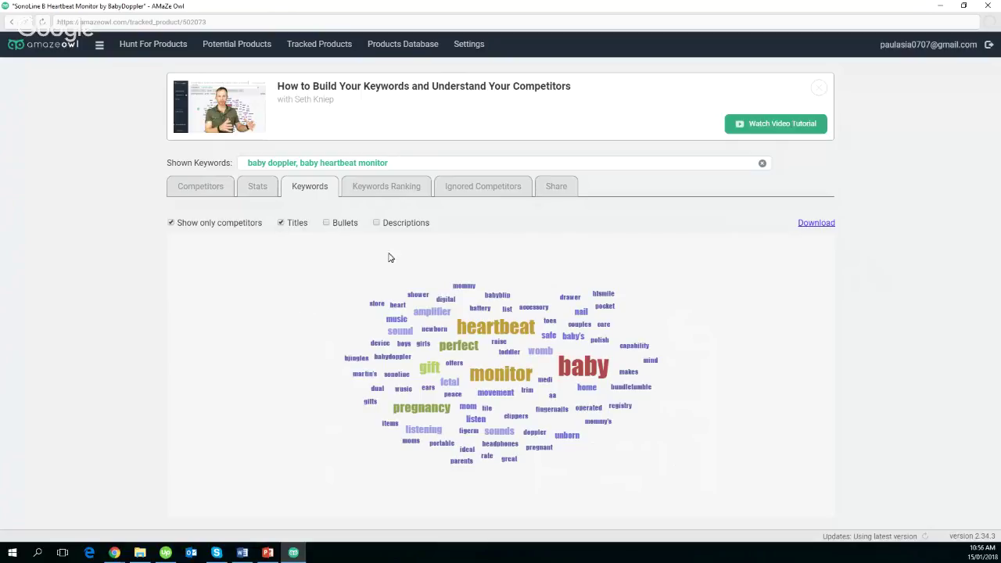
Examine the keyword ranking matrix of strong competitors for baby heartbeat monitor and baby doppler, including rank changes and BSR.
left_click(385, 190)
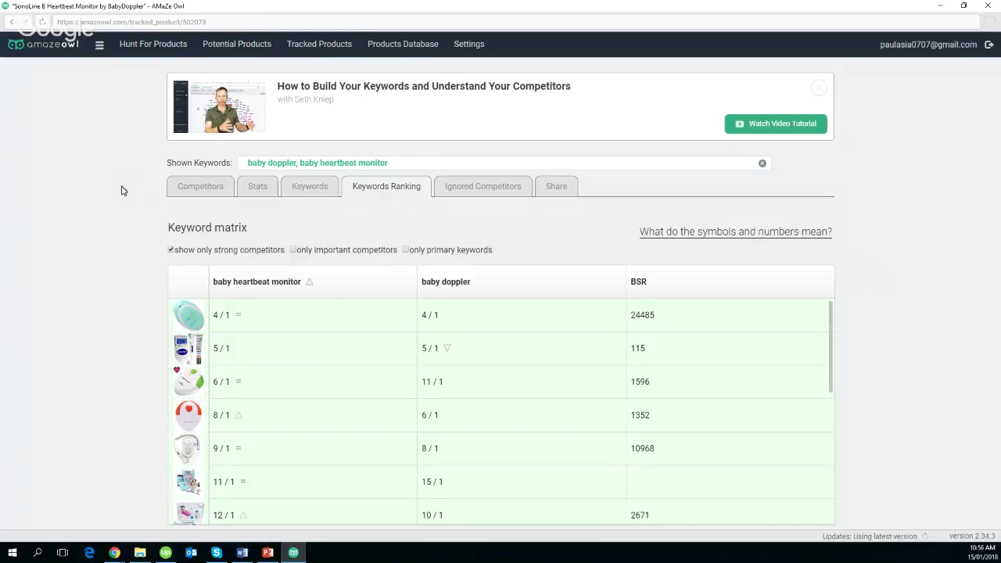
scroll(302, 301, "down", 5)
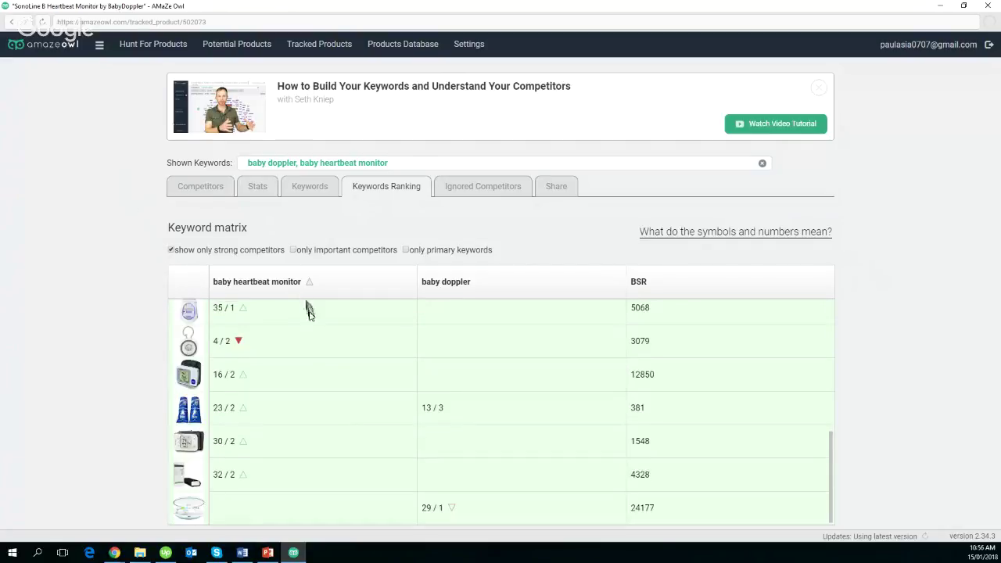
scroll(320, 404, "up", 5)
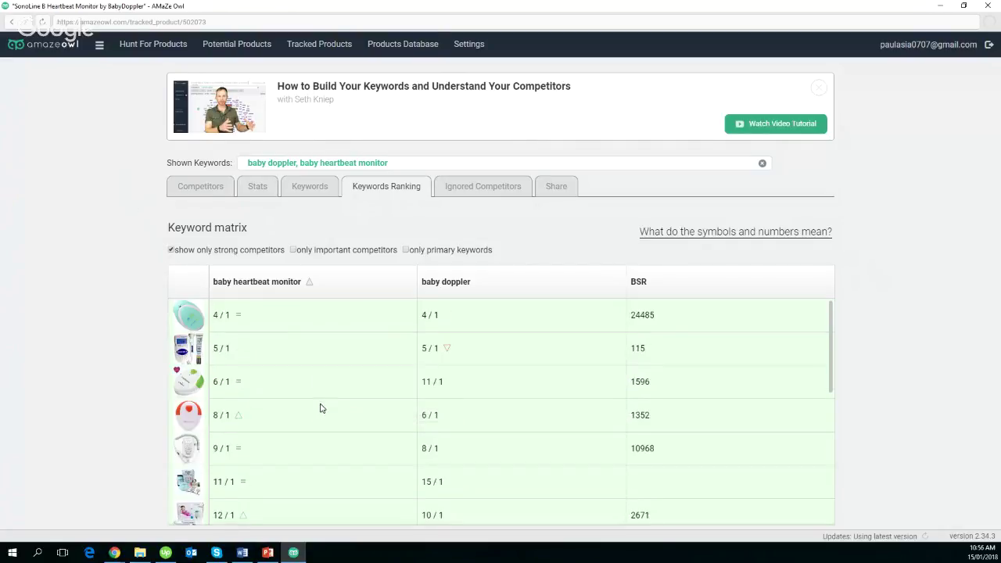
mouse_move(313, 323)
mouse_move(724, 237)
mouse_move(682, 237)
mouse_move(221, 316)
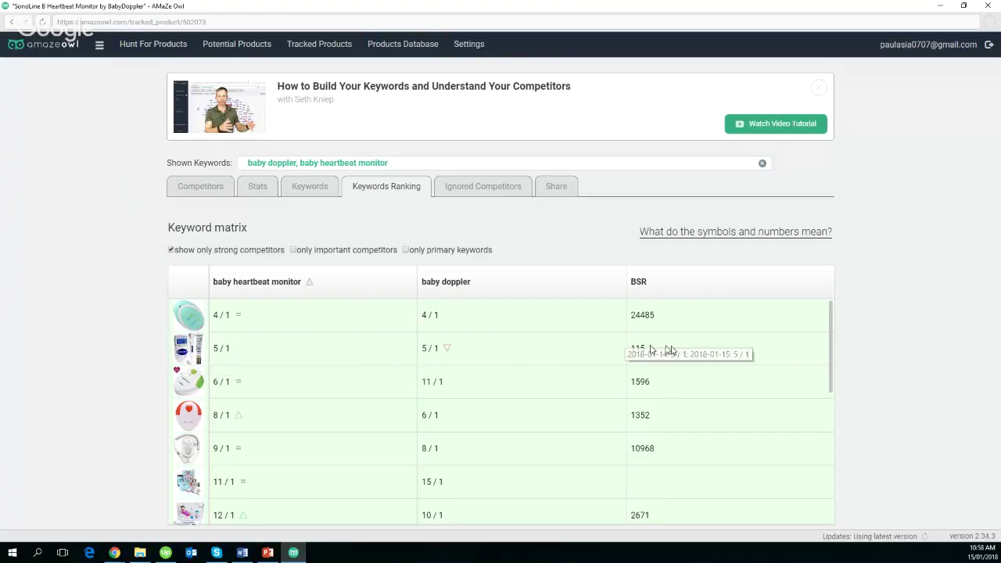
scroll(676, 350, "down", 6)
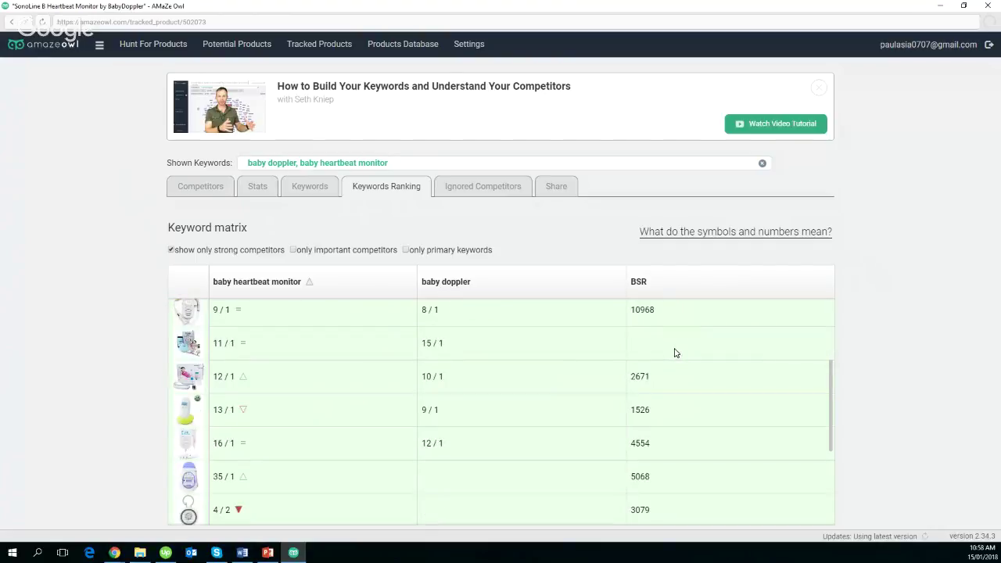
mouse_move(237, 342)
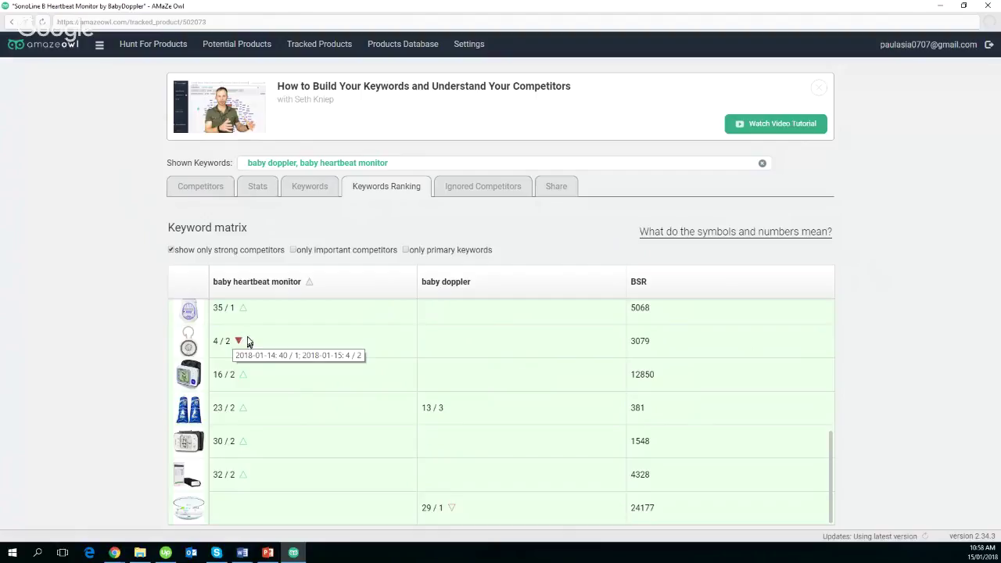
scroll(426, 354, "up", 8)
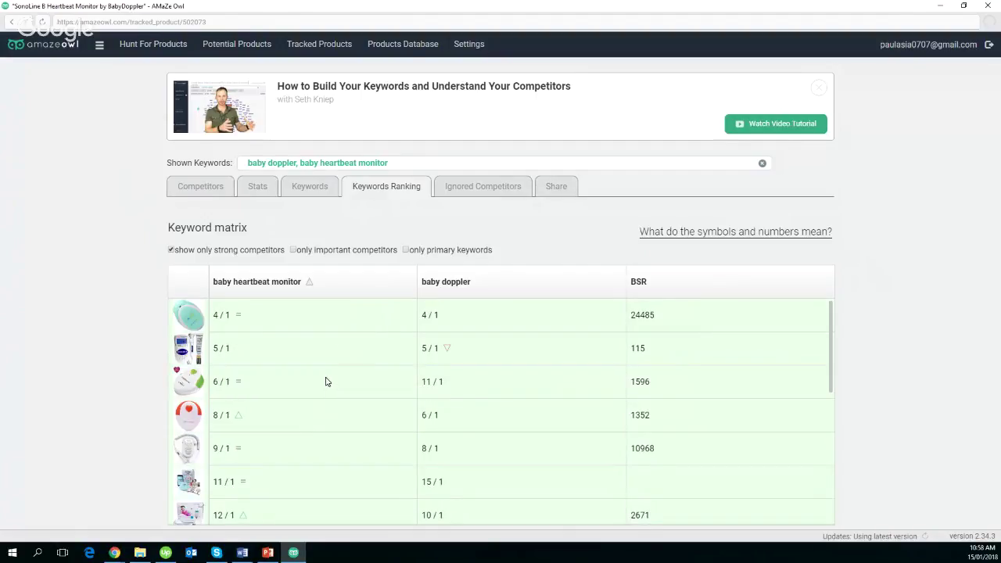
Open the baby doppler's ignored competitors and look through the list with the reasons for ignoring them.
left_click(506, 192)
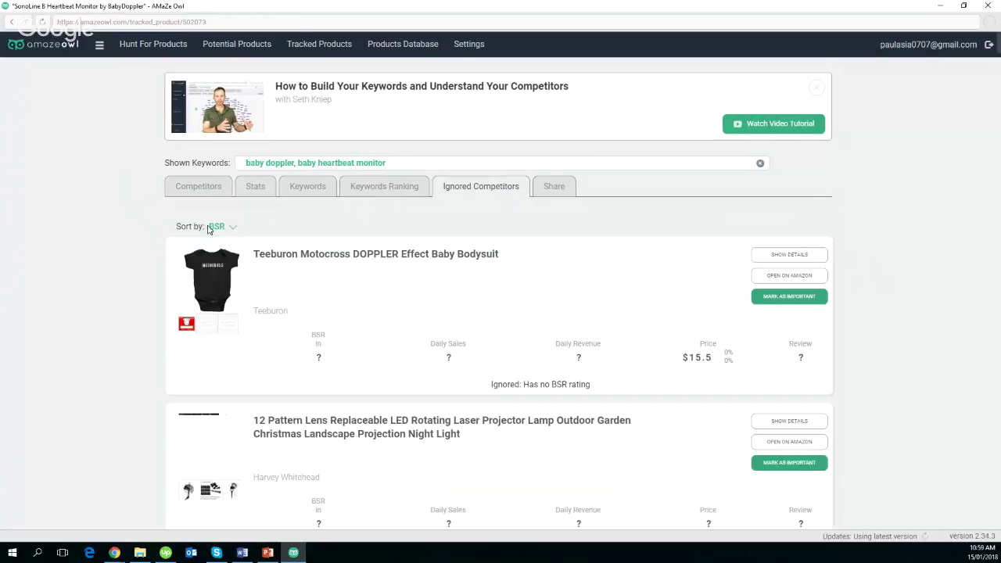
scroll(129, 262, "down", 1)
scroll(130, 262, "down", 6)
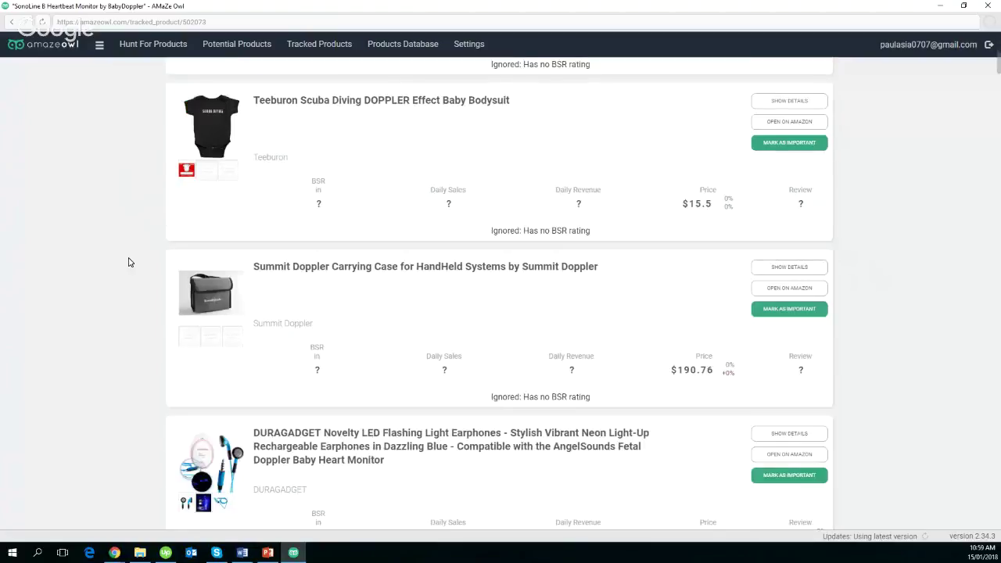
scroll(130, 262, "up", 7)
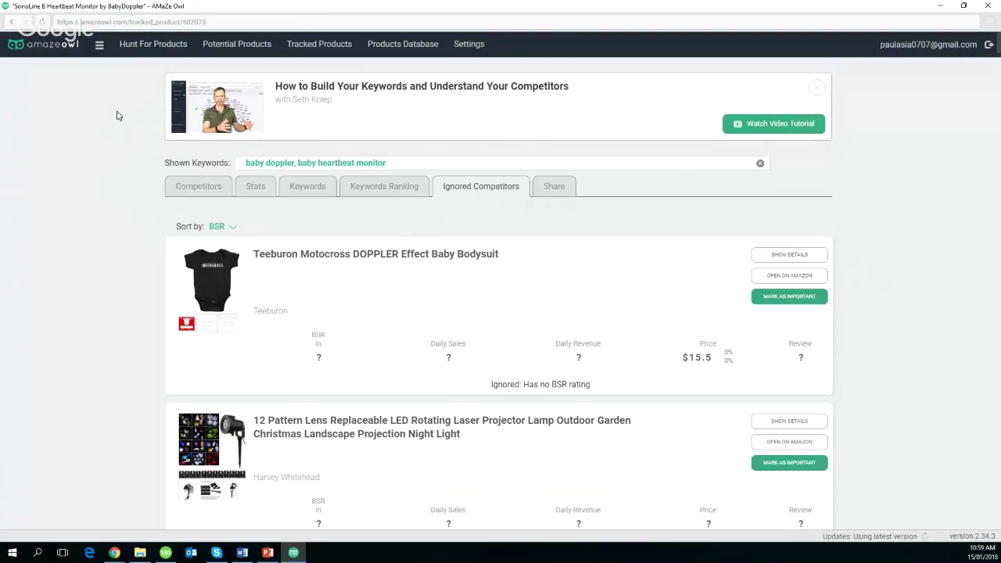
View the Products Database search filters, then return to the tracked products and switch to Chrome.
left_click(408, 49)
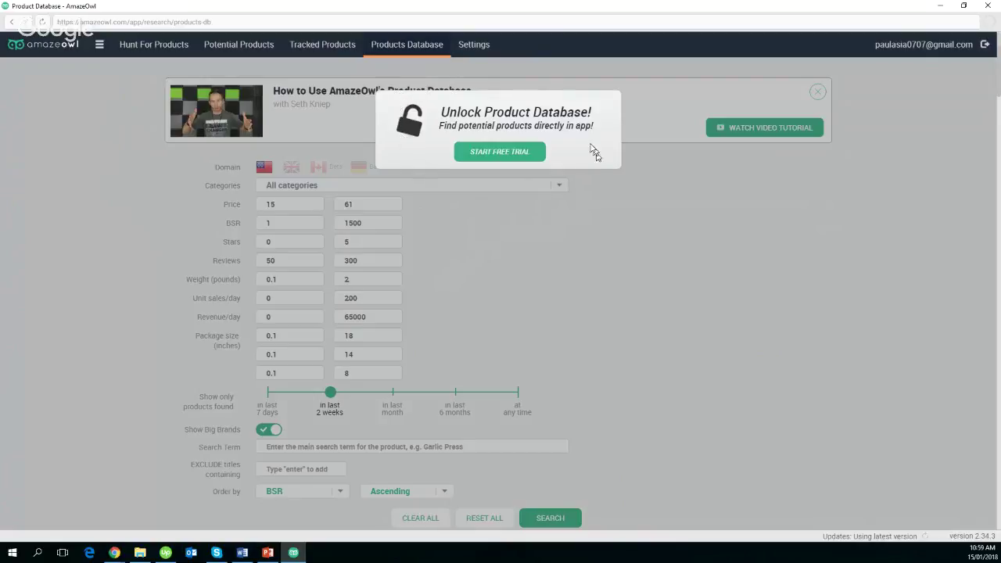
left_click(327, 45)
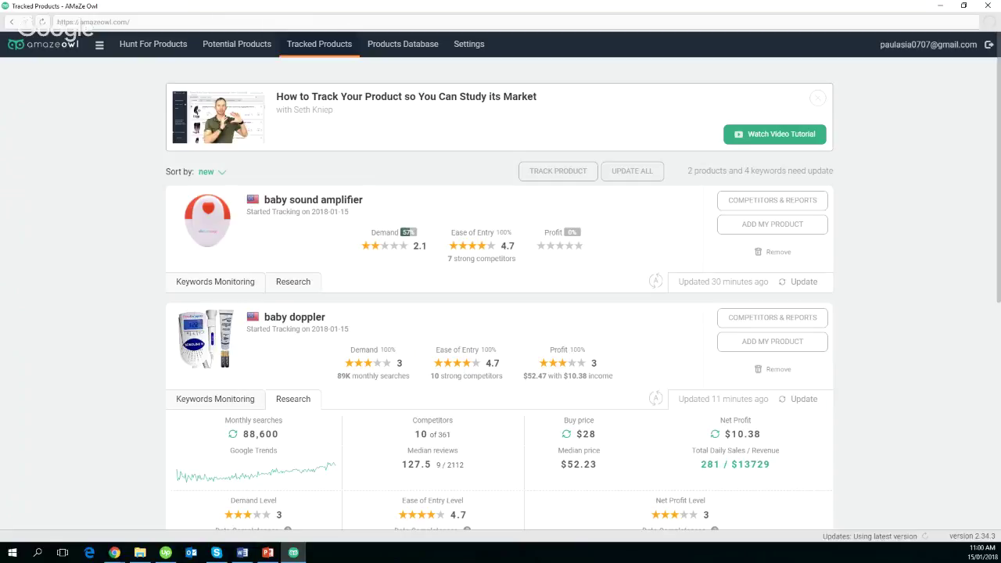
left_click(114, 552)
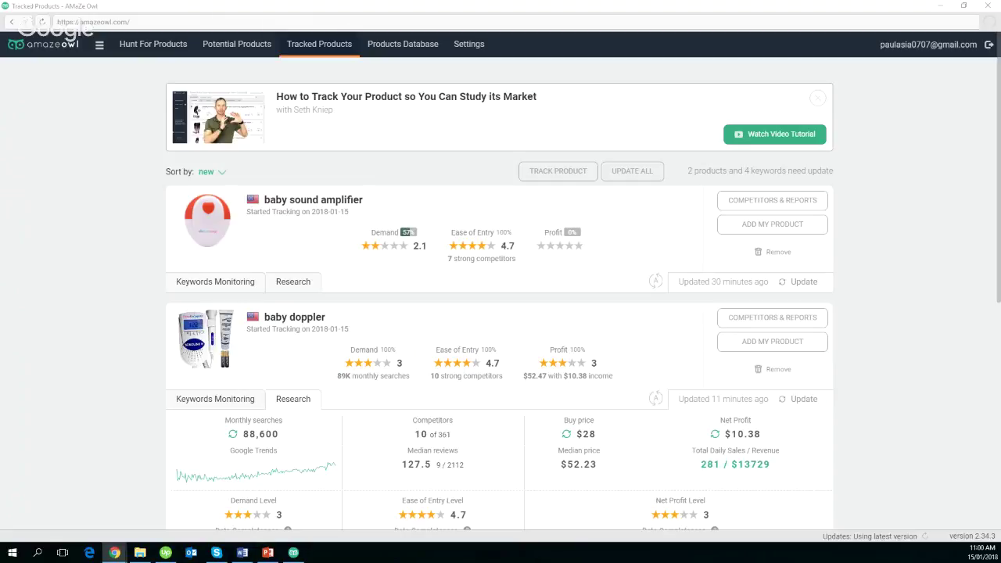